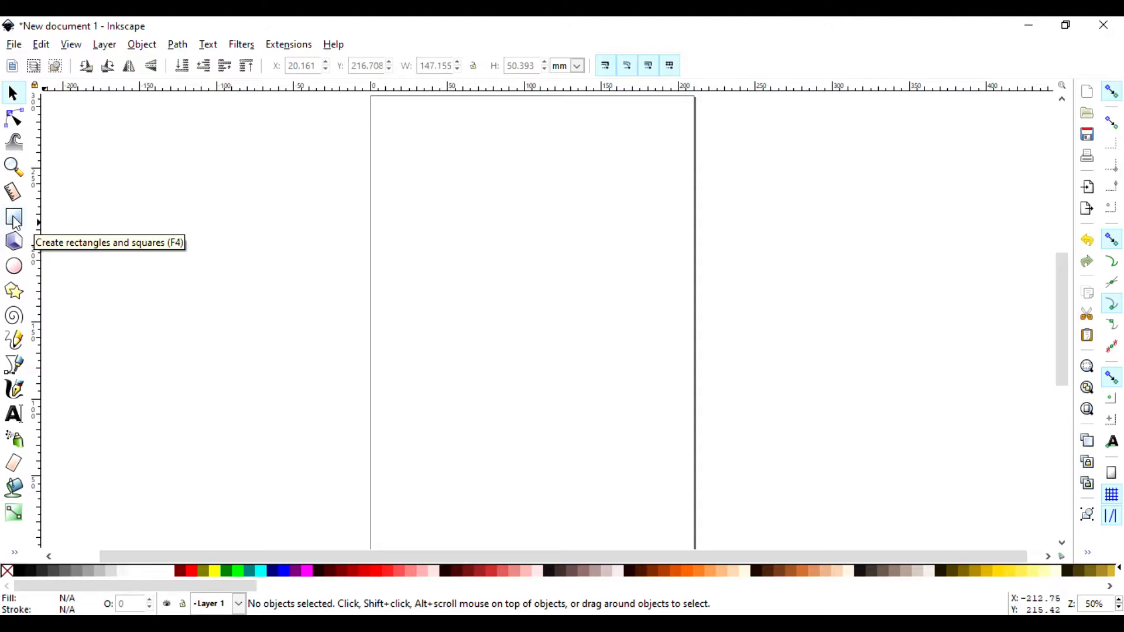
- Draw a rectangle about 114 × 46 mm in the upper part of the page and enlarge it to about 126 × 56 mm
left_click(15, 217)
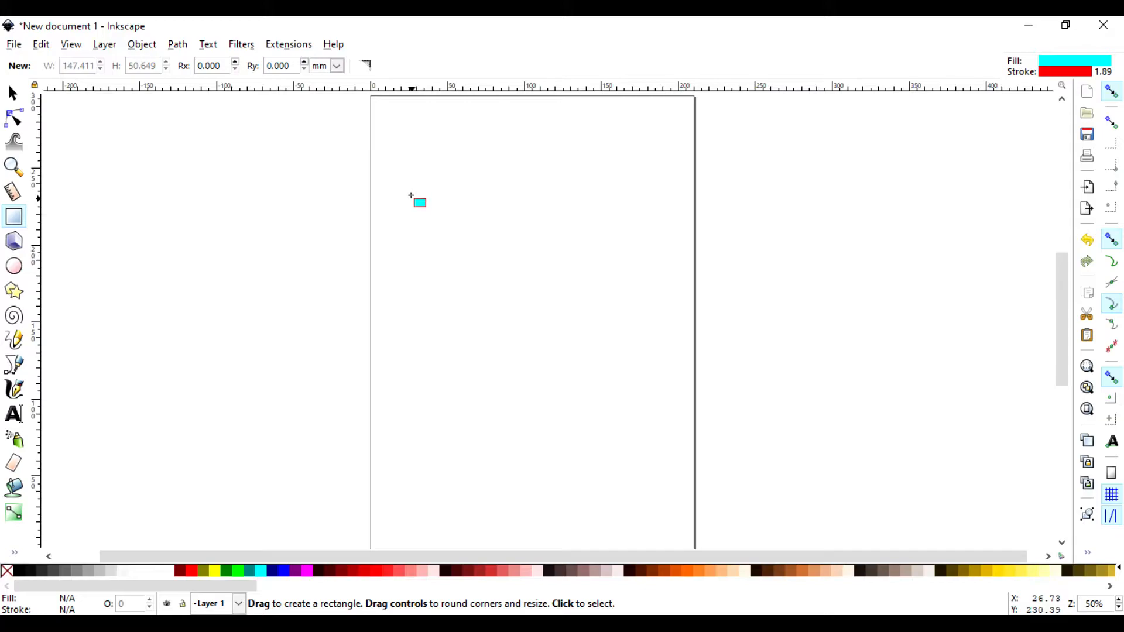
left_click_drag(403, 180, 578, 250)
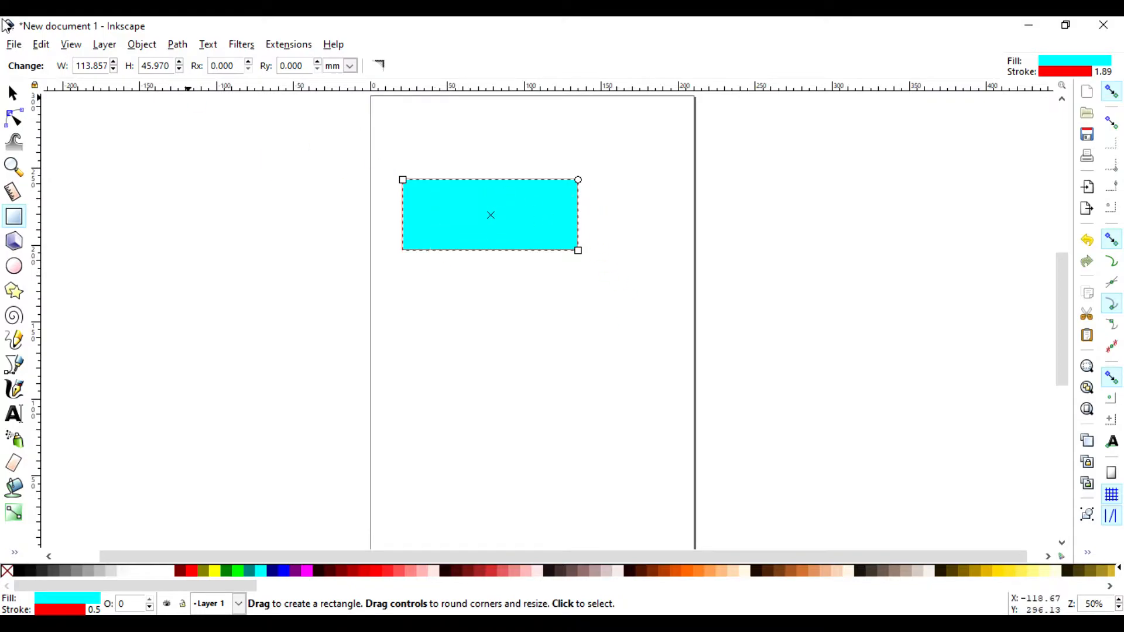
left_click(14, 96)
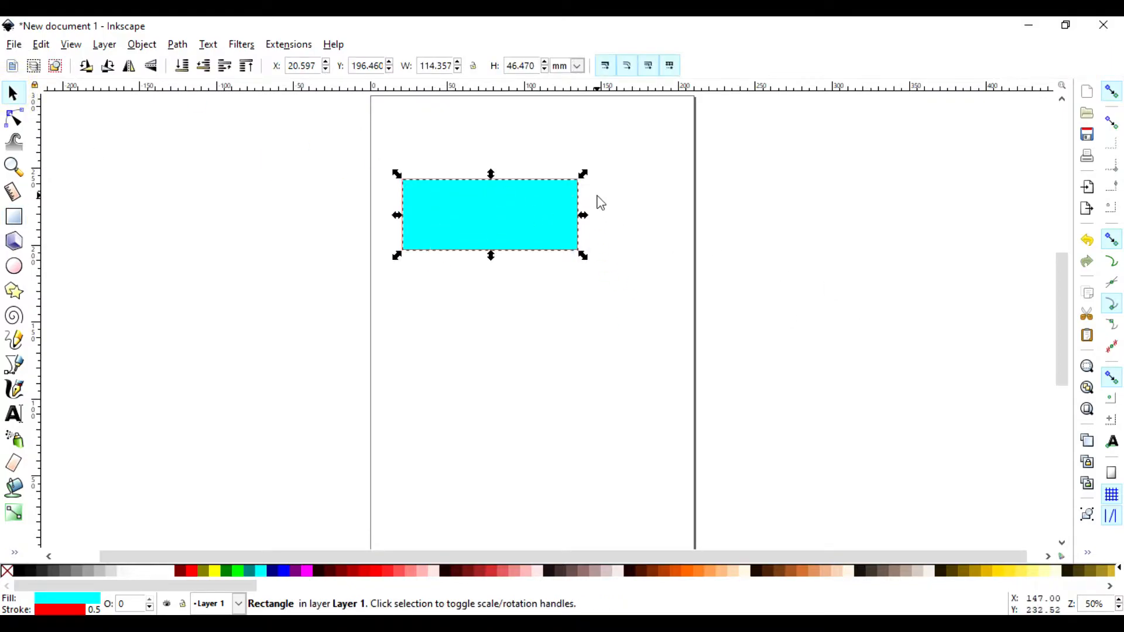
mouse_move(585, 178)
left_mouse_down()
mouse_move(580, 189)
mouse_move(607, 166)
mouse_move(590, 197)
mouse_move(602, 168)
left_mouse_up()
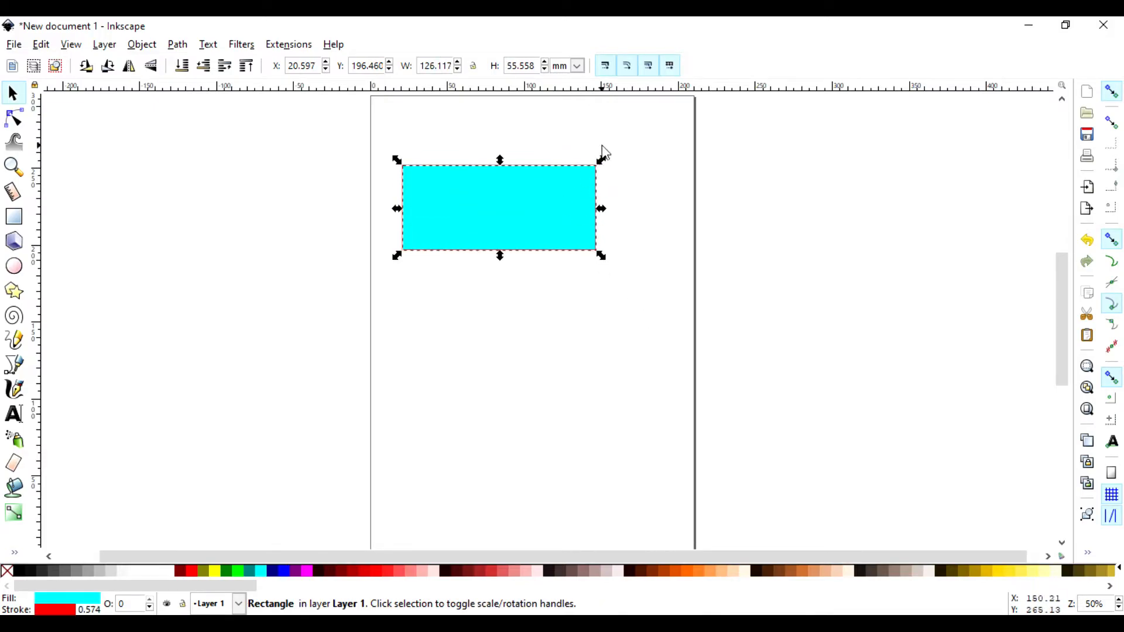
- Rotate the rectangle very slightly and move it down and right, closer to the middle of the page
left_click(592, 166)
mouse_move(601, 160)
left_mouse_down()
mouse_move(609, 181)
mouse_move(590, 146)
mouse_move(599, 166)
left_mouse_up()
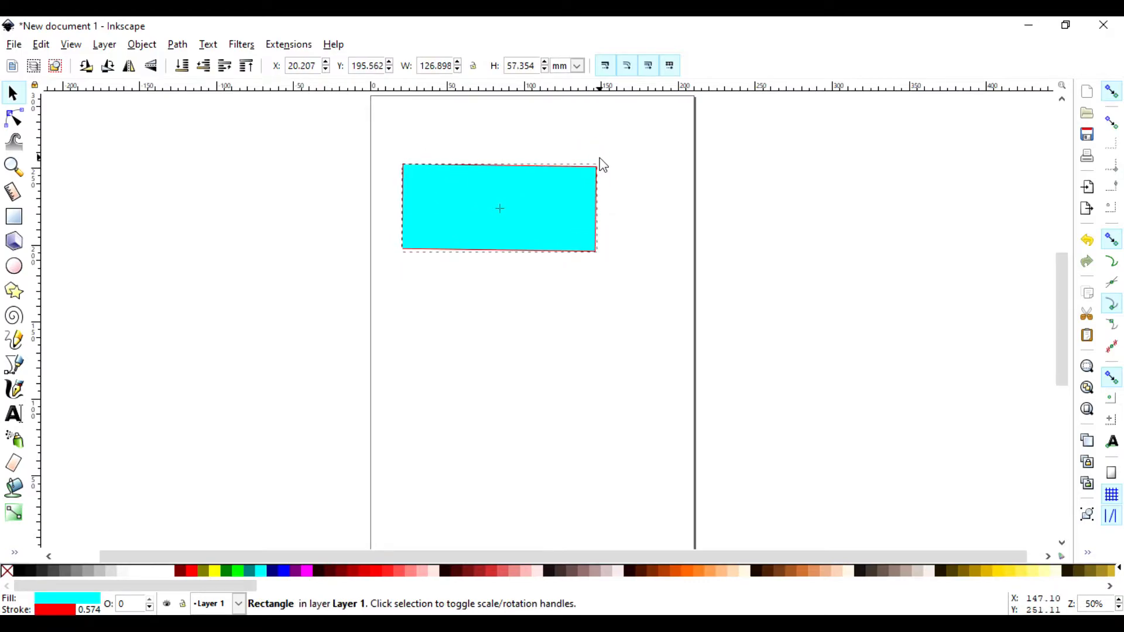
left_click(651, 172)
left_click(501, 173)
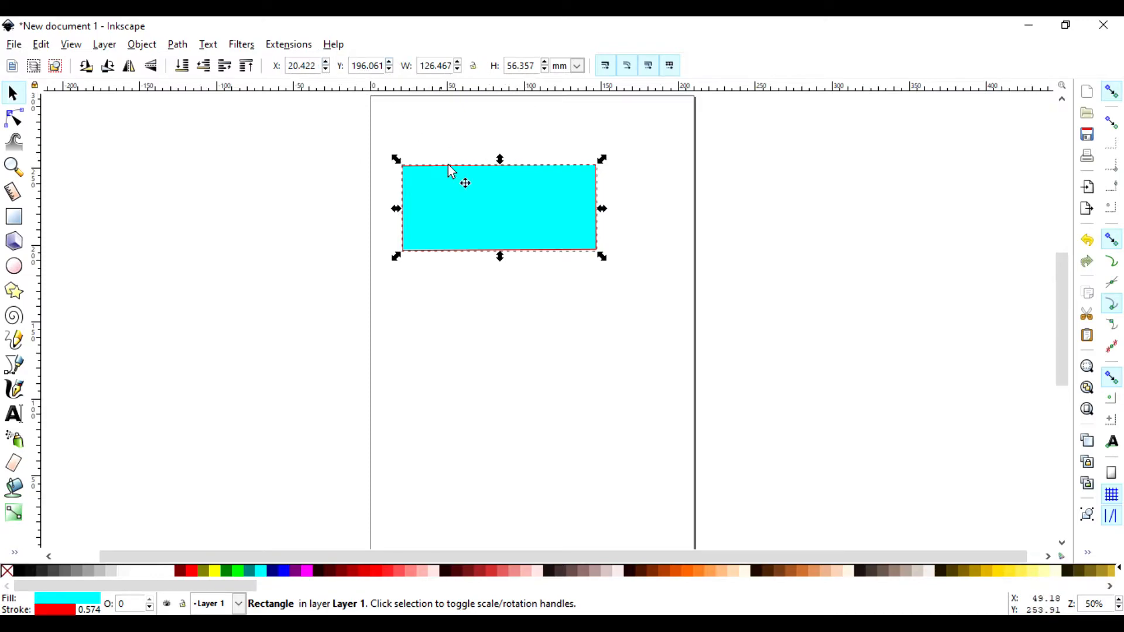
left_click_drag(468, 176, 543, 242)
left_click(532, 353)
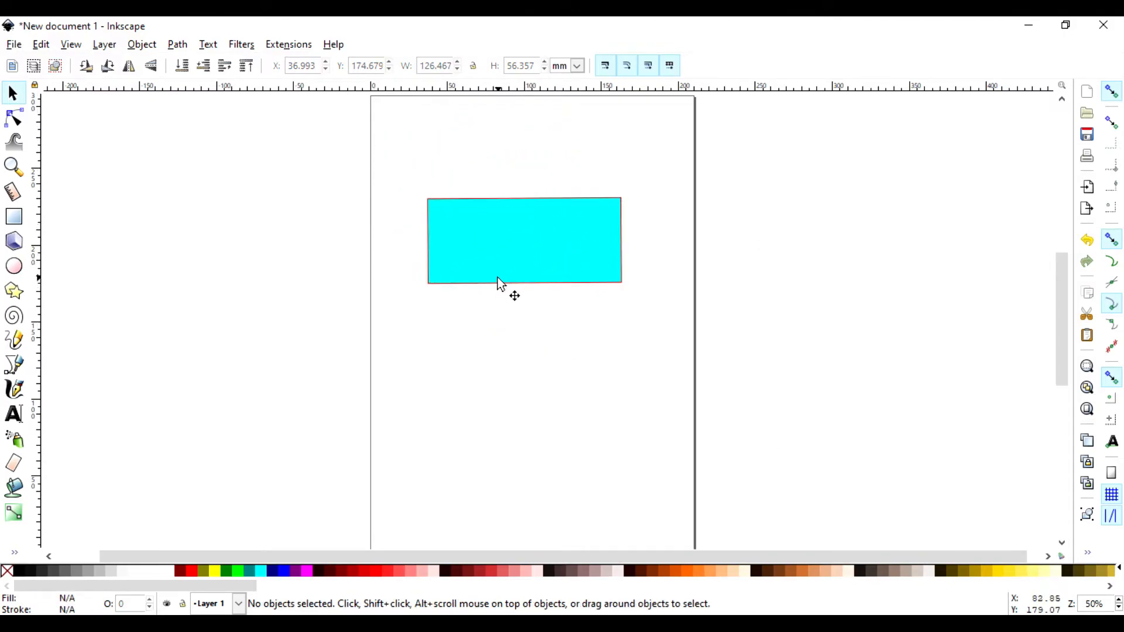
- Draw a second rectangle below the first and reduce it to about 111 × 46 mm
left_click(14, 217)
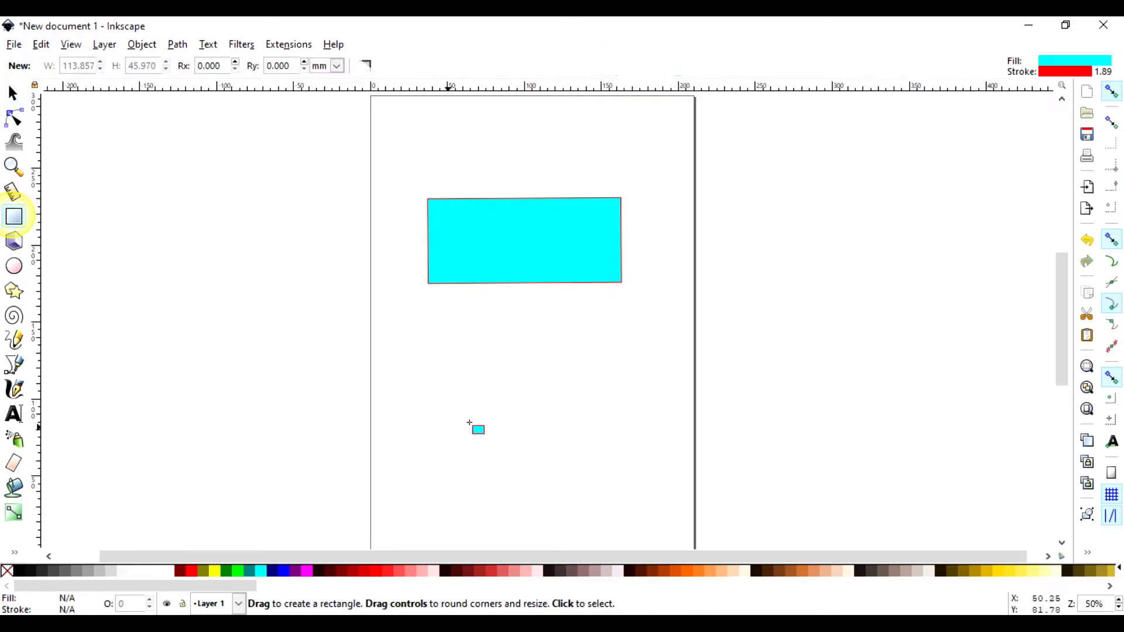
left_click_drag(445, 325, 622, 412)
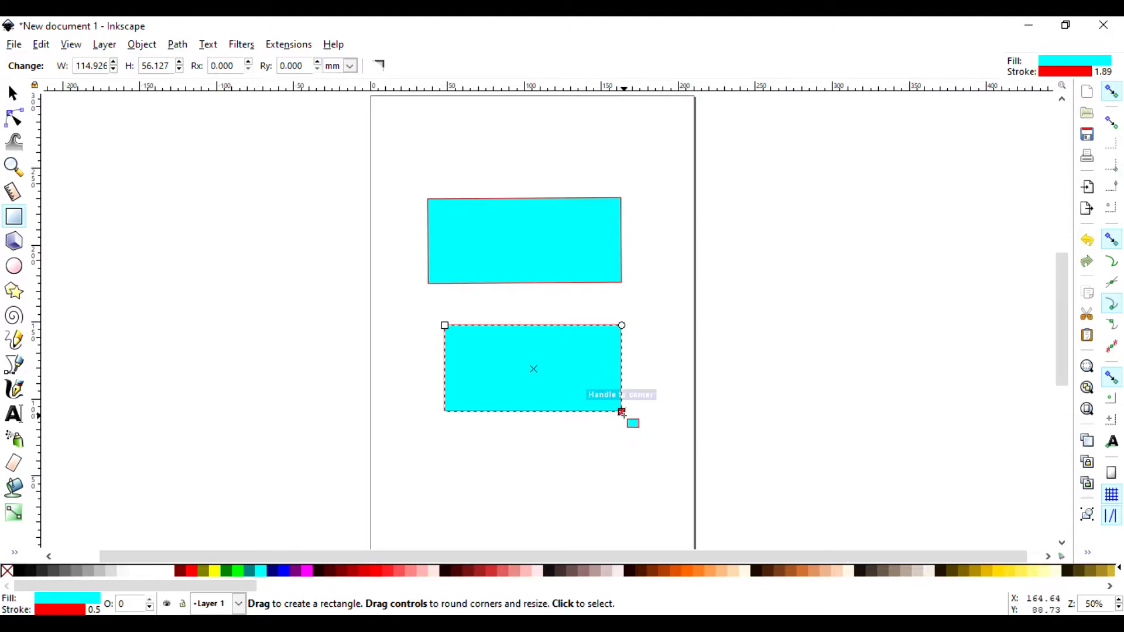
mouse_move(622, 411)
left_mouse_down()
mouse_move(655, 437)
mouse_move(599, 384)
mouse_move(653, 462)
mouse_move(597, 397)
mouse_move(621, 413)
mouse_move(604, 387)
mouse_move(615, 397)
left_mouse_up()
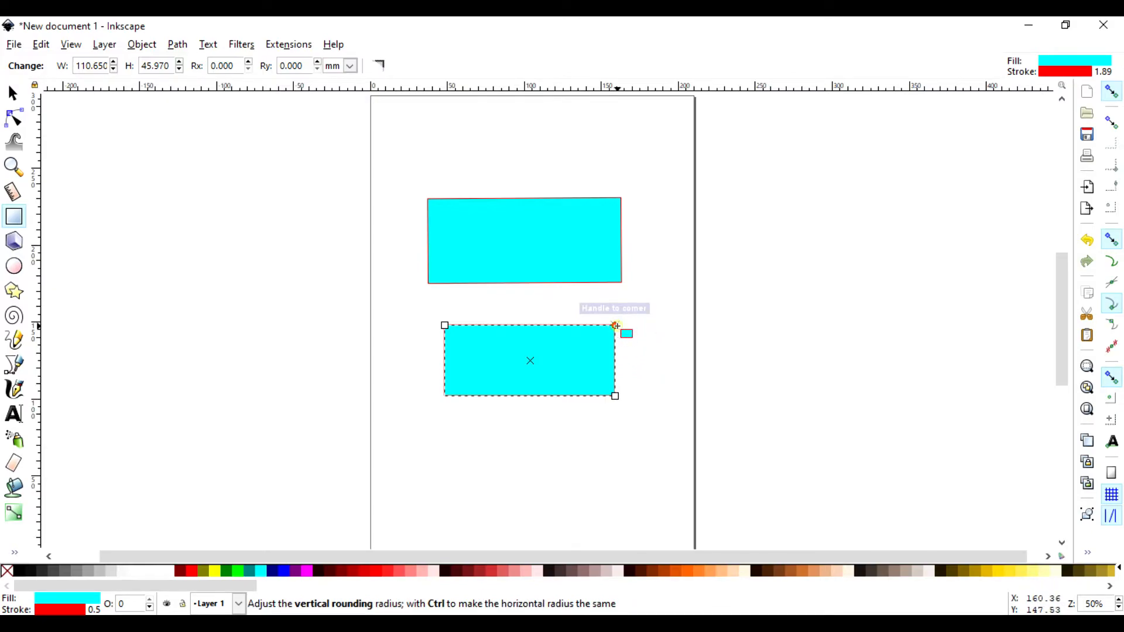
- Round the lower rectangle's corners with a radius of about 14.4 mm and deselect it
mouse_move(617, 326)
left_mouse_down()
mouse_move(622, 361)
mouse_move(622, 336)
mouse_move(615, 347)
left_mouse_up()
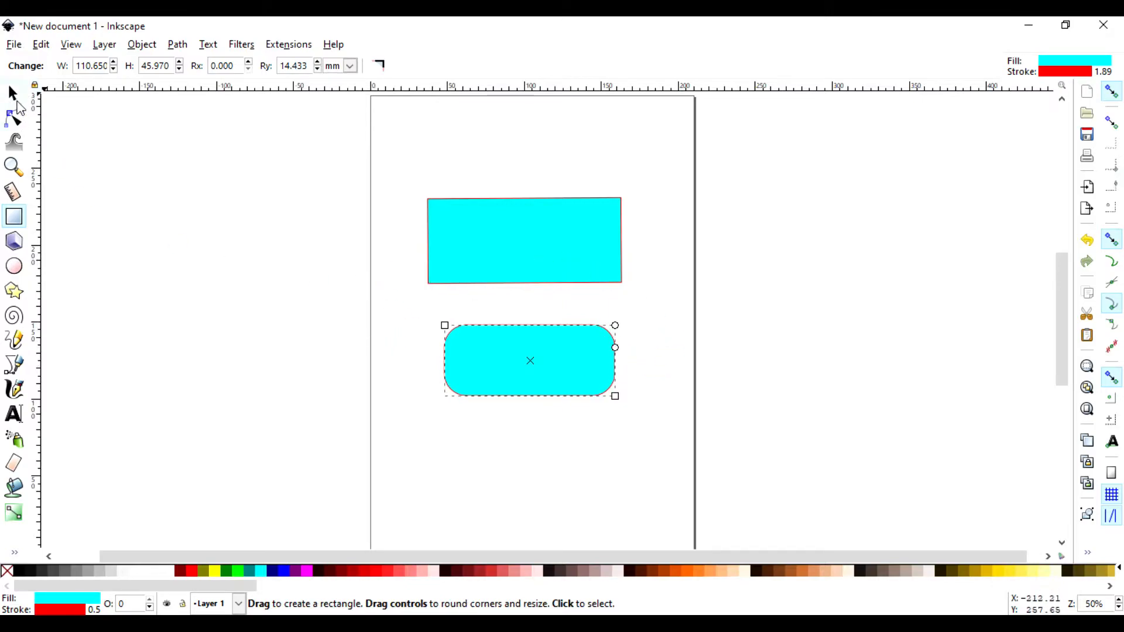
left_click(14, 95)
left_click(503, 452)
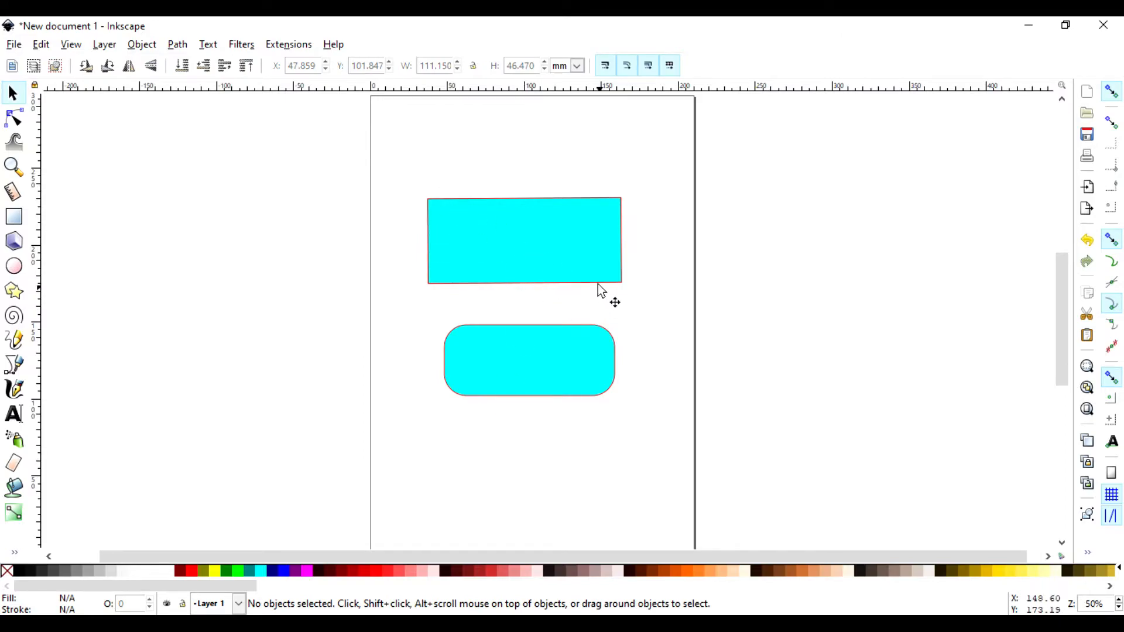
- Resize the upper rectangle to about 128 × 54 mm and bring up its rotate and skew handles
left_click(561, 285)
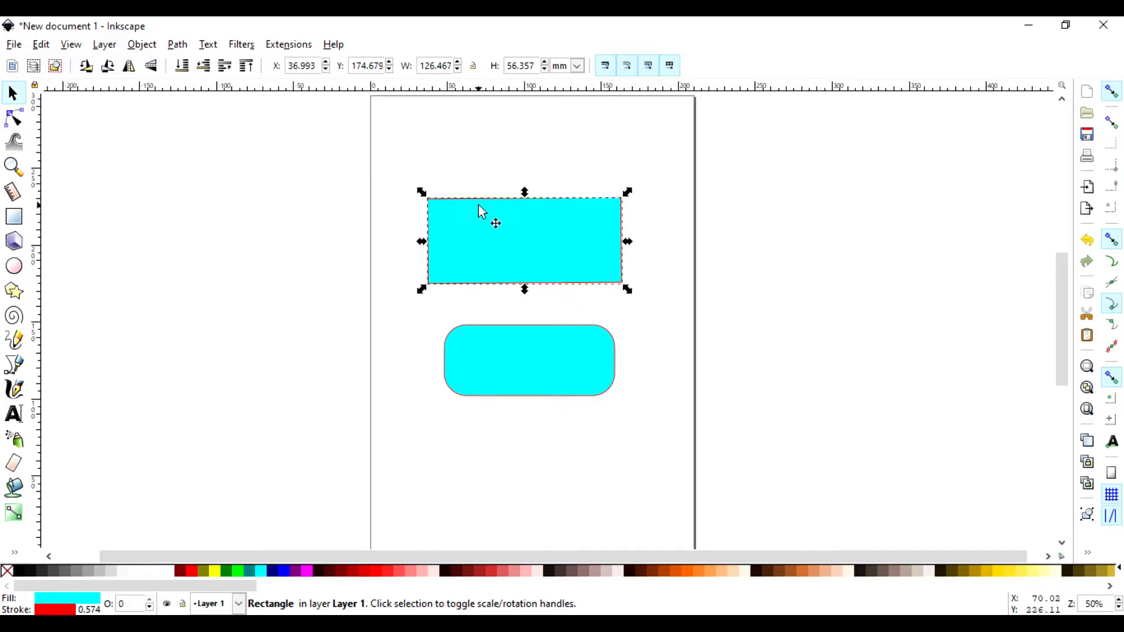
mouse_move(628, 193)
left_mouse_down()
mouse_move(638, 185)
mouse_move(634, 223)
mouse_move(630, 198)
left_mouse_up()
left_click(562, 199)
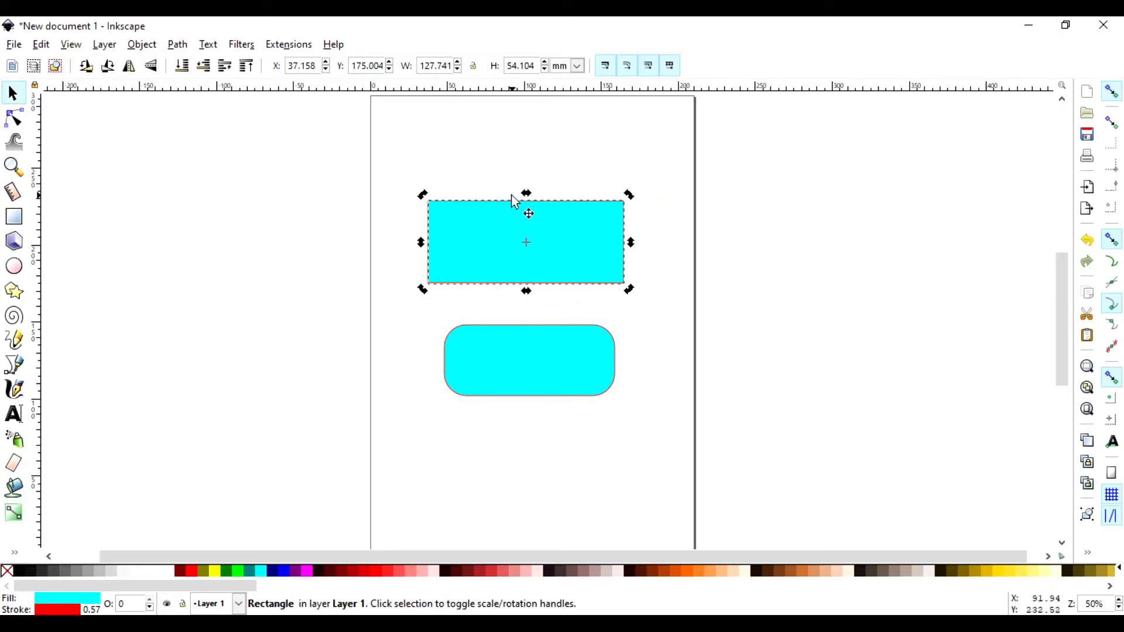
mouse_move(527, 194)
left_mouse_down()
mouse_move(550, 193)
mouse_move(529, 197)
left_mouse_up()
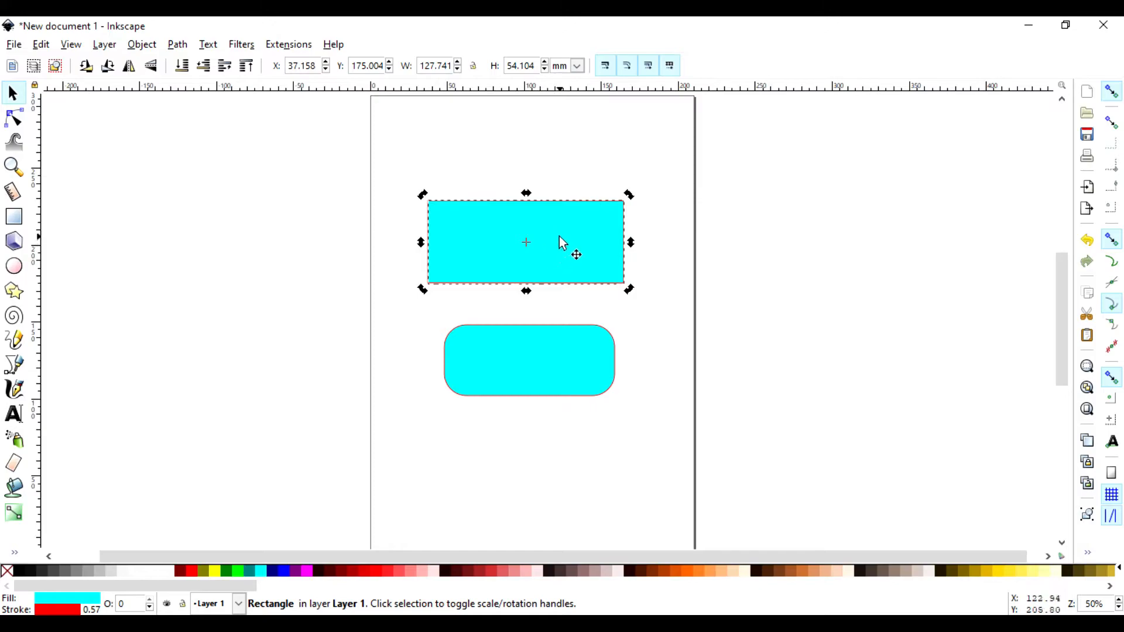
- Round the upper rectangle's corners with a radius of about 19 mm and reduce its height to about 45 mm
key("r")
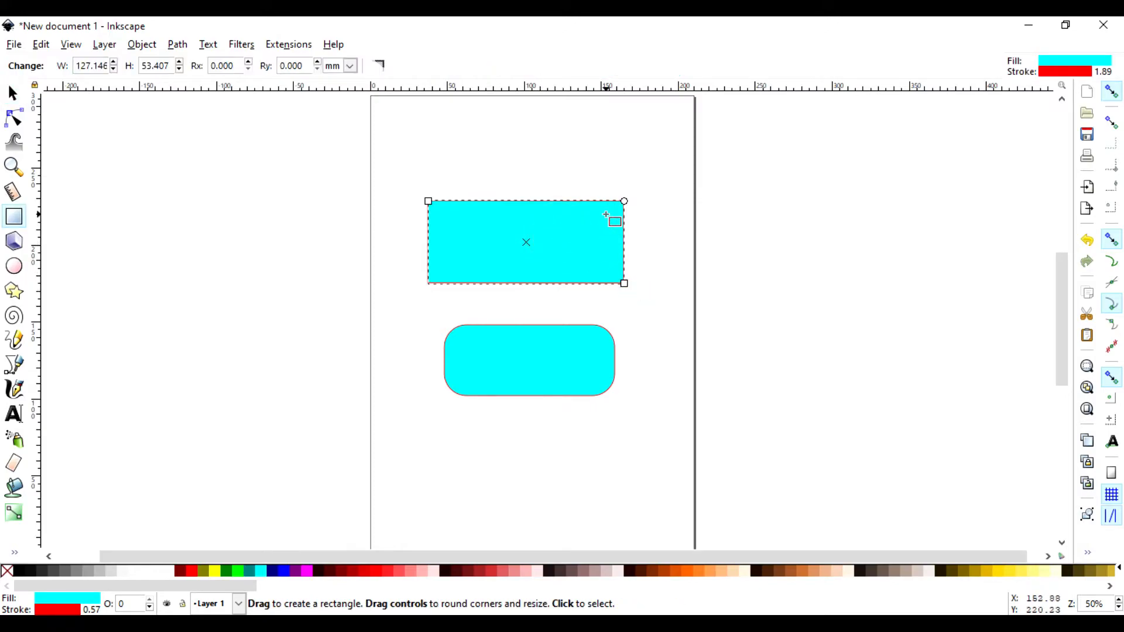
left_click_drag(624, 200, 624, 230)
left_click_drag(624, 284, 625, 270)
key("Escape")
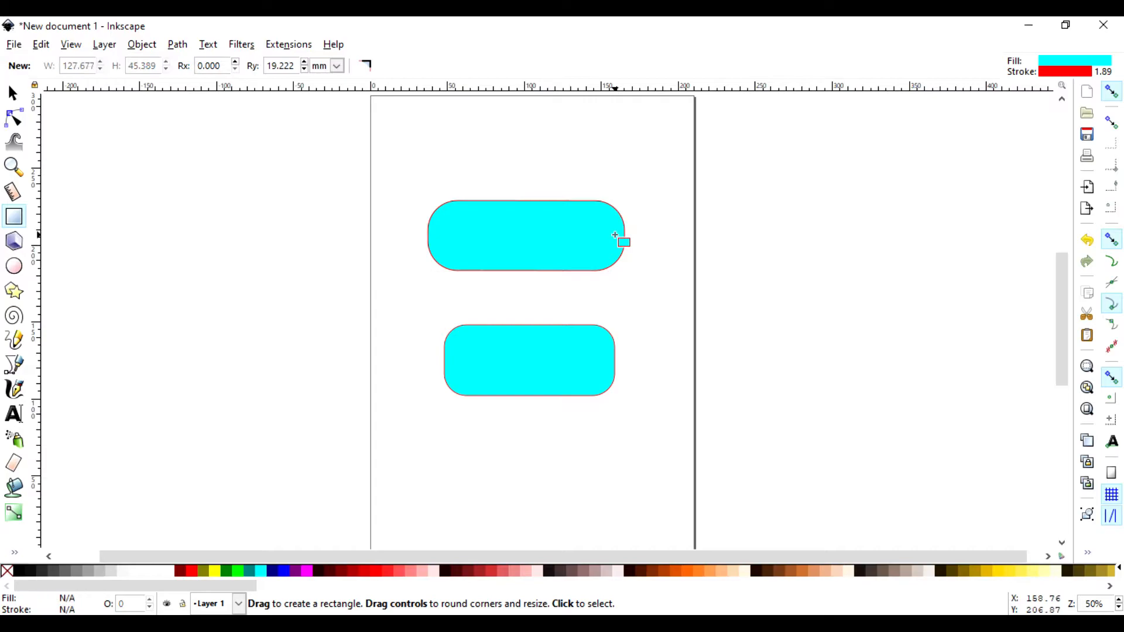
- Delete both rounded rectangles from the page
left_click(16, 92)
left_click(552, 208)
key("Delete")
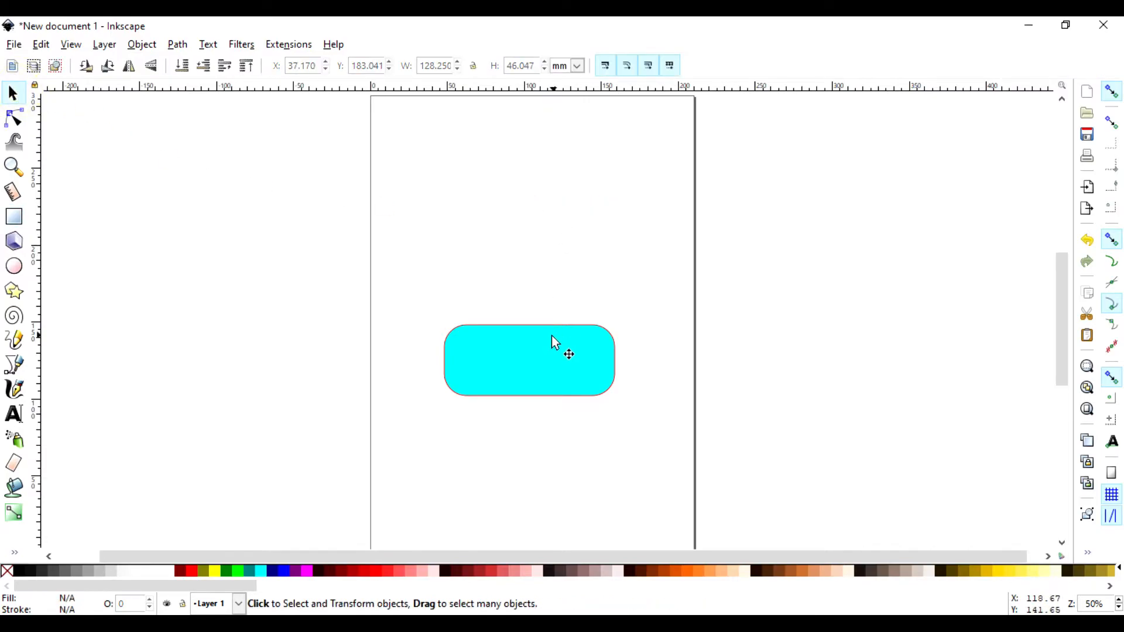
left_click(548, 336)
key("Delete")
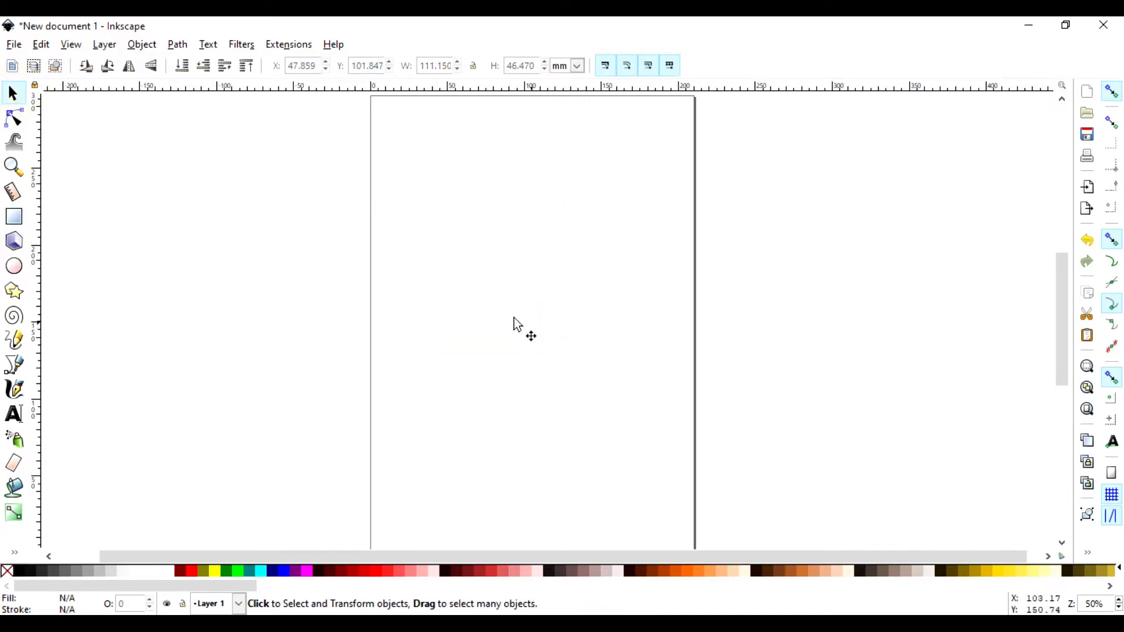
- Draw an ellipse with radii of about 32 × 31 mm in the upper page and make it a whole ellipse
left_click(13, 268)
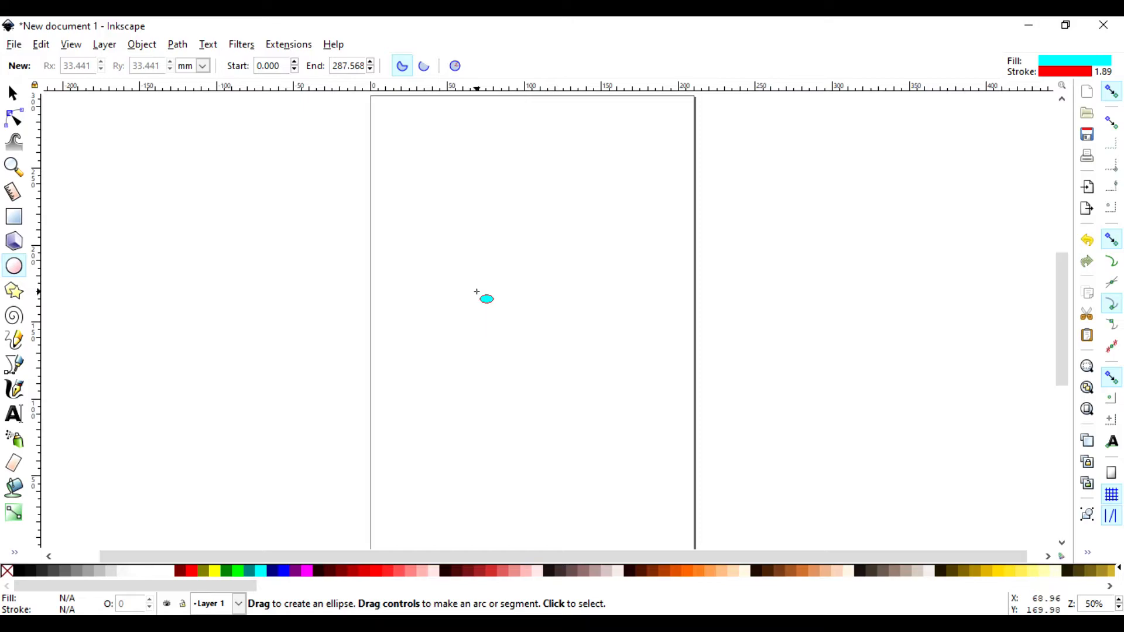
left_click_drag(456, 203, 556, 295)
left_click(467, 66)
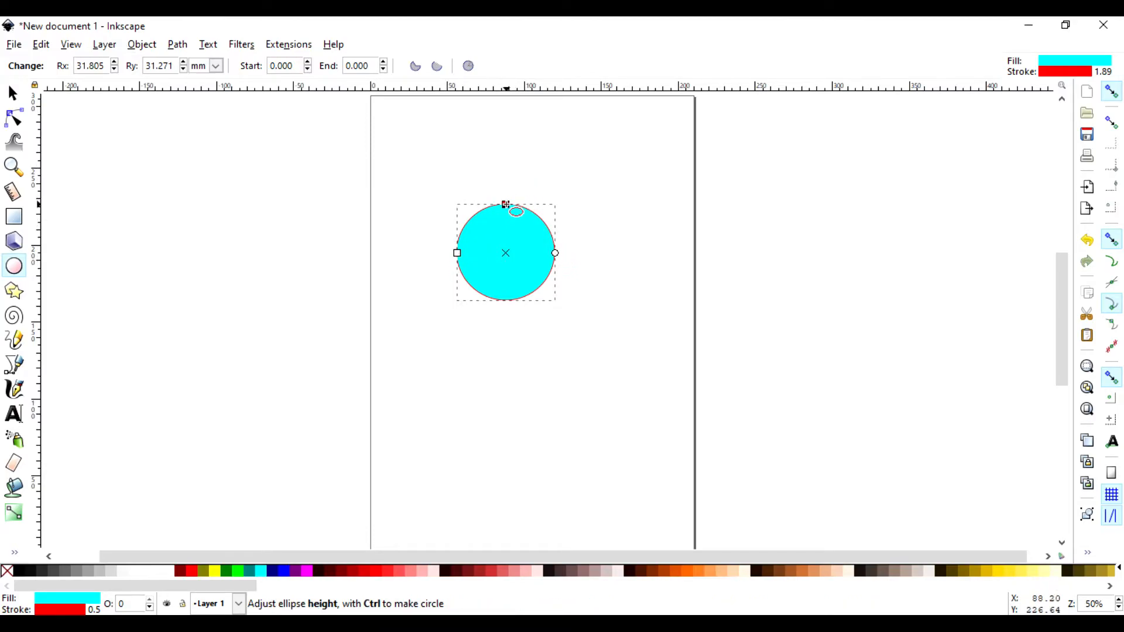
- Stretch the ellipse to a horizontal radius of about 48 mm and a vertical radius of about 55 mm
left_click_drag(506, 204, 506, 169)
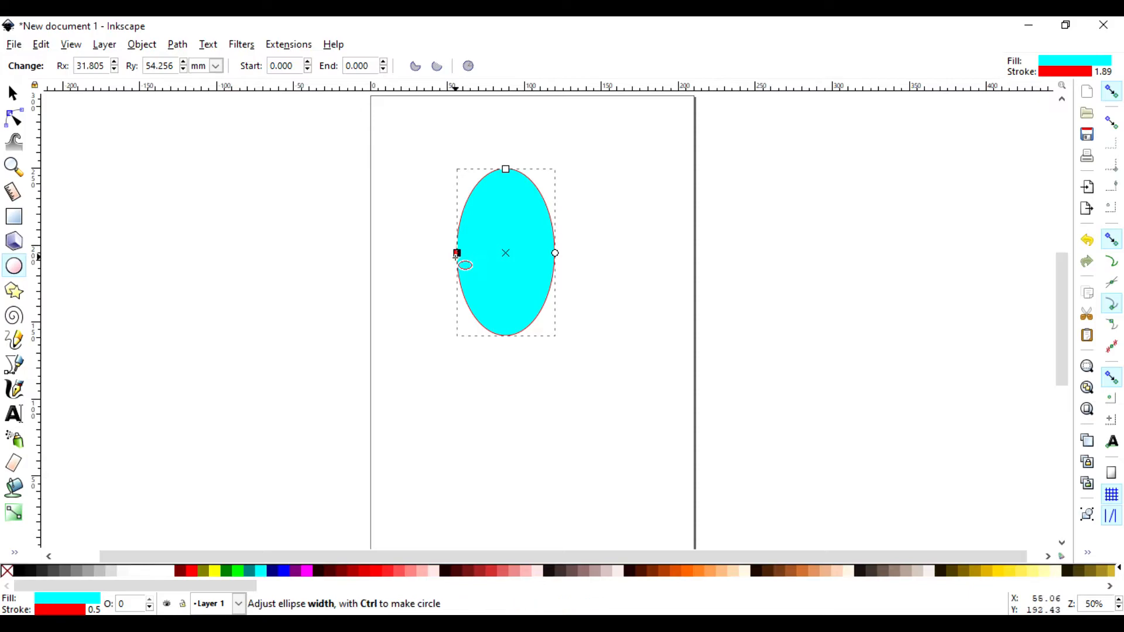
left_click_drag(457, 253, 434, 241)
mouse_move(505, 168)
left_mouse_down()
mouse_move(504, 188)
mouse_move(506, 167)
left_mouse_up()
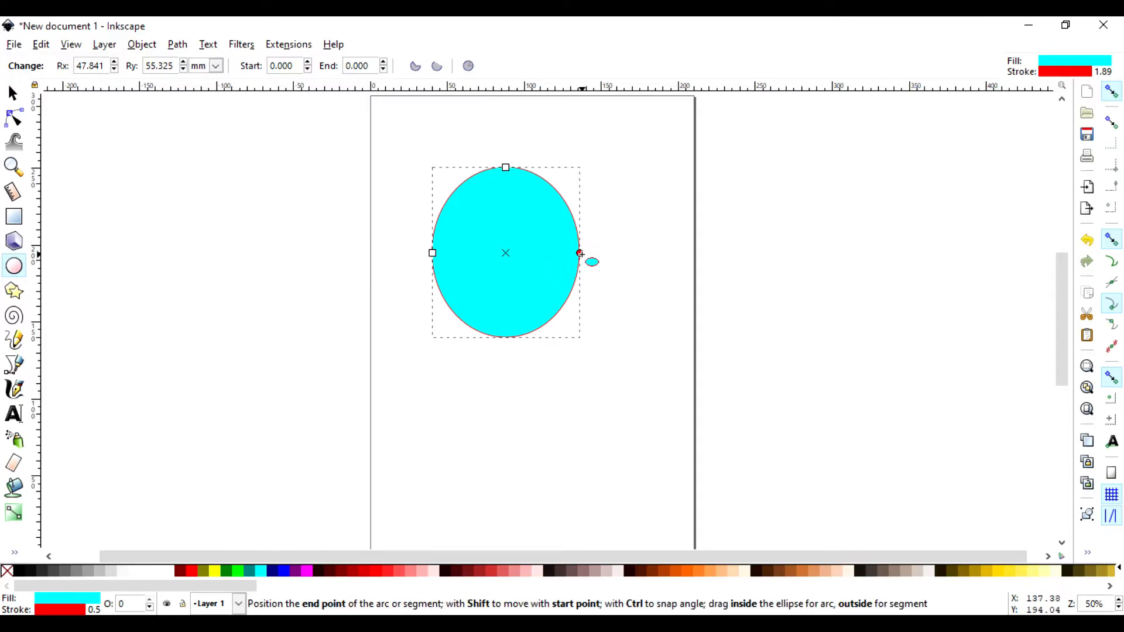
- Cut a narrow wedge out of the ellipse's right side as a segment with its end angle at about 341°
left_click_drag(580, 253, 600, 212)
mouse_move(587, 206)
left_mouse_down()
mouse_move(575, 177)
mouse_move(531, 185)
mouse_move(554, 199)
mouse_move(607, 198)
mouse_move(596, 215)
mouse_move(598, 206)
left_mouse_up()
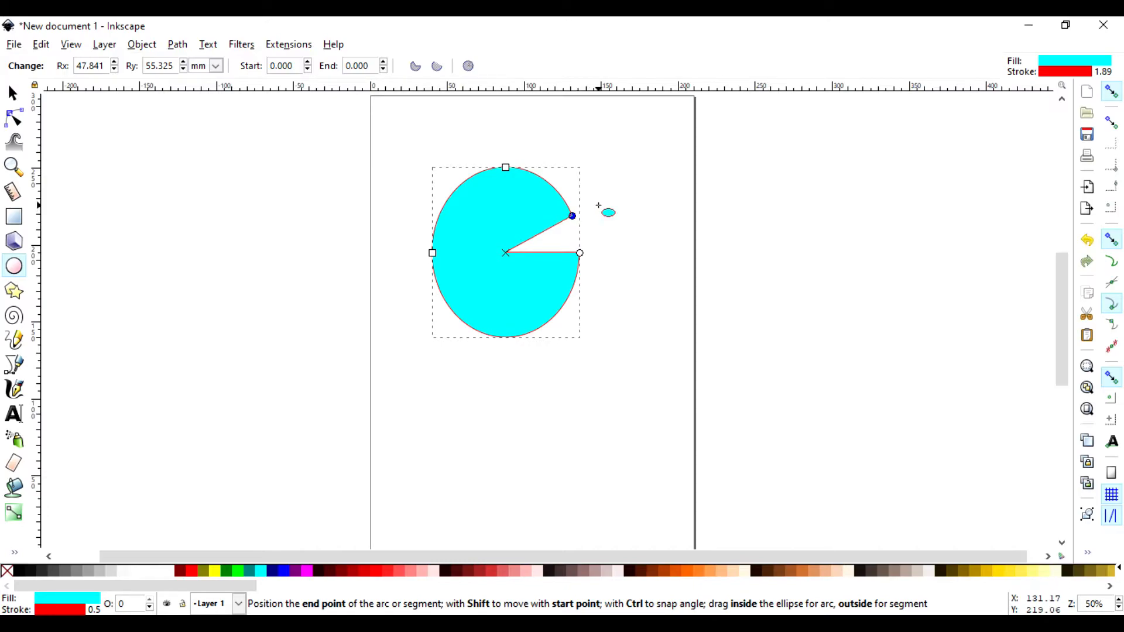
mouse_move(598, 206)
left_mouse_down()
mouse_move(557, 158)
mouse_move(495, 144)
mouse_move(409, 202)
mouse_move(393, 255)
mouse_move(514, 358)
mouse_move(572, 298)
mouse_move(508, 285)
mouse_move(454, 237)
mouse_move(575, 188)
mouse_move(610, 216)
mouse_move(601, 257)
mouse_move(540, 178)
mouse_move(589, 225)
left_mouse_up()
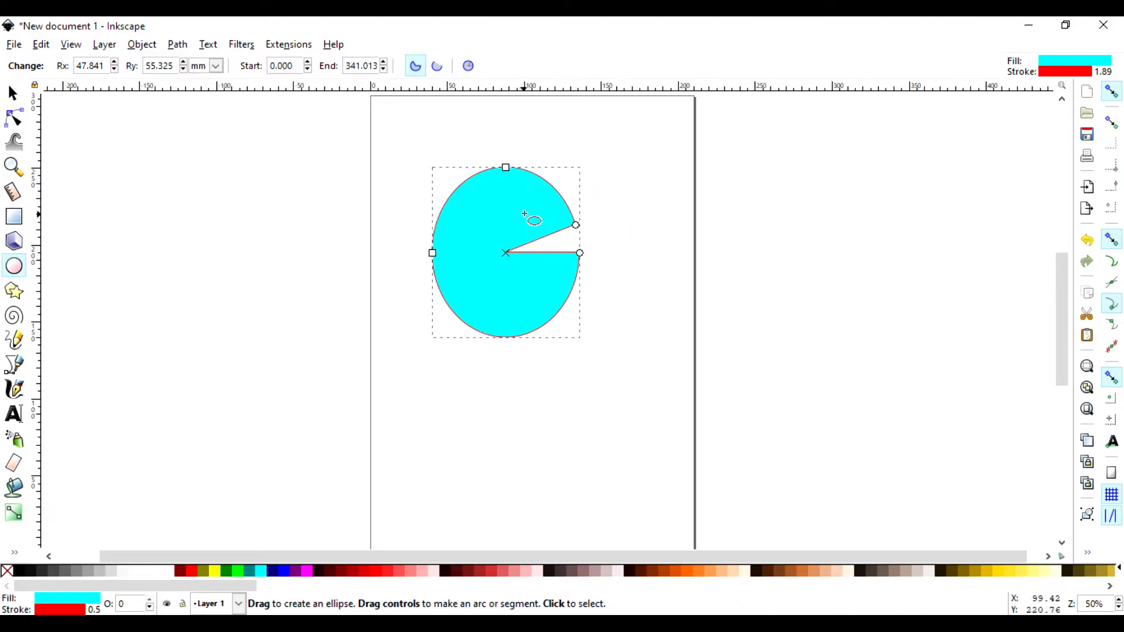
- Draw a small flat segment inside the large one, move it to the lower page and enlarge it to about 34 × 49 mm
left_click_drag(527, 211, 479, 207)
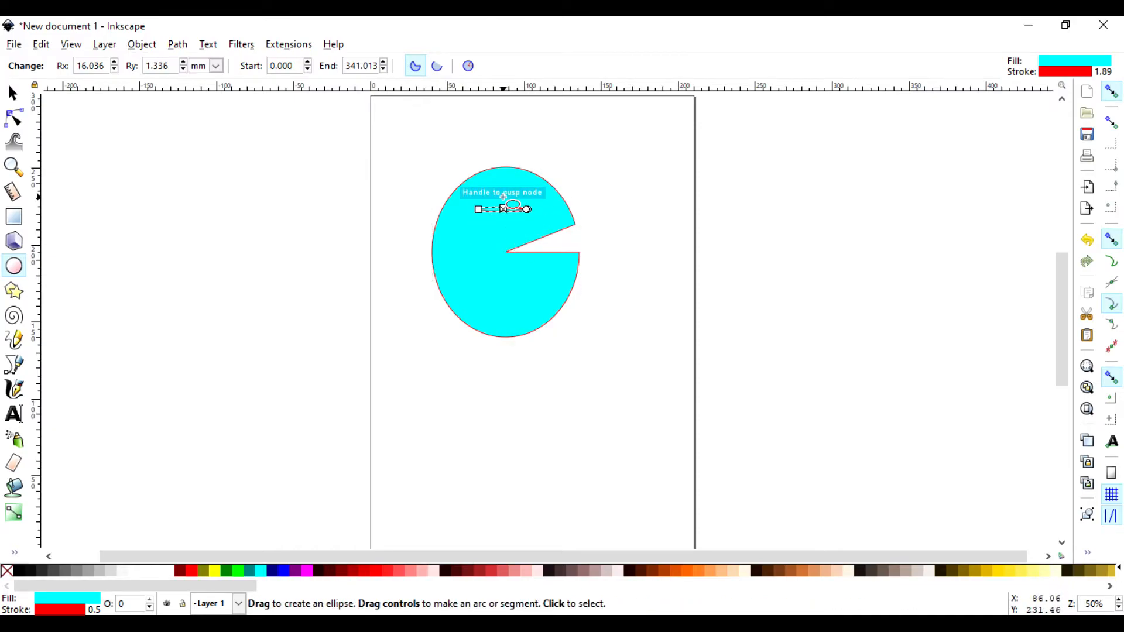
left_click(13, 93)
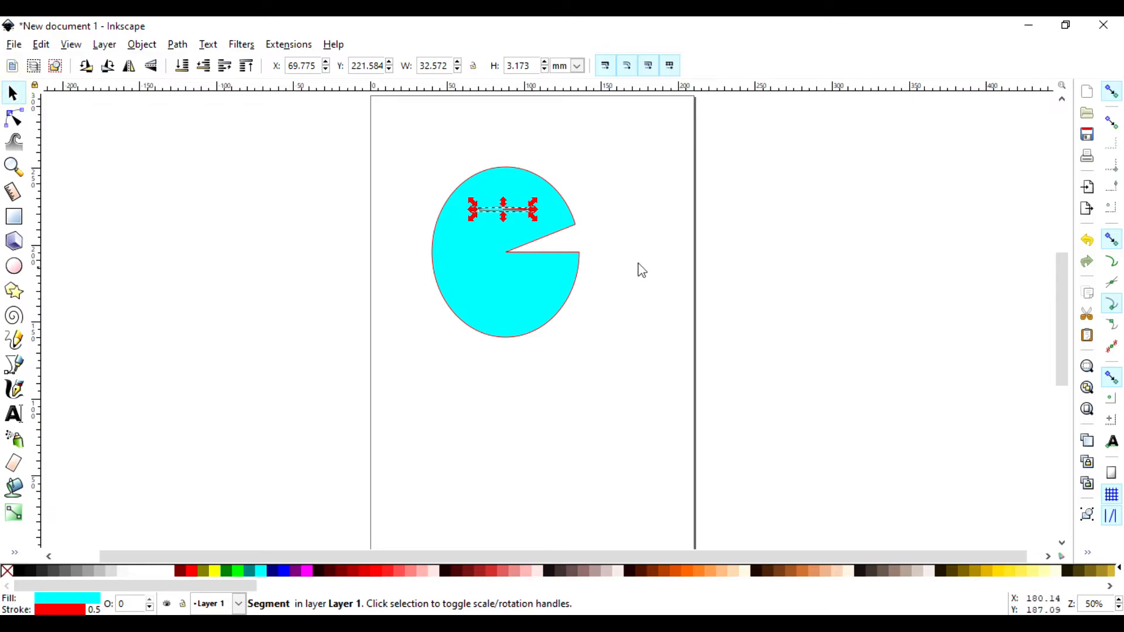
left_click_drag(511, 213, 528, 414)
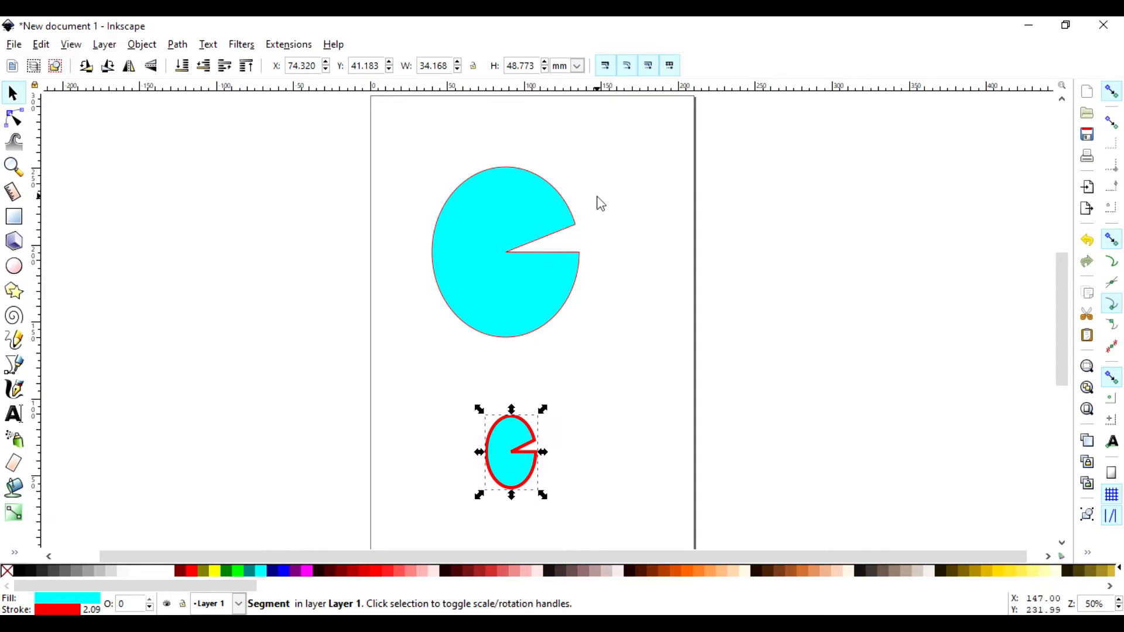
- Widen the wedge opening of the large segment by moving its end angle to about 334°
left_click(561, 202)
double_click(562, 204)
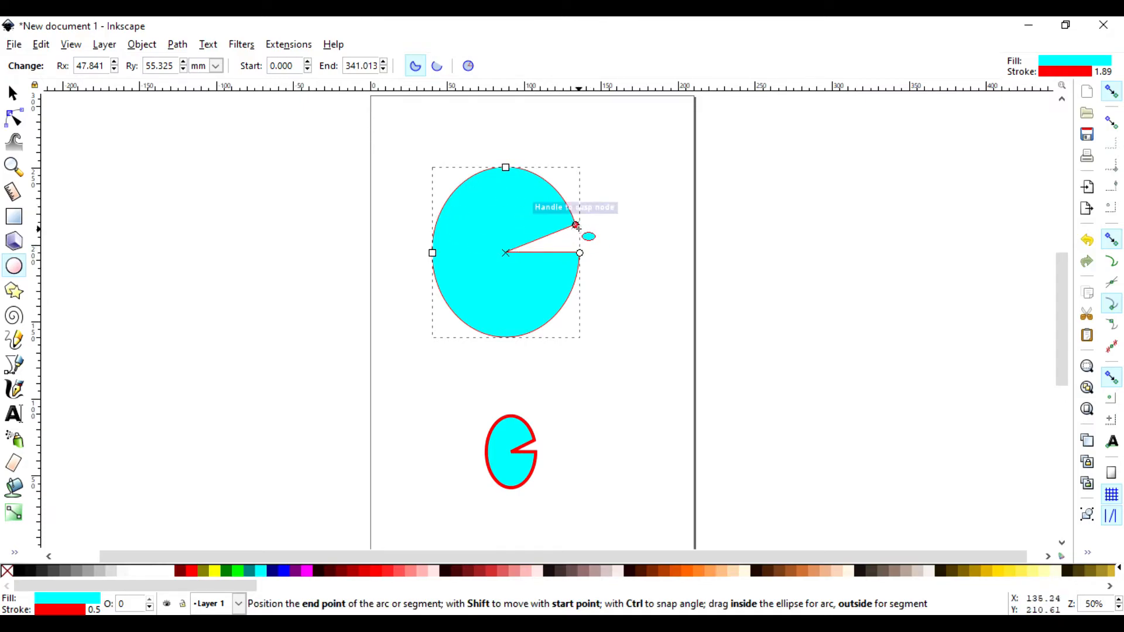
mouse_move(576, 225)
left_mouse_down()
mouse_move(588, 255)
mouse_move(573, 216)
left_mouse_up()
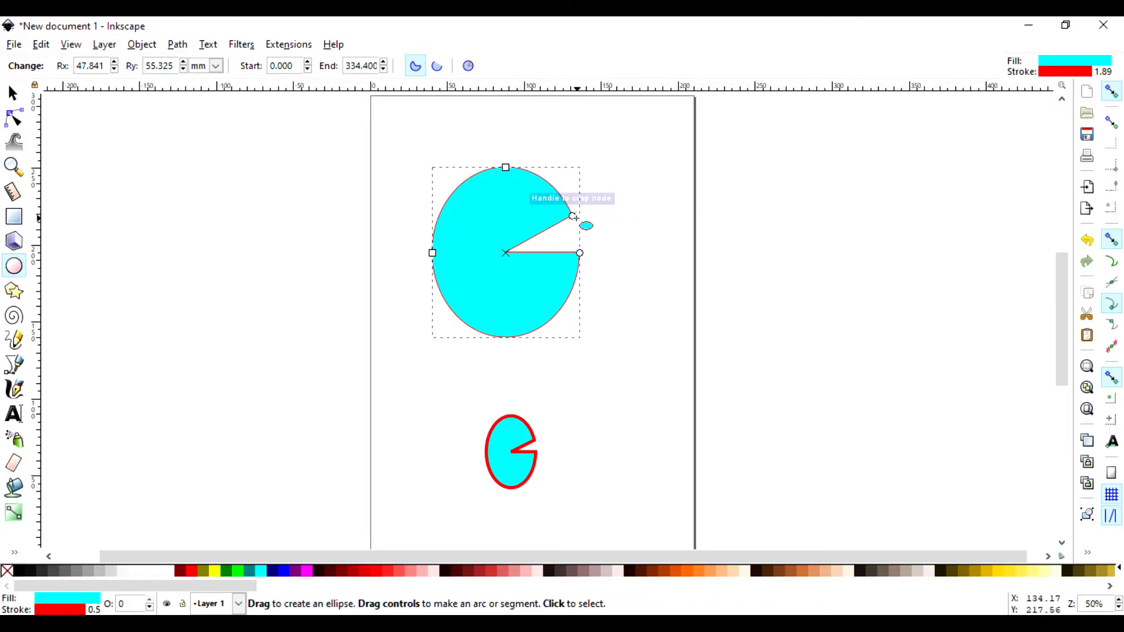
mouse_move(573, 218)
left_mouse_down()
mouse_move(462, 180)
mouse_move(456, 187)
mouse_move(596, 228)
mouse_move(551, 208)
mouse_move(507, 215)
mouse_move(475, 247)
mouse_move(472, 268)
mouse_move(475, 234)
mouse_move(474, 258)
mouse_move(464, 238)
mouse_move(477, 220)
mouse_move(557, 188)
mouse_move(602, 227)
mouse_move(596, 267)
mouse_move(531, 188)
mouse_move(474, 254)
mouse_move(587, 214)
mouse_move(593, 252)
mouse_move(589, 214)
left_mouse_up()
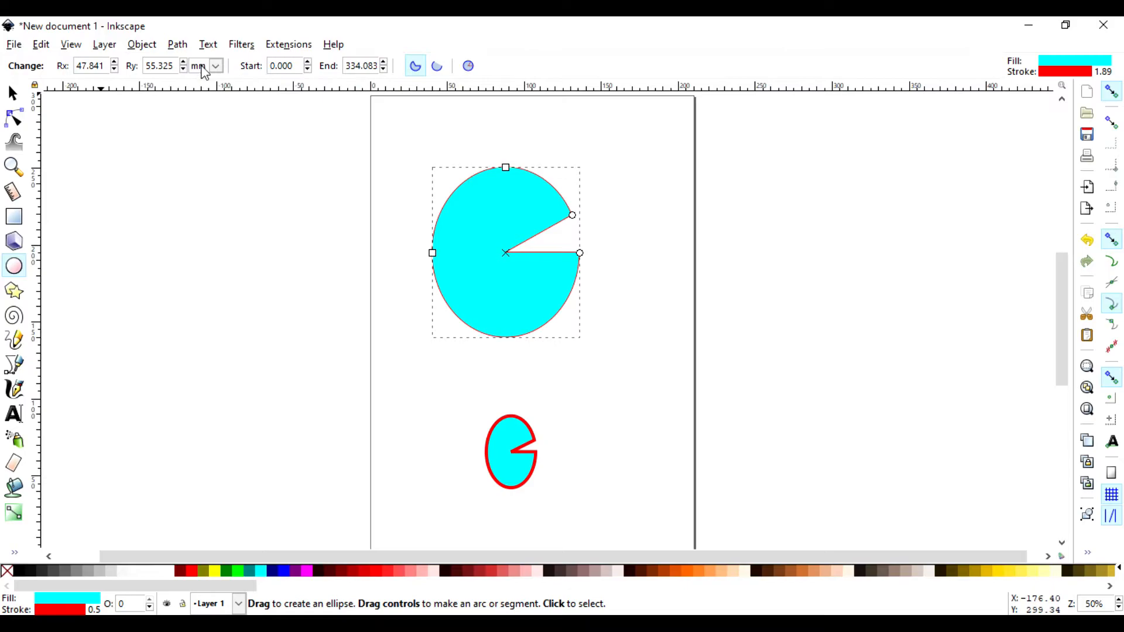
- Turn the large segment back into a whole ellipse and deselect it
left_click(160, 65)
left_click(467, 66)
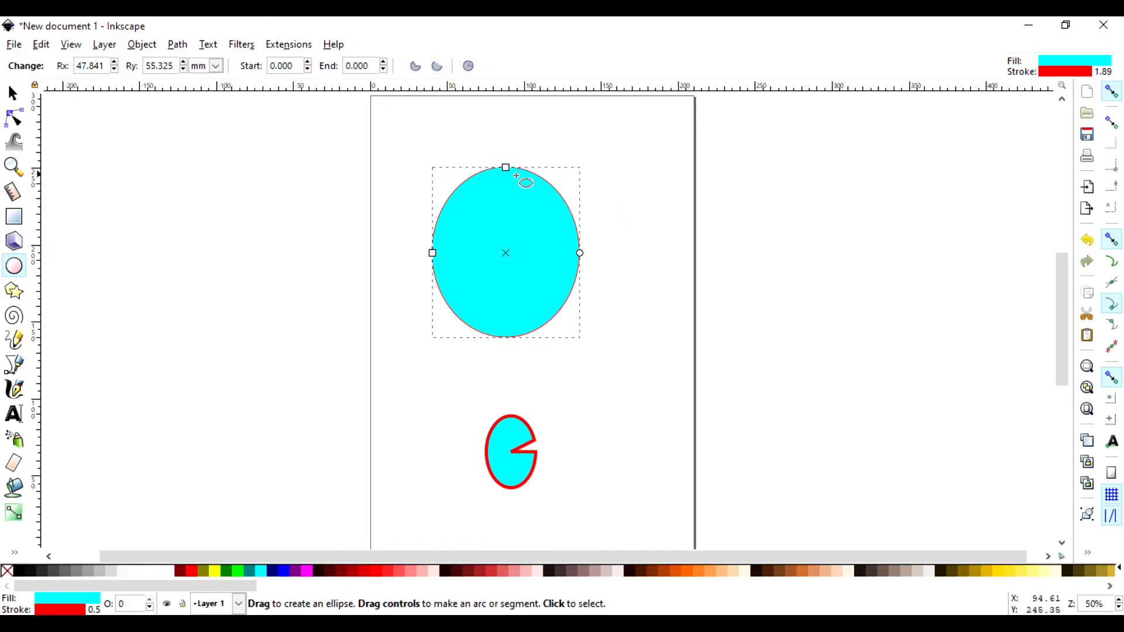
left_click(624, 240)
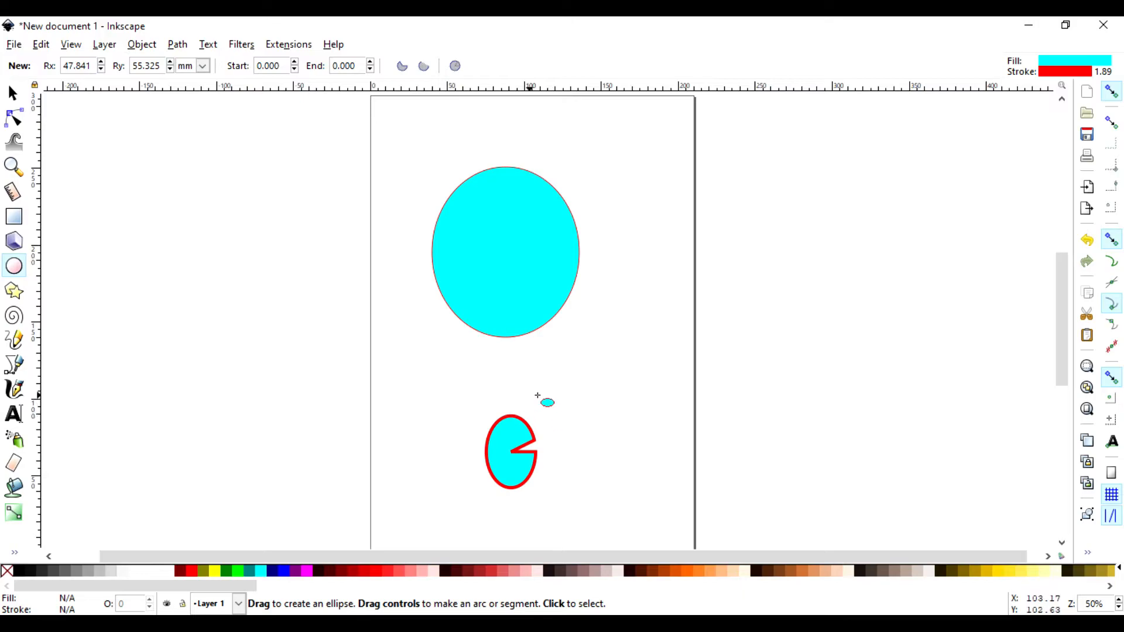
scroll(544, 488, "down", 4)
scroll(550, 491, "up", 3)
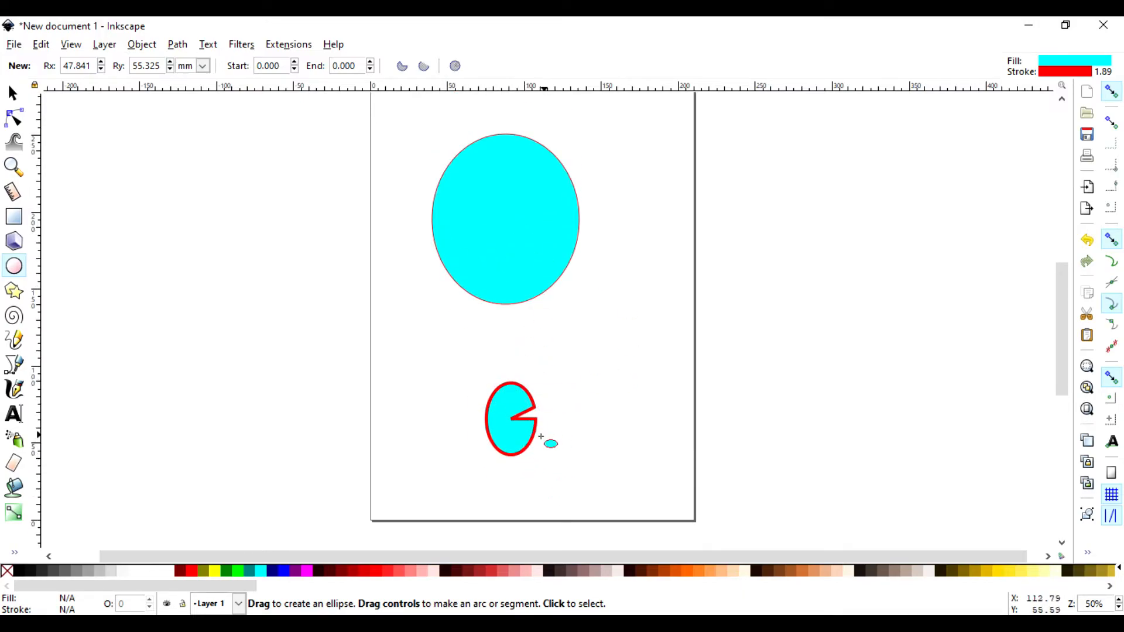
left_click(12, 94)
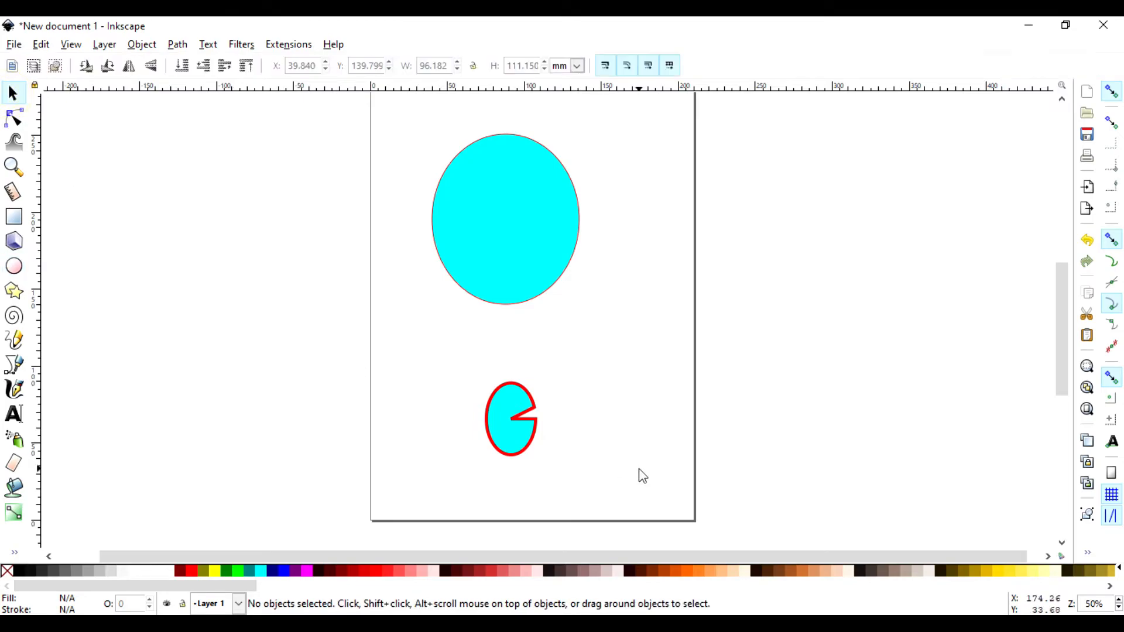
- Enlarge the red-outlined segment on the lower page to about 90 × 91 mm
left_click(511, 432)
left_click_drag(543, 378, 627, 316)
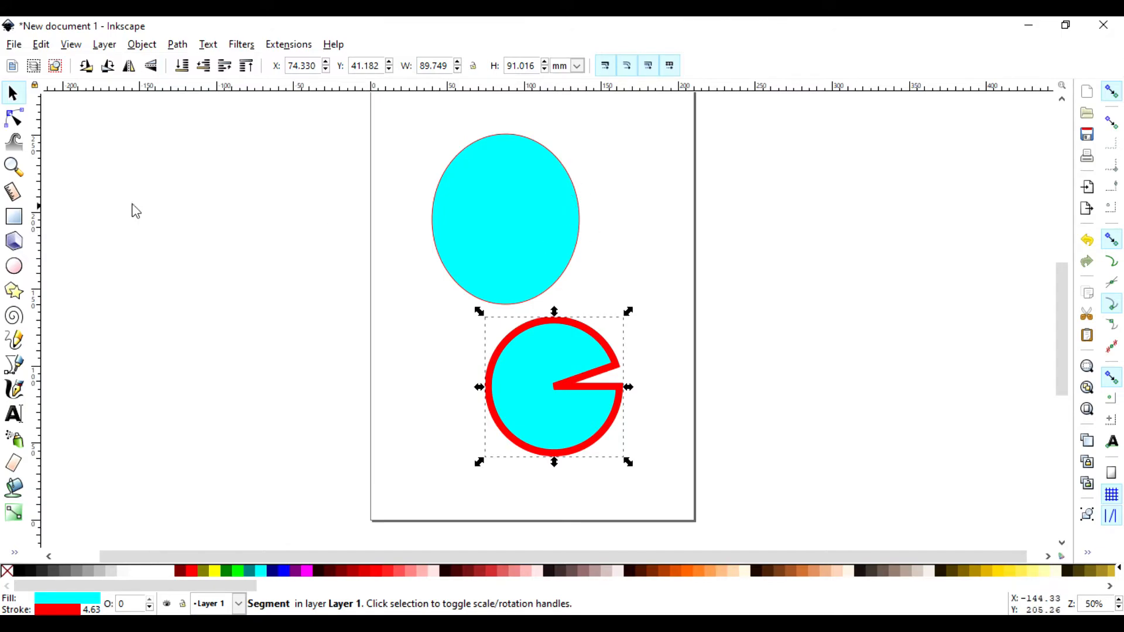
- Draw a small segment about 26 × 22 mm outside the page, beside its right edge
left_click(14, 266)
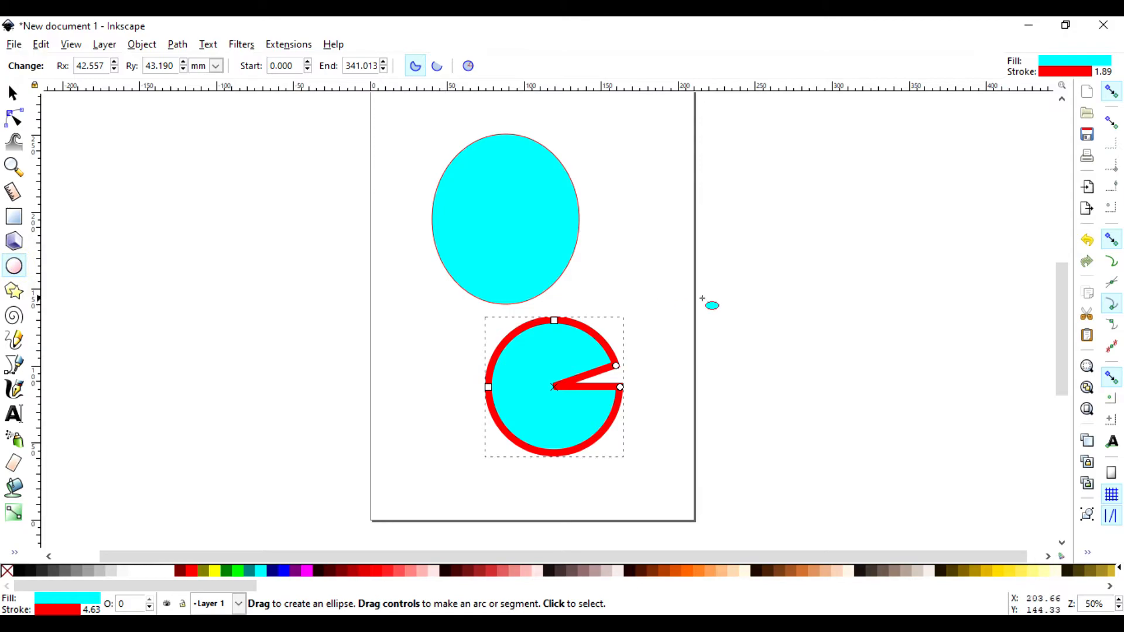
mouse_move(735, 279)
left_mouse_down()
mouse_move(744, 301)
mouse_move(779, 313)
left_mouse_up()
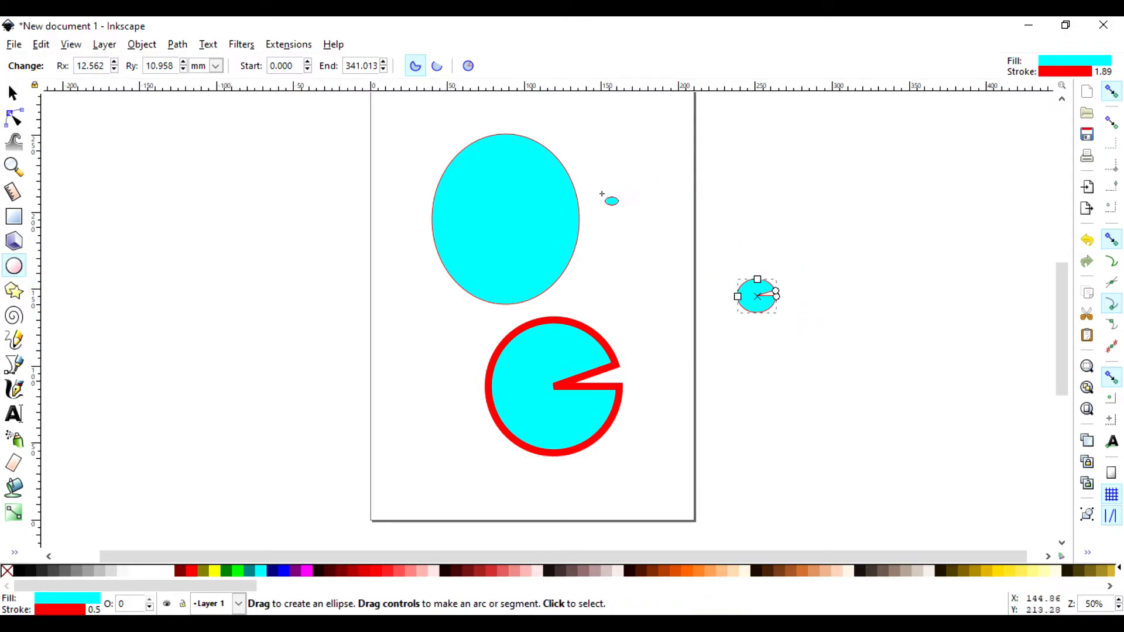
left_click(13, 93)
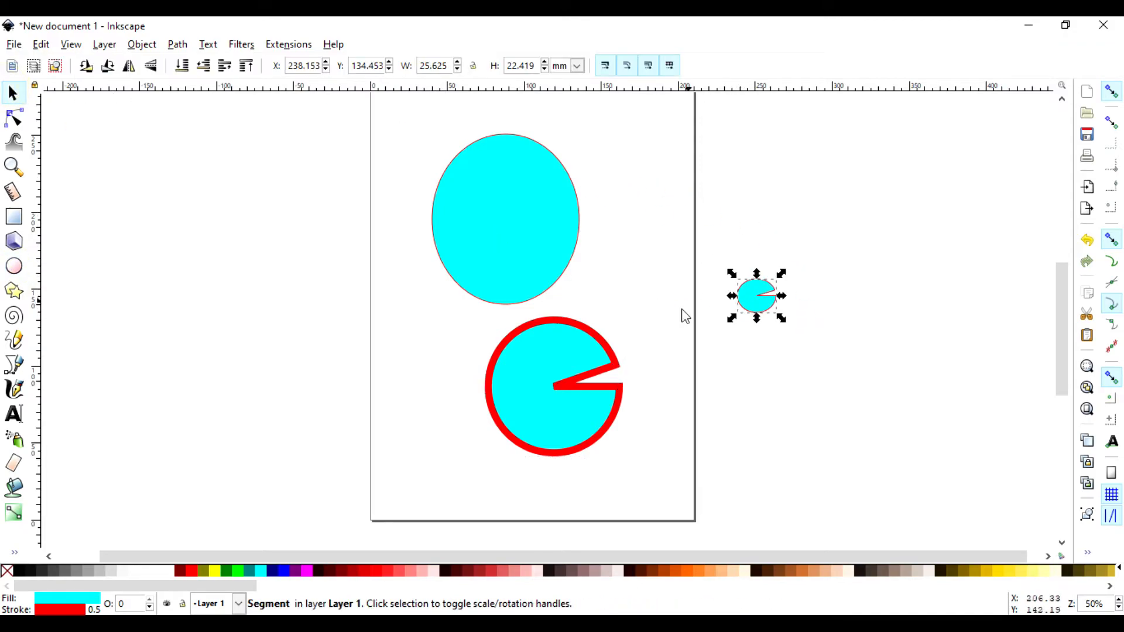
- Turn the large red-outlined segment on the lower page into a whole ellipse
left_click(552, 362)
key("e")
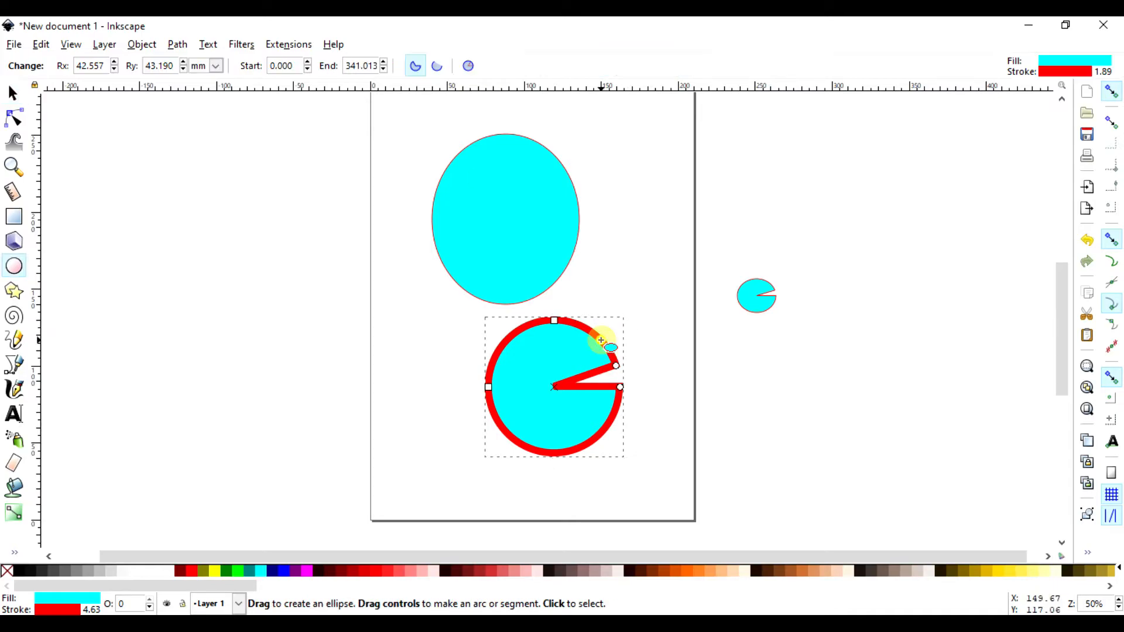
left_click(469, 67)
- Turn the small segment beside the page into a whole ellipse and enlarge it to about 80 × 74 mm
left_click(760, 297)
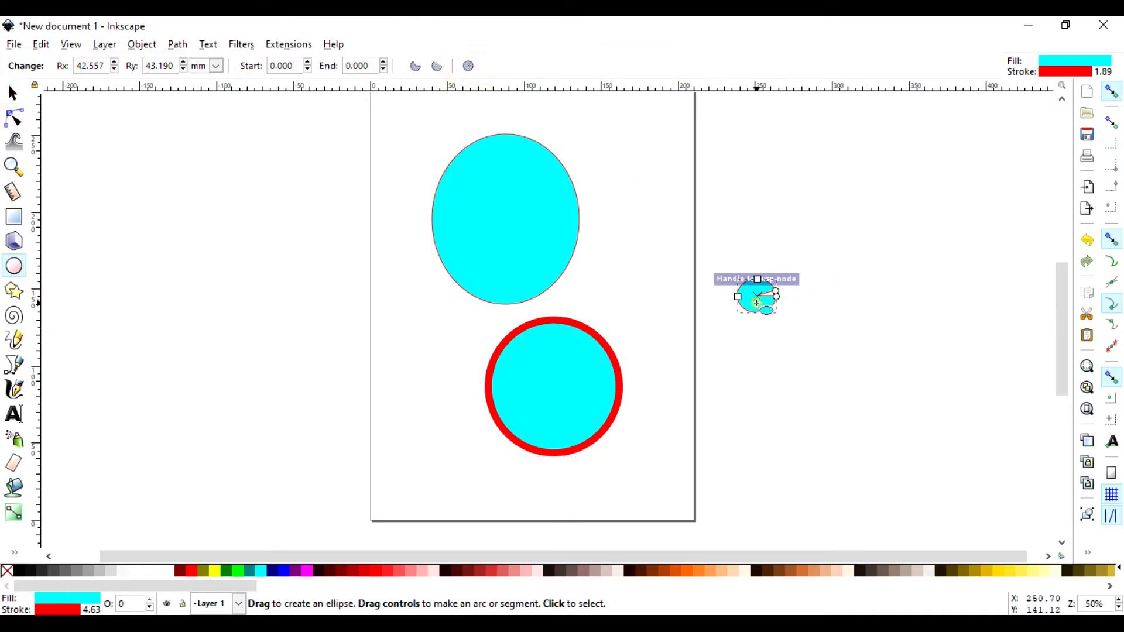
left_click(467, 67)
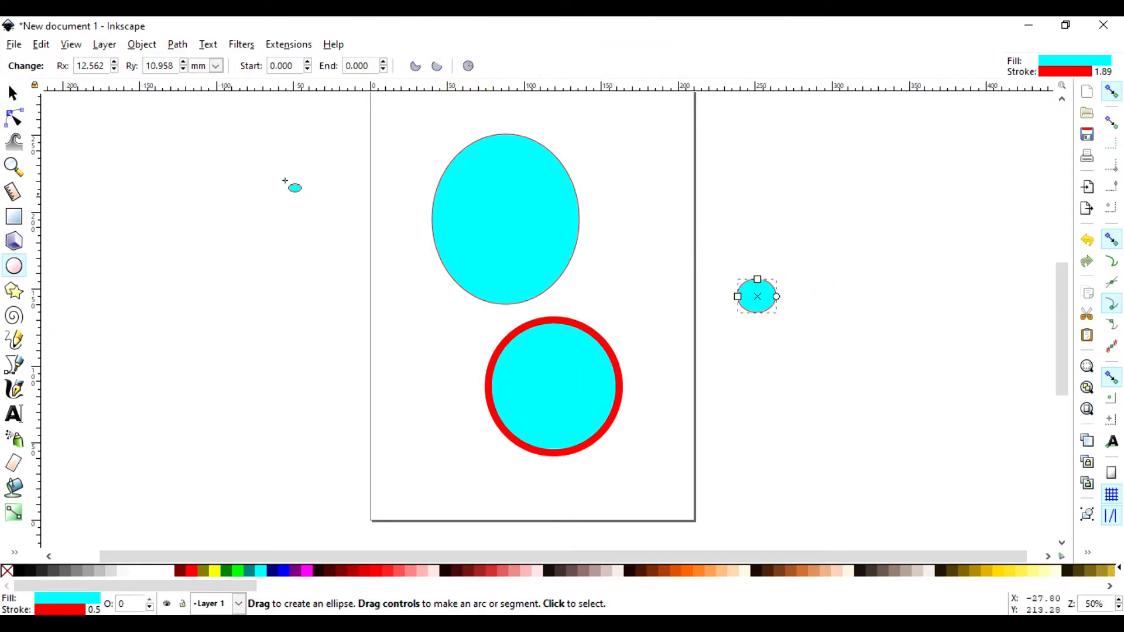
left_click(20, 86)
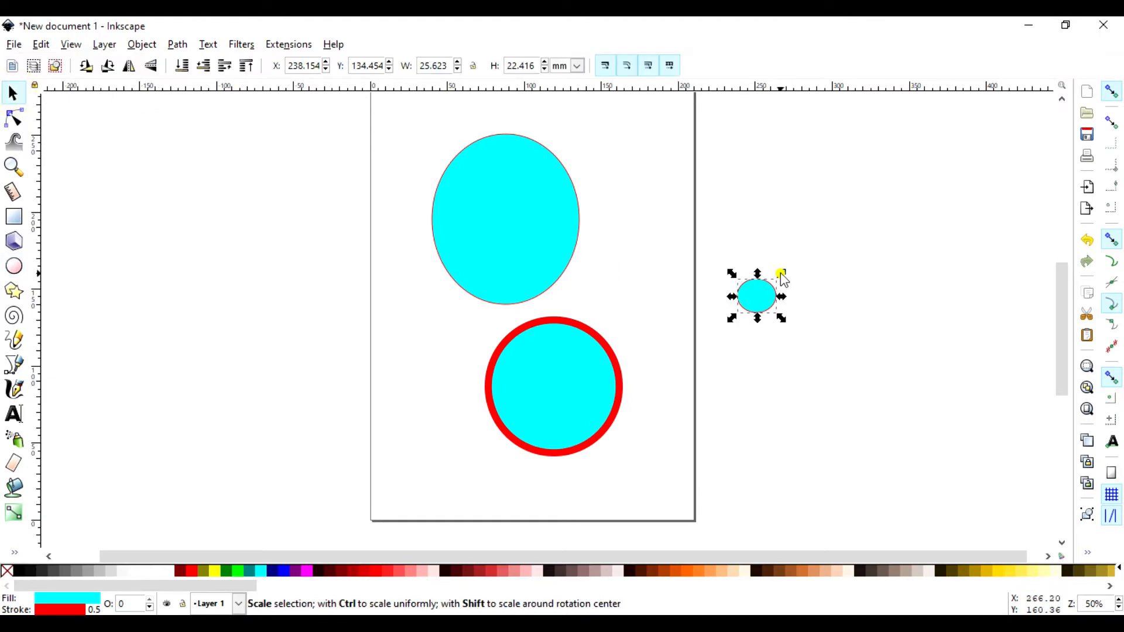
left_click_drag(779, 278, 861, 214)
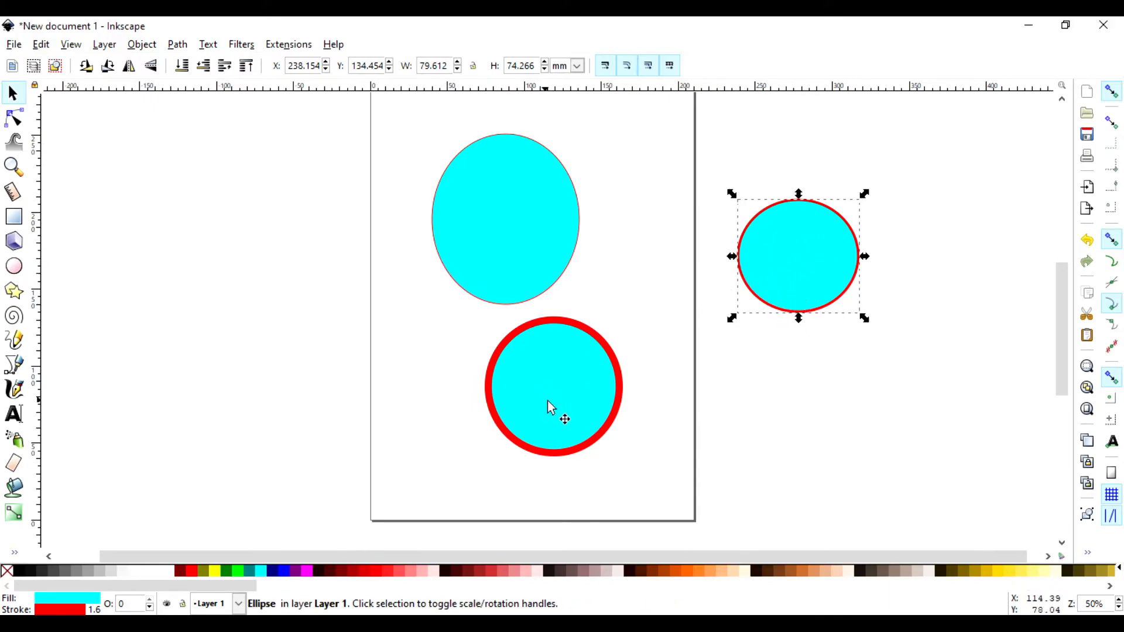
- Delete the thick-outlined ellipse on the lower page and the ellipse beside the page
left_click(607, 353)
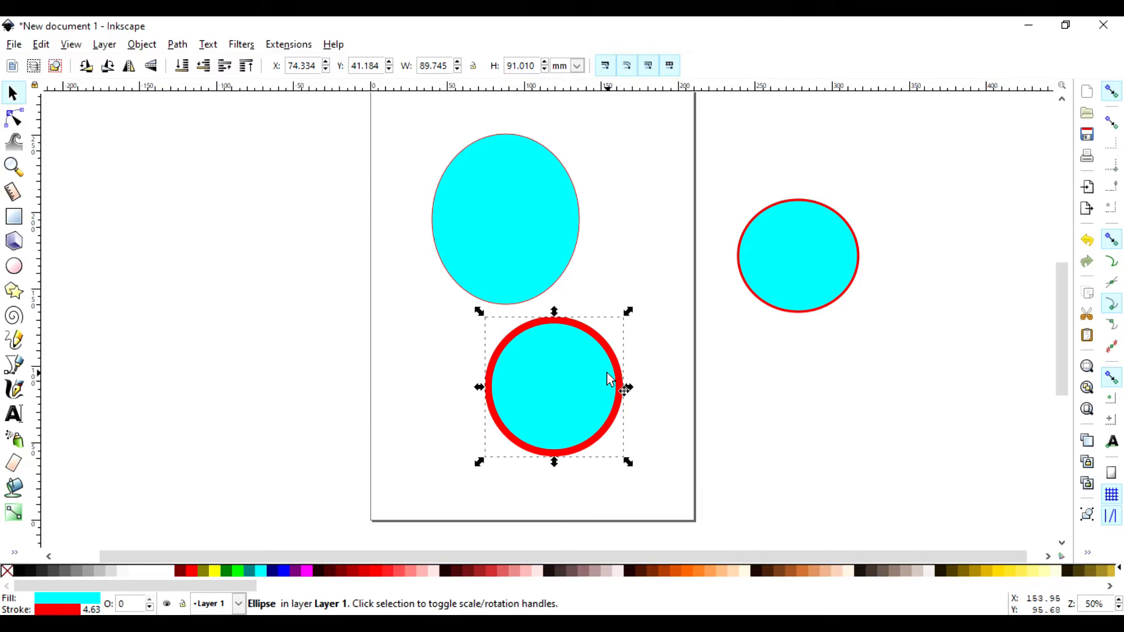
key("Delete")
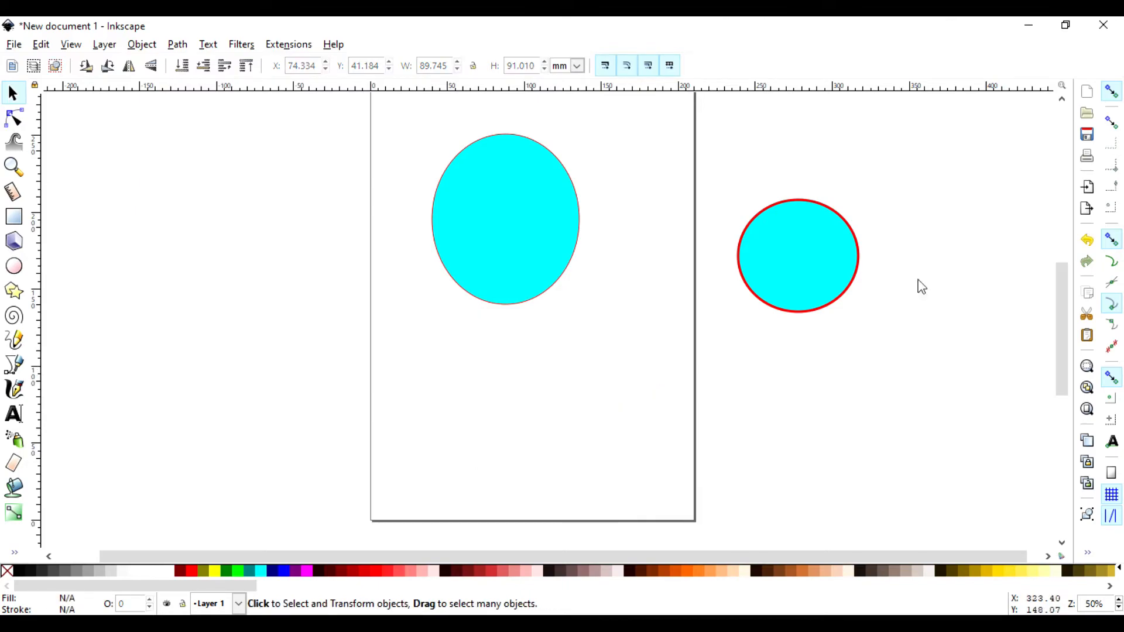
left_click(834, 286)
key("Delete")
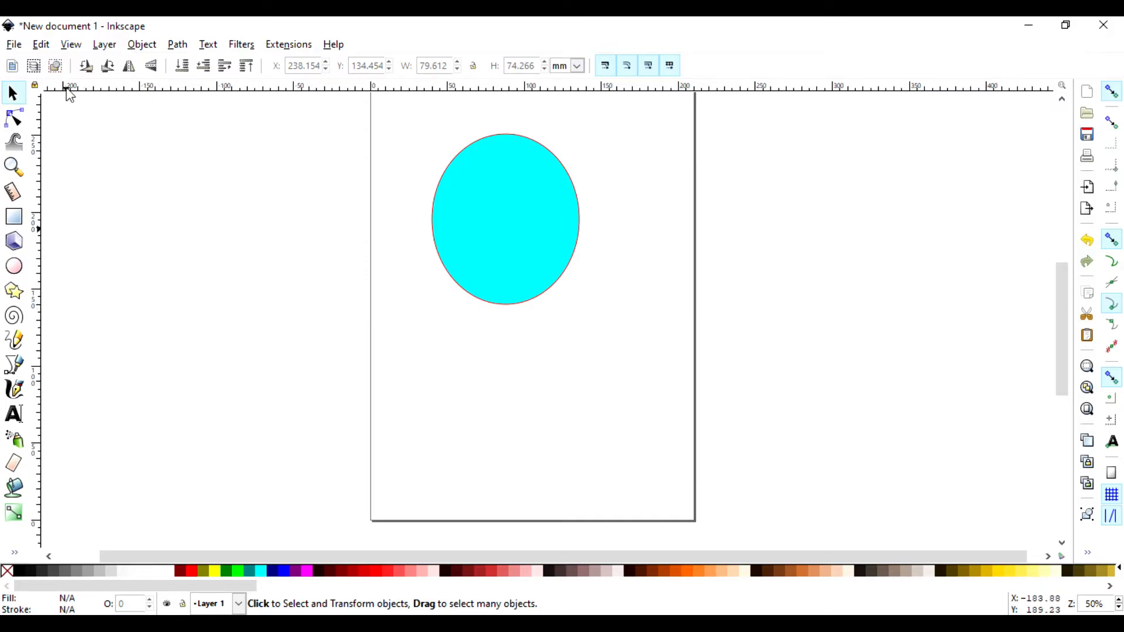
- Draw an ellipse with radii of about 46 × 43 mm on the lower page, fill it with magenta and deselect it
left_click(23, 266)
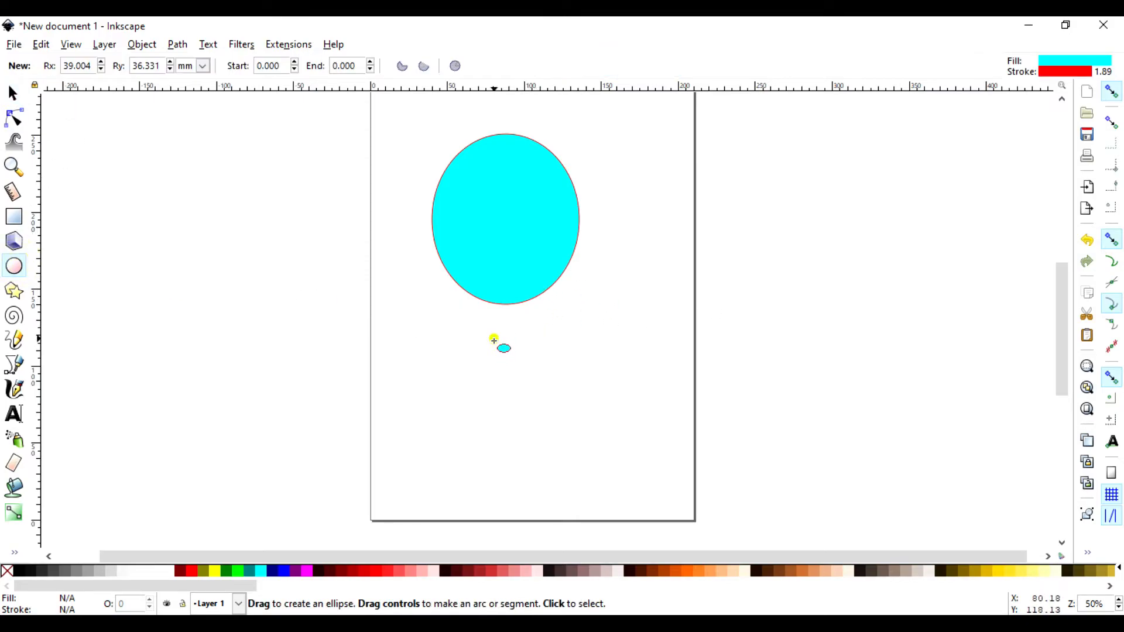
left_click_drag(494, 338, 636, 471)
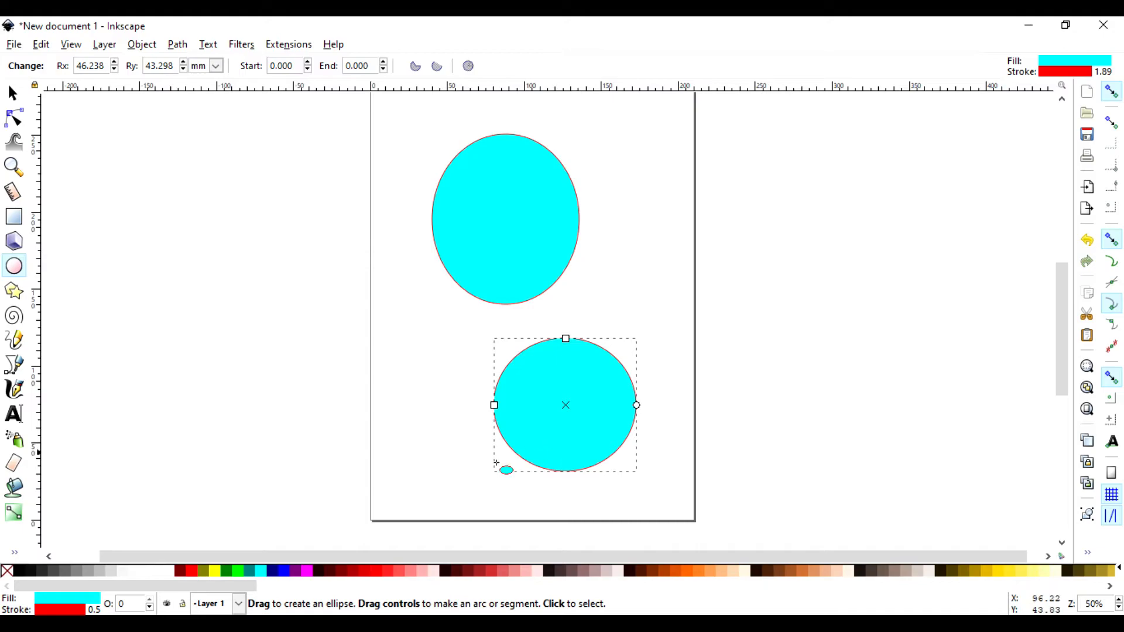
left_click(306, 571)
left_click(683, 382)
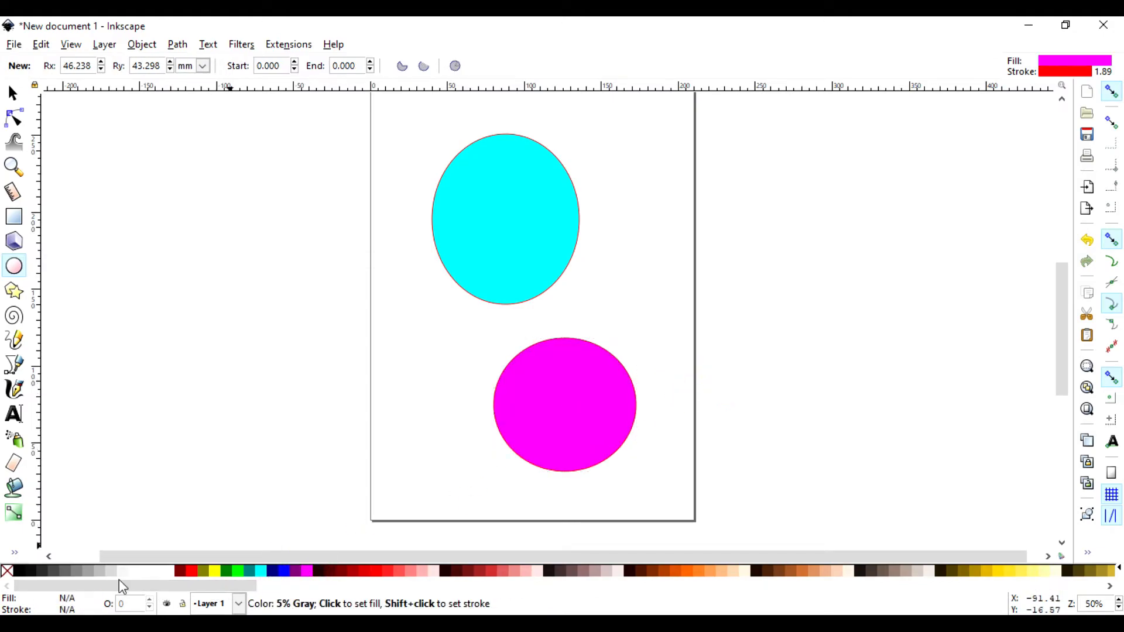
- Draw a rounded rectangle about 112 × 67 mm across the page's right edge, beside the cyan ellipse
left_click(14, 217)
left_click_drag(623, 229, 796, 332)
left_click_drag(808, 263, 795, 203)
key("Escape")
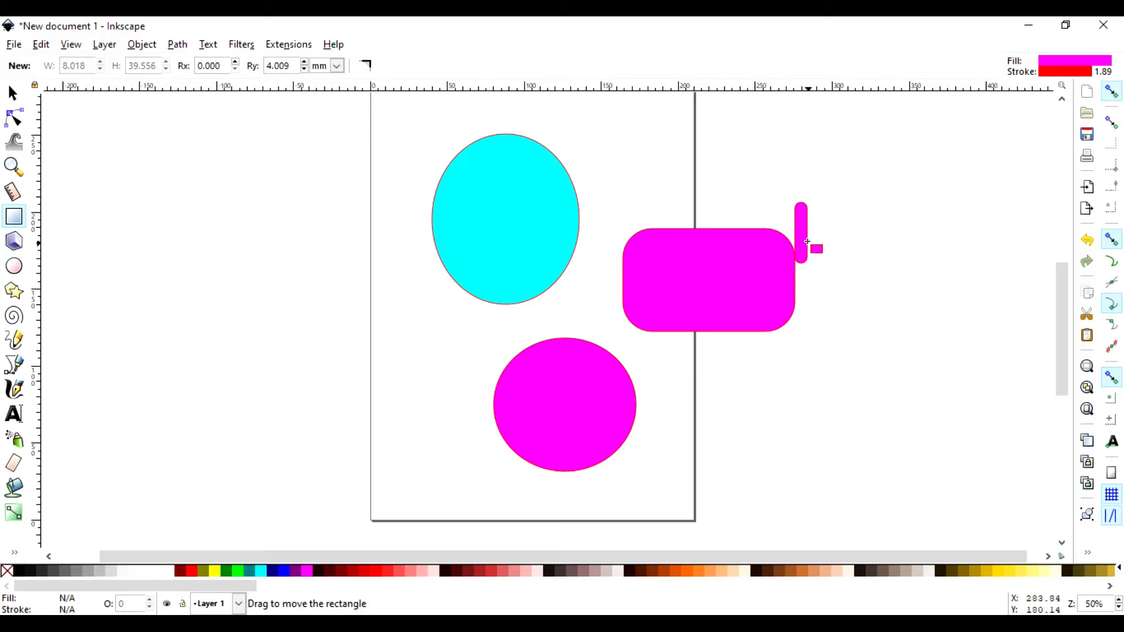
left_click(11, 89)
left_click(800, 241)
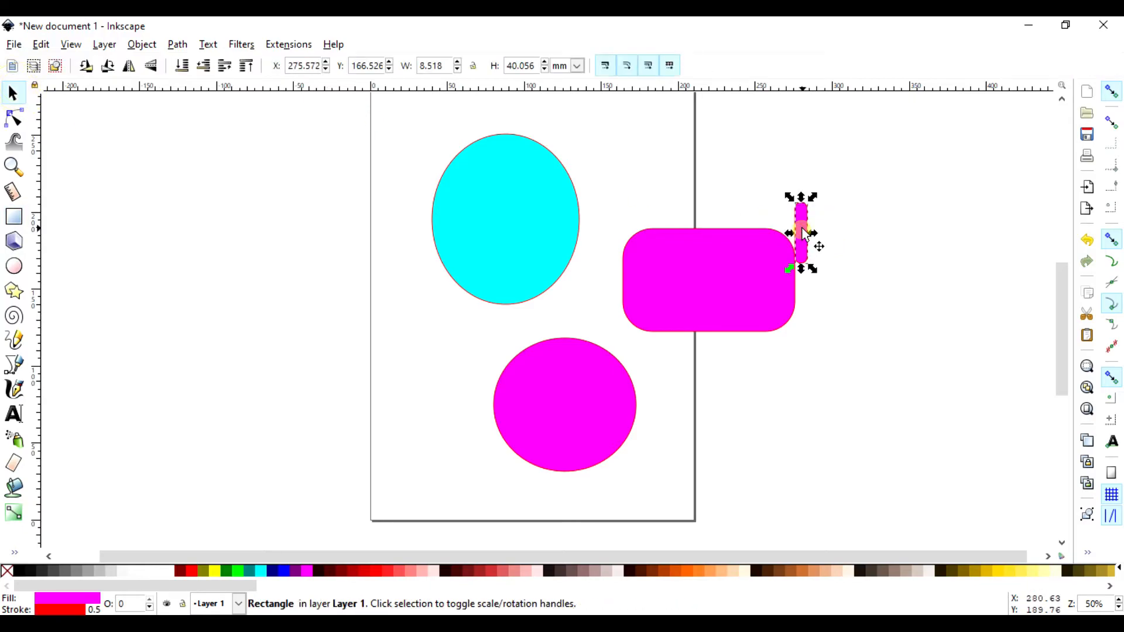
key("Delete")
- Remove the corner rounding of the magenta rectangle so that both corner radii are 0
double_click(793, 257)
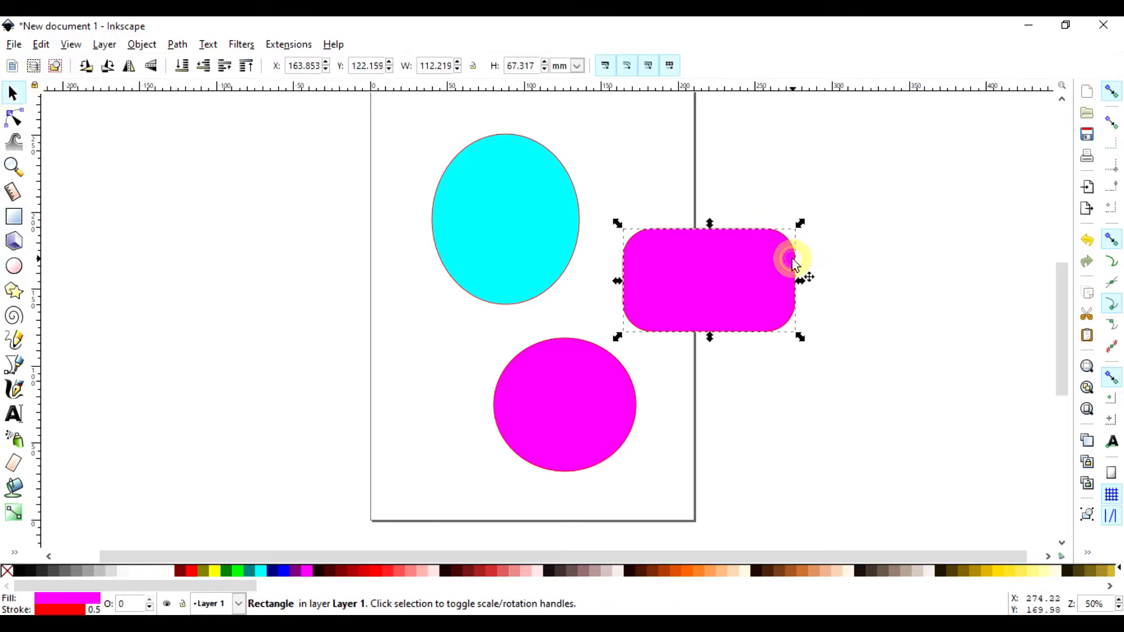
left_click_drag(795, 261, 797, 226)
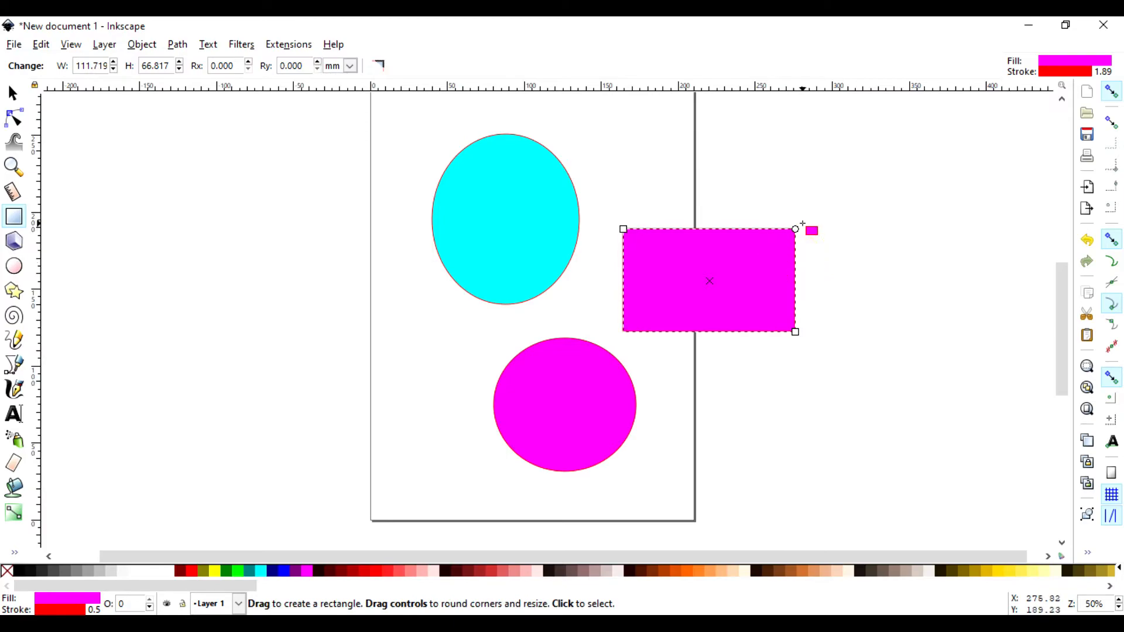
left_click(805, 273)
left_click(740, 269)
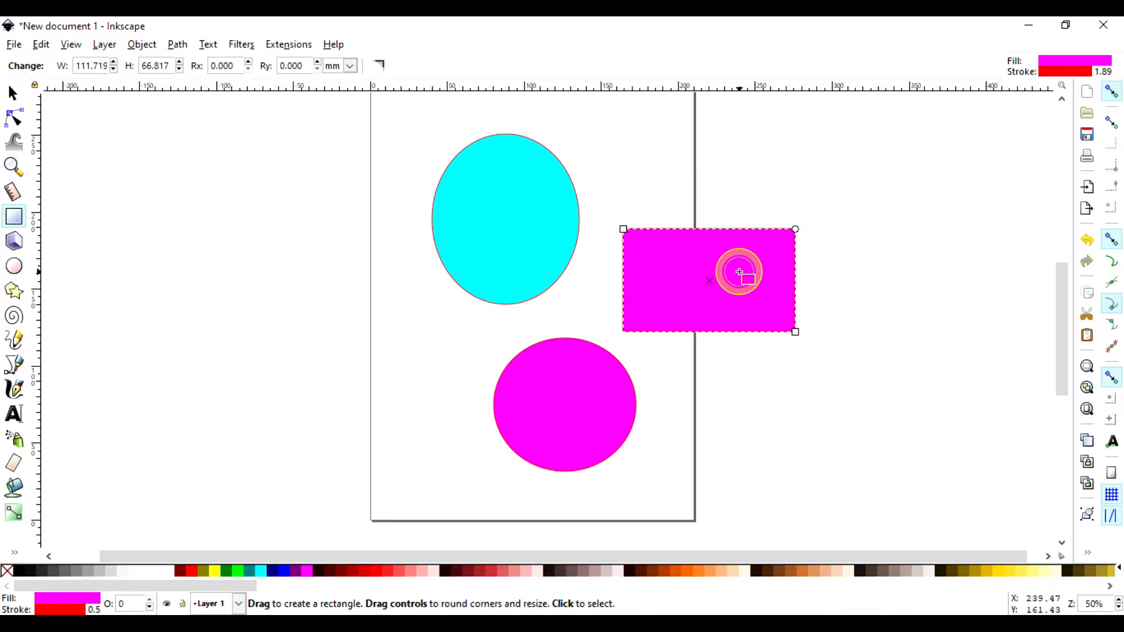
- Fill the rectangle with yellow and deselect it
left_click(13, 92)
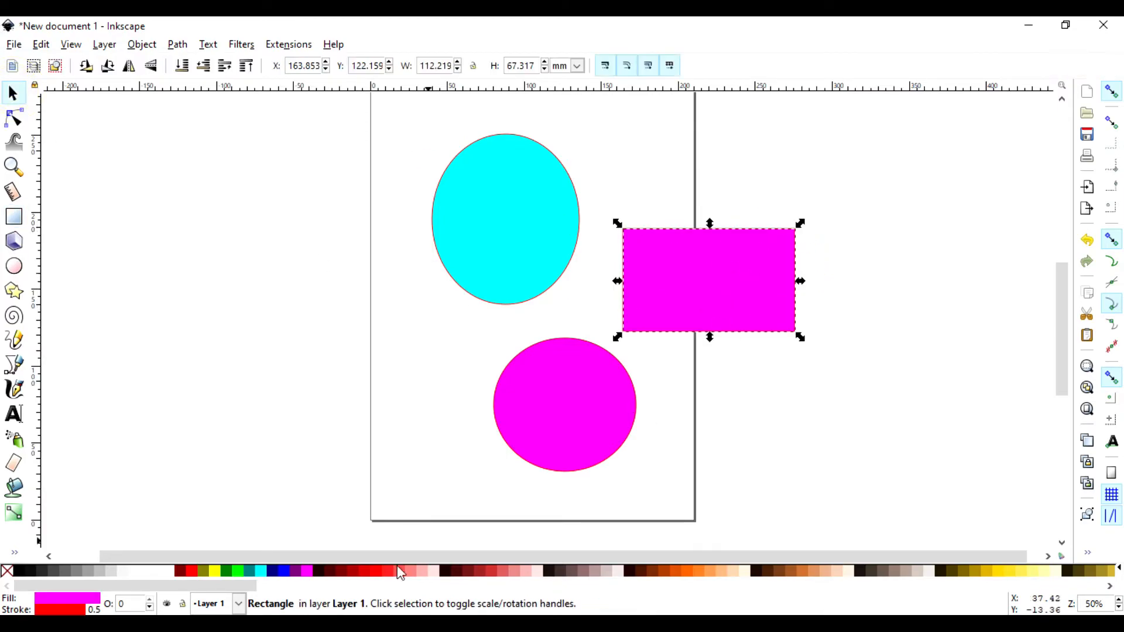
left_click(260, 569)
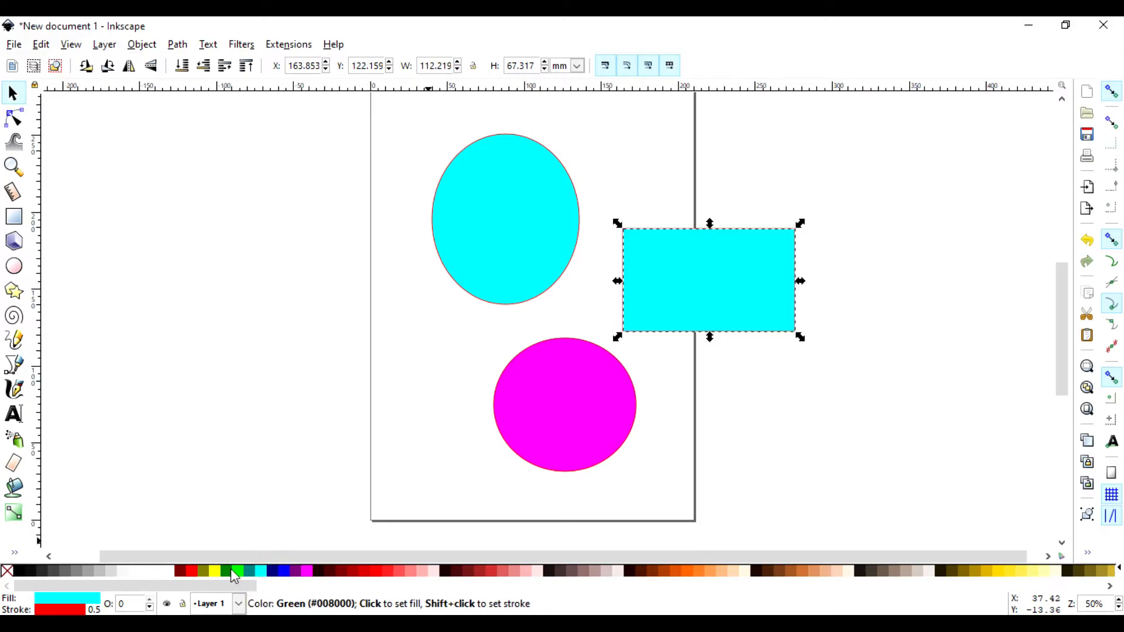
left_click(214, 570)
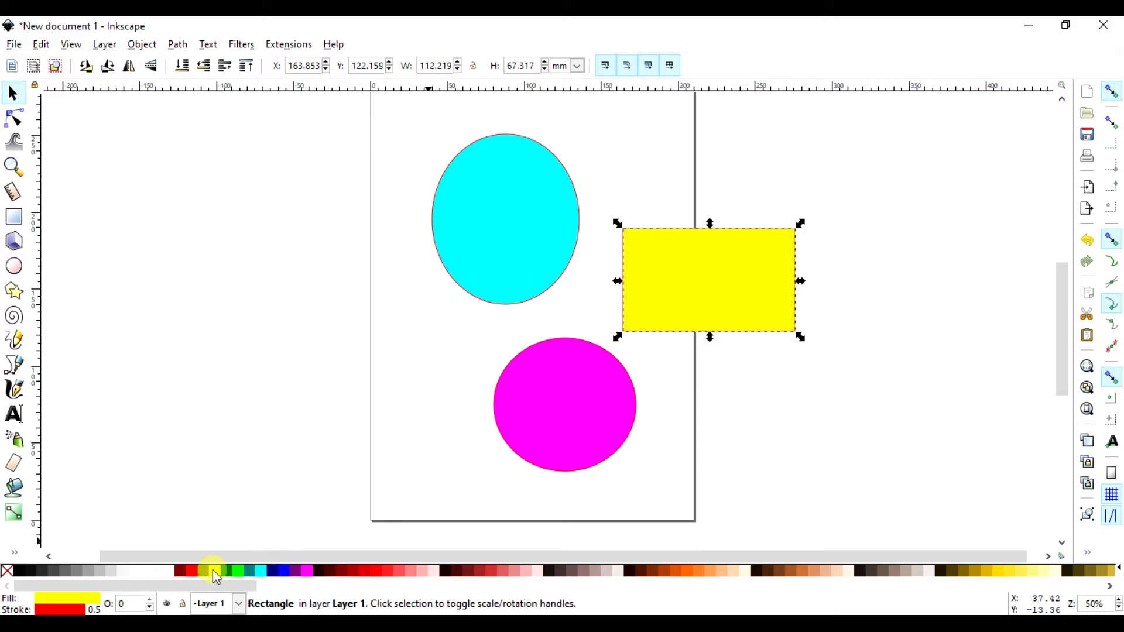
left_click(700, 365)
- Move the magenta ellipse over the cyan ellipse's lower part and the yellow rectangle over the right side of both
double_click(553, 409)
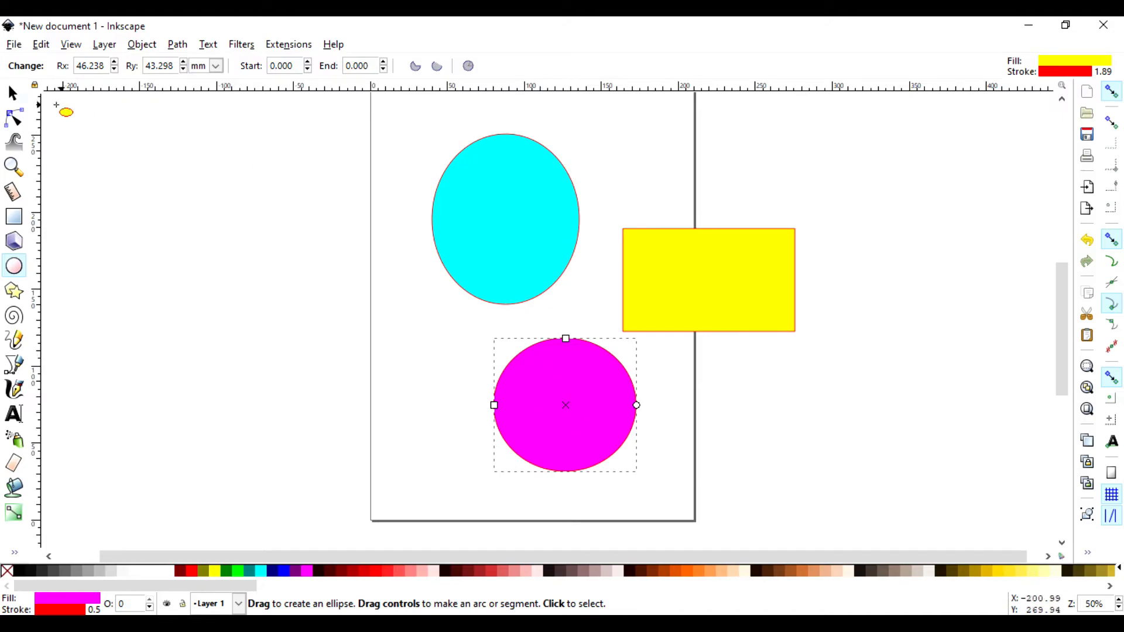
left_click(12, 93)
left_click_drag(567, 396, 509, 302)
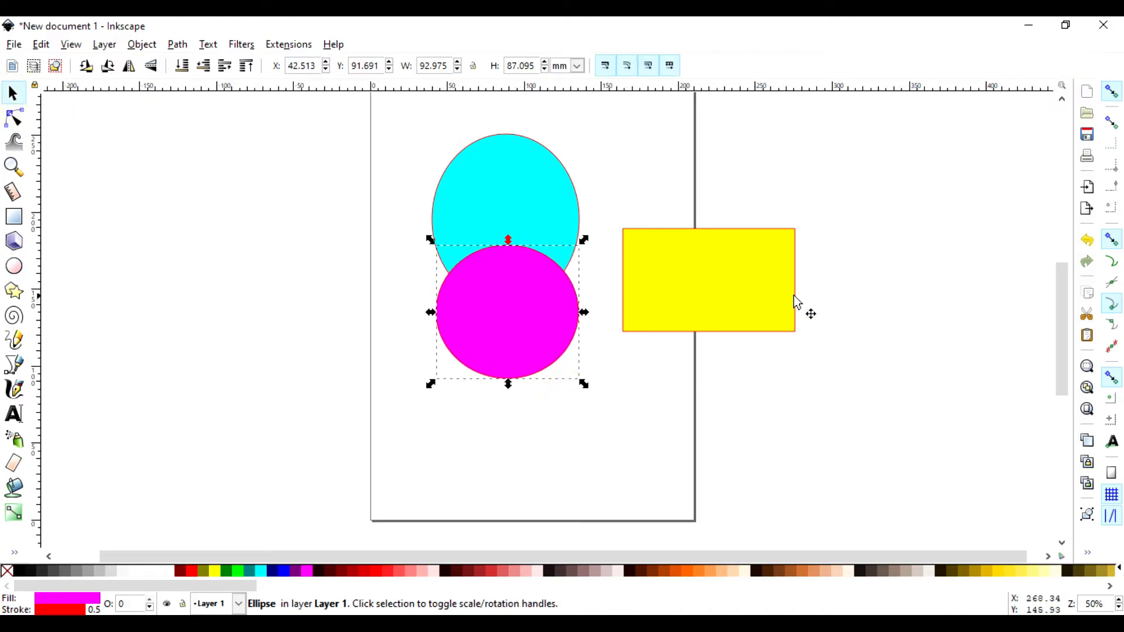
left_click_drag(764, 297, 676, 292)
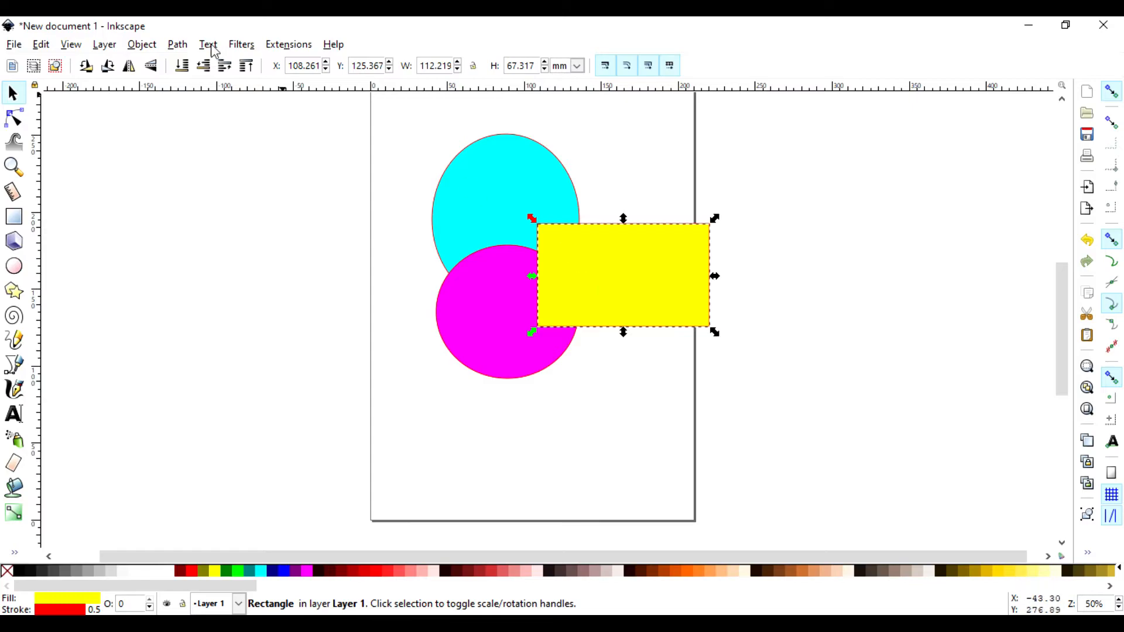
- Send the yellow rectangle to the bottom and back to the top, and repeat the lowering and raising one step at a time
left_click(183, 67)
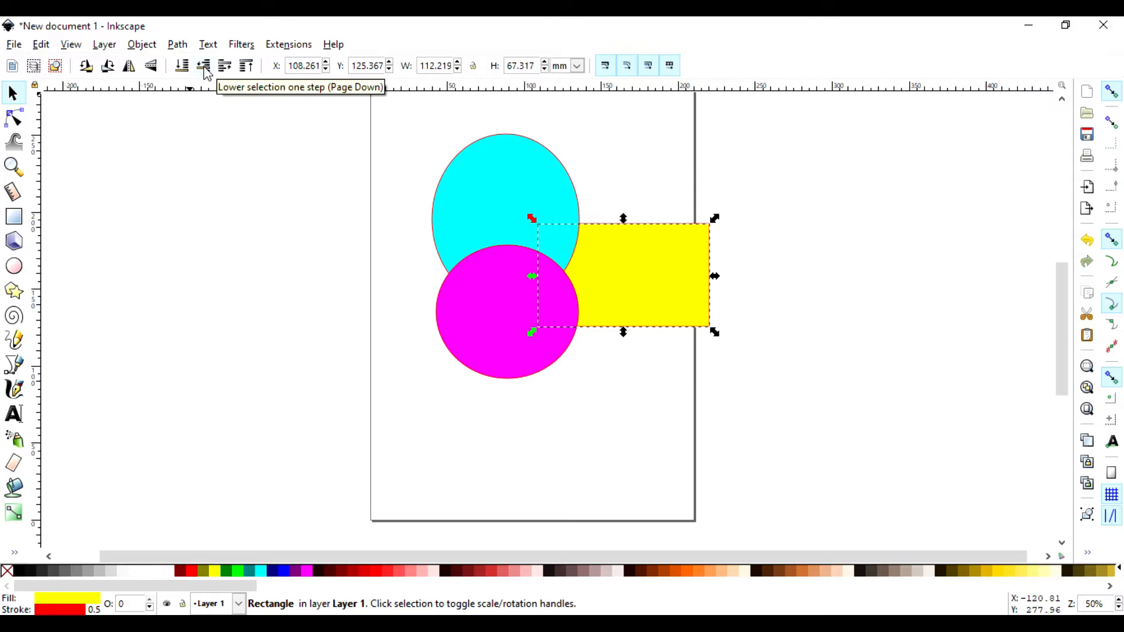
left_click(248, 69)
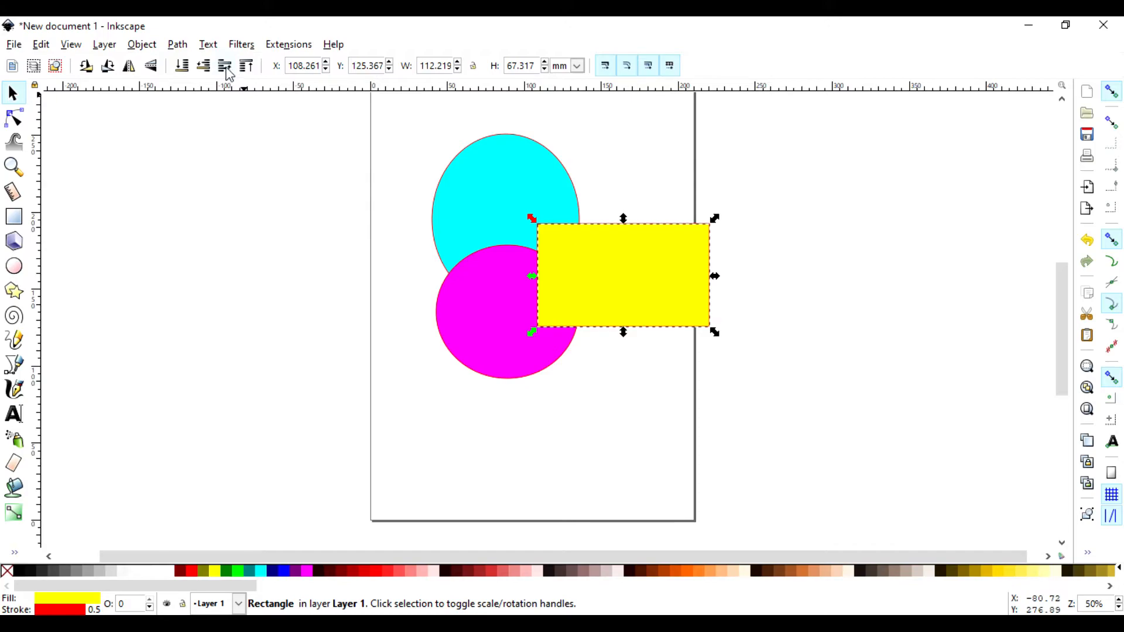
left_click(203, 66)
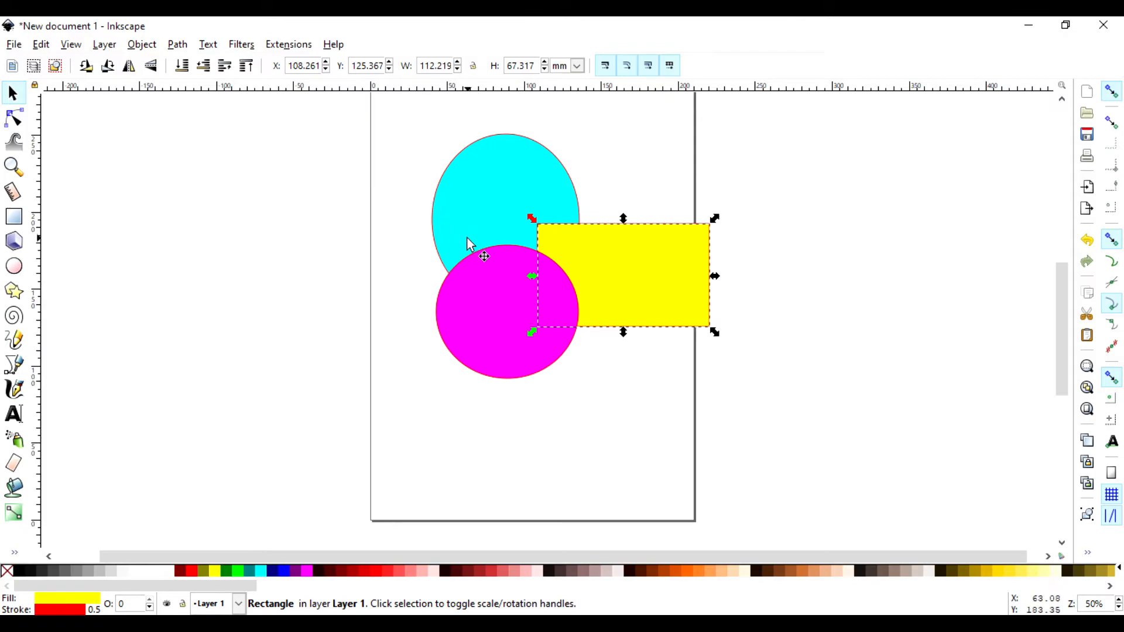
left_click(205, 68)
left_click(226, 69)
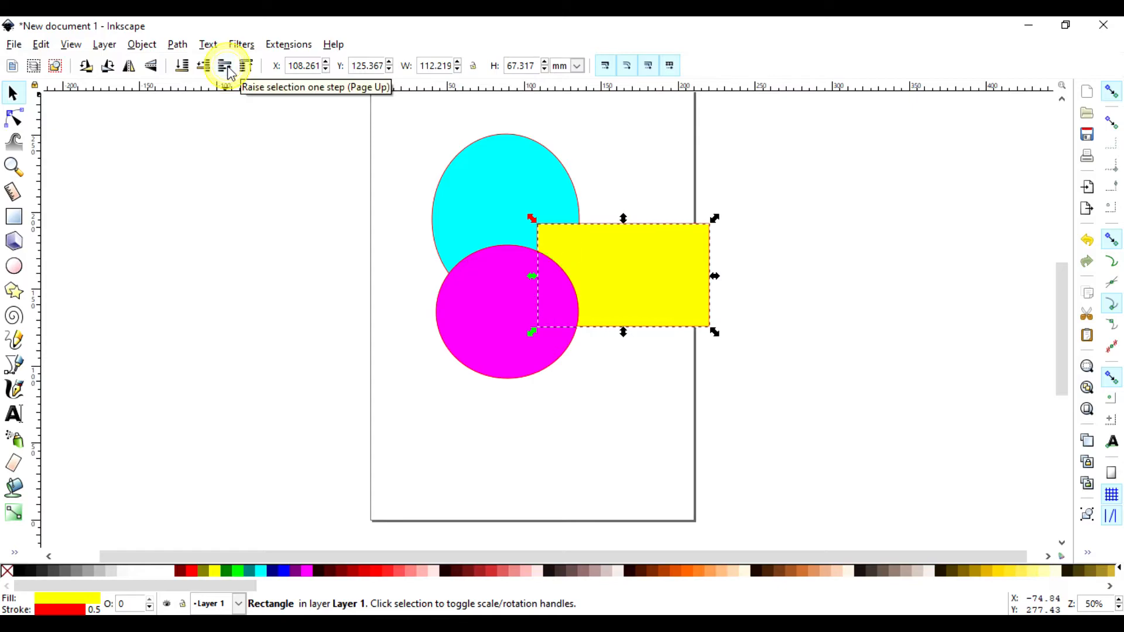
left_click(227, 69)
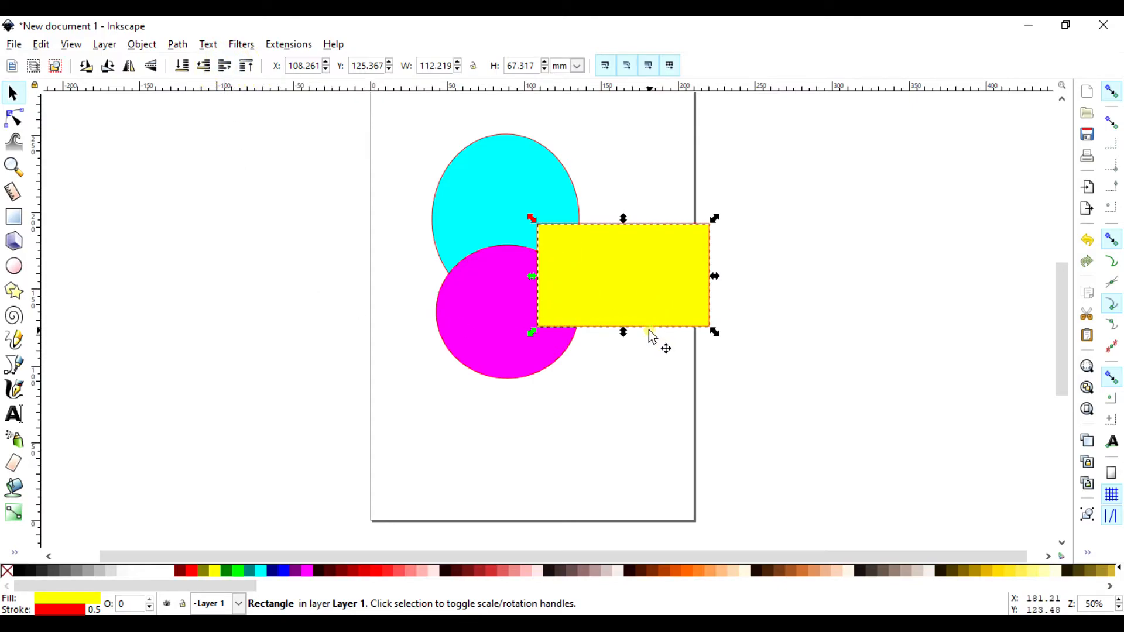
- Delete the yellow rectangle, the magenta ellipse and the cyan ellipse to clear the page
left_click(616, 245)
left_click(614, 240)
key("Delete")
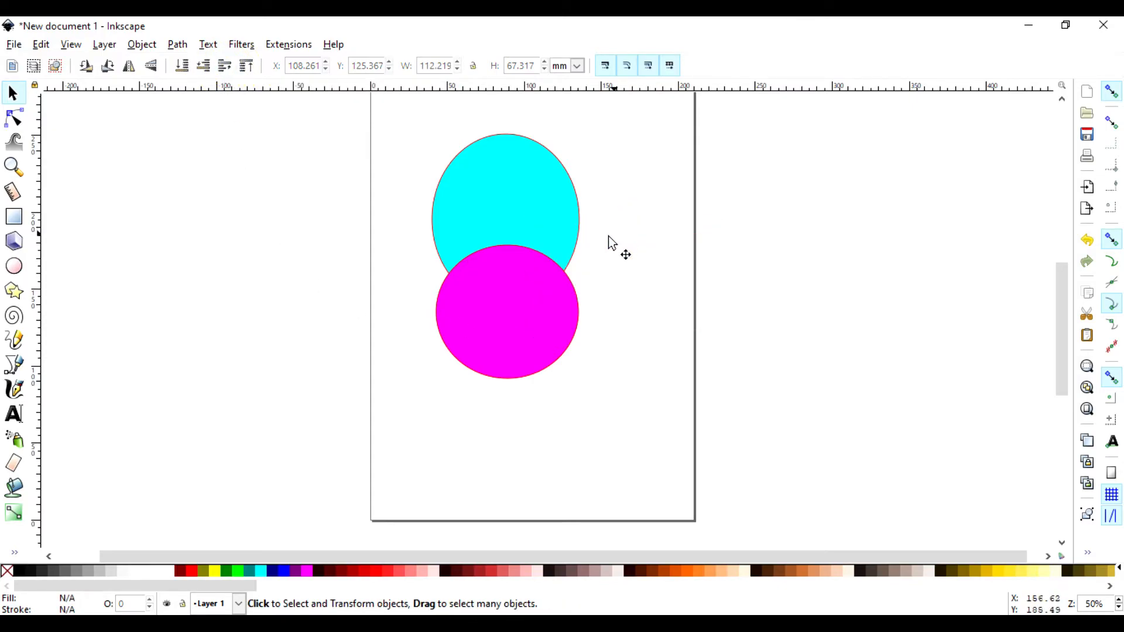
left_click(536, 297)
key("Delete")
left_click(532, 203)
key("Delete")
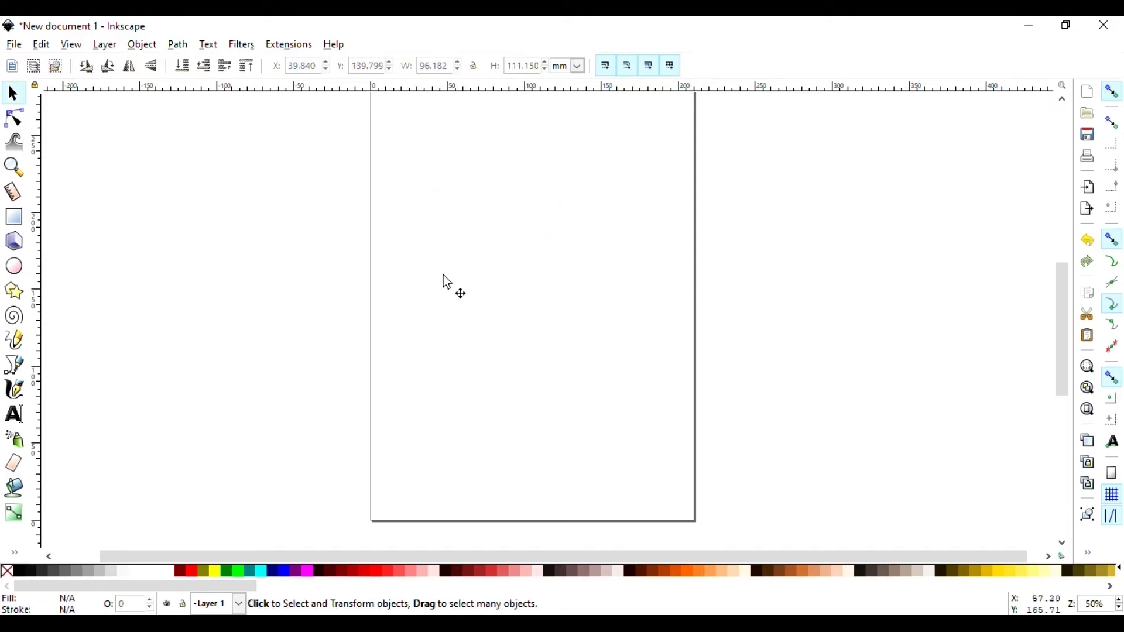
- Draw a five-pointed star about 128 × 122 mm on the upper left part of the page
left_click(15, 291)
left_click_drag(466, 222, 563, 254)
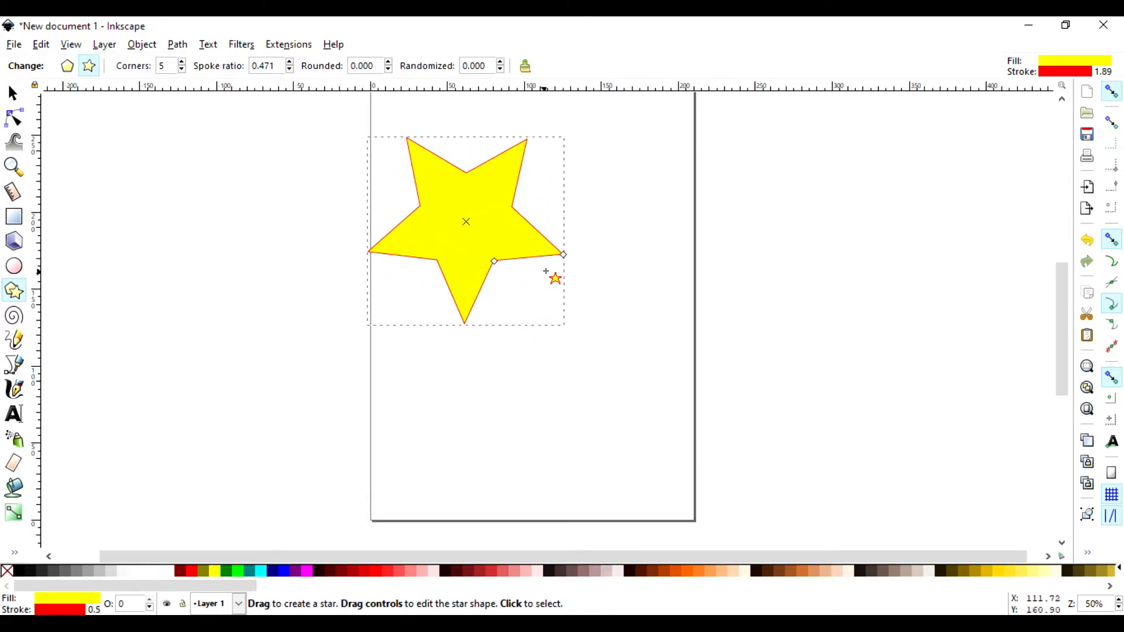
key("s")
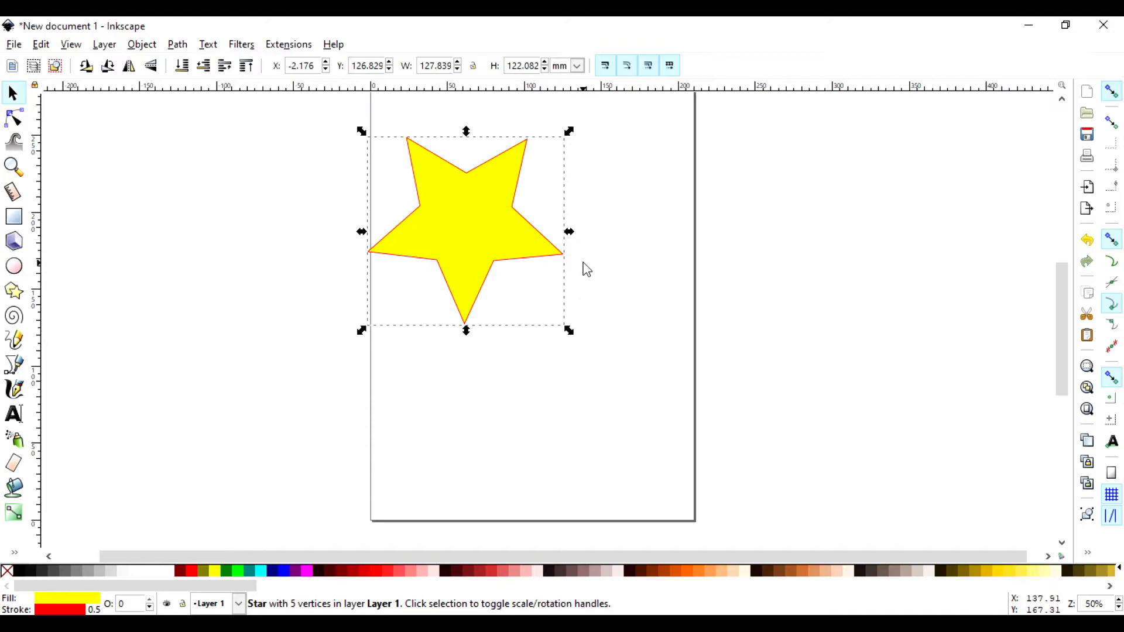
- Shrink the yellow star to about 108 × 104 mm and rotate it clockwise so one tip points upward
left_click_drag(572, 133, 539, 158)
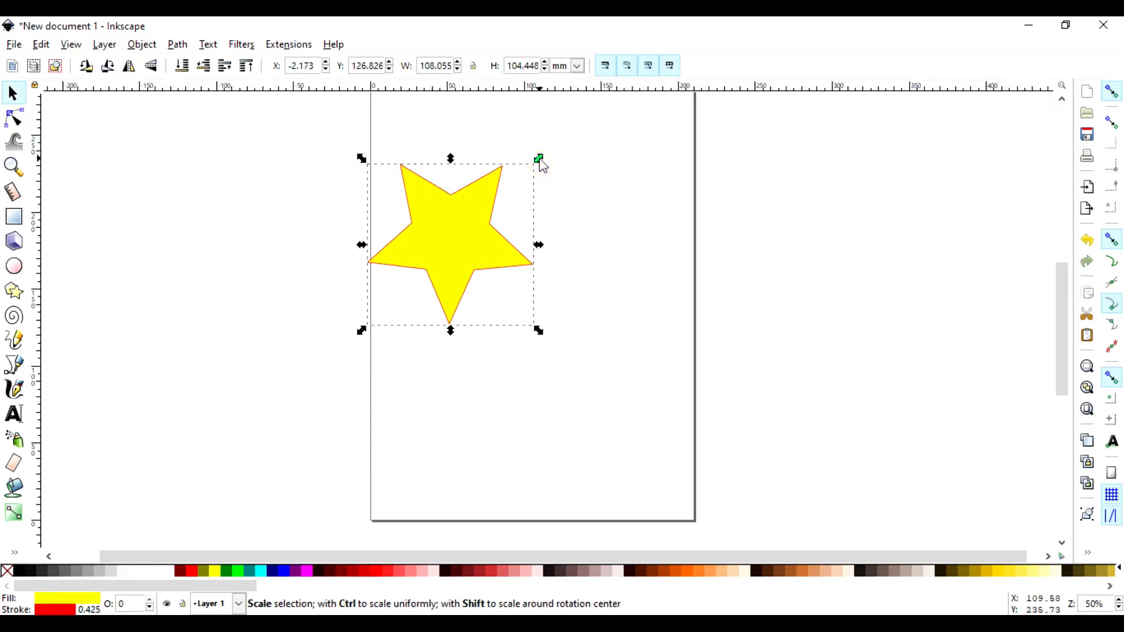
left_click(480, 228)
left_click_drag(538, 158, 489, 347)
- Reshape the star by extending its tips past the page's left edge and adjusting its base radius to a spoke ratio of about 0.327
double_click(477, 252)
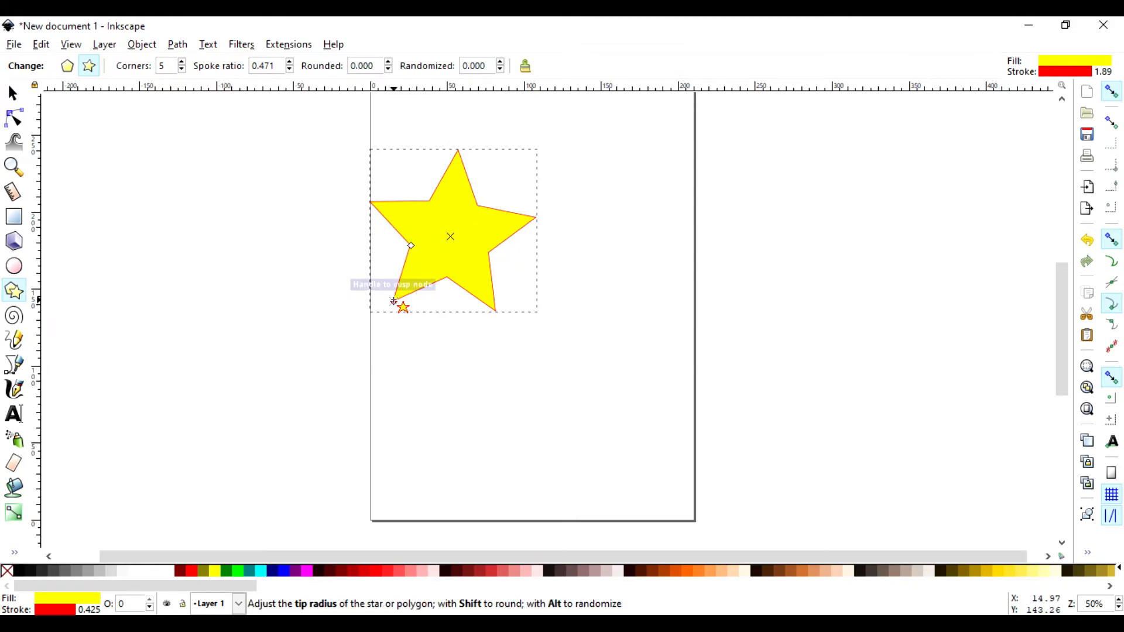
left_click_drag(394, 301, 467, 406)
left_click_drag(439, 281, 413, 157)
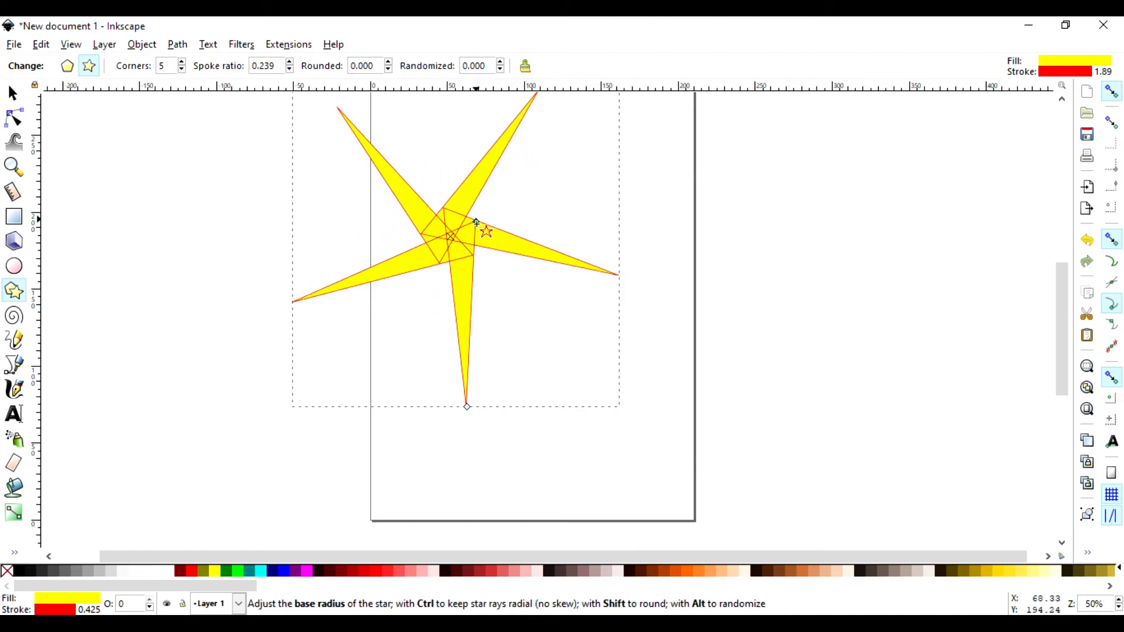
left_click_drag(476, 223, 423, 285)
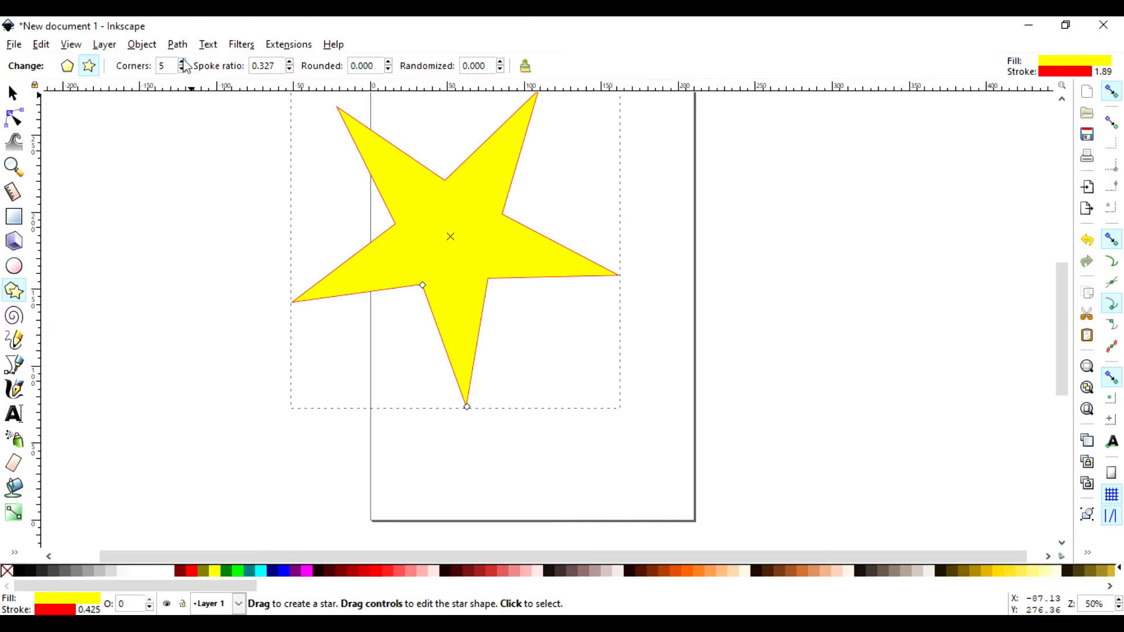
- Increase the star's number of corners to 11
left_click(182, 62)
left_click(182, 62)
left_click(182, 62)
left_click(182, 62)
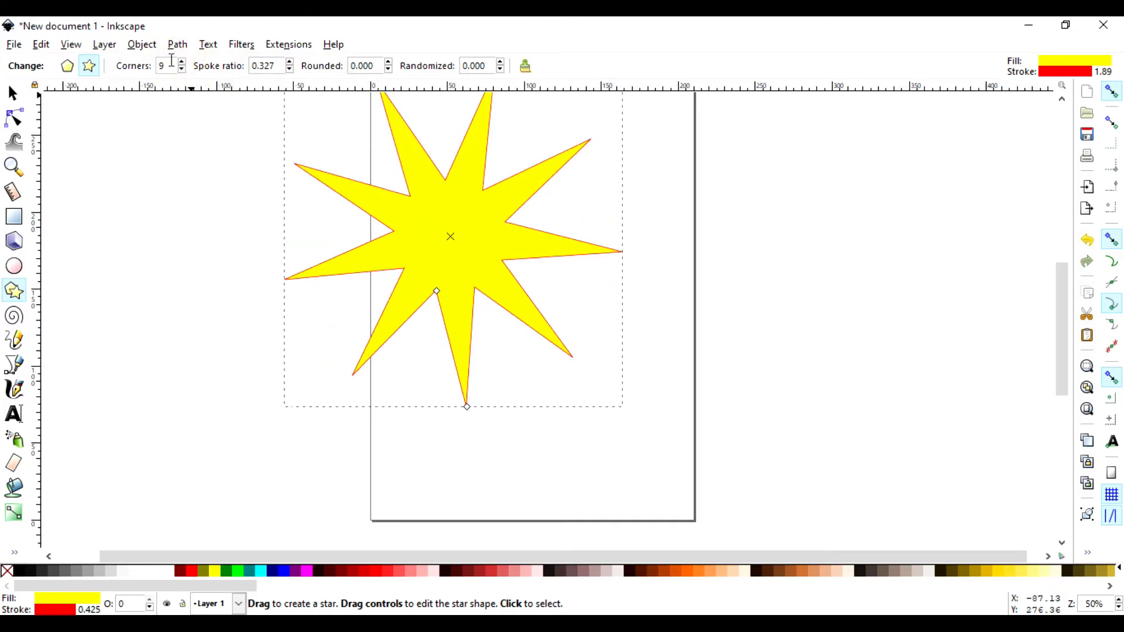
left_click(182, 62)
left_click(182, 62)
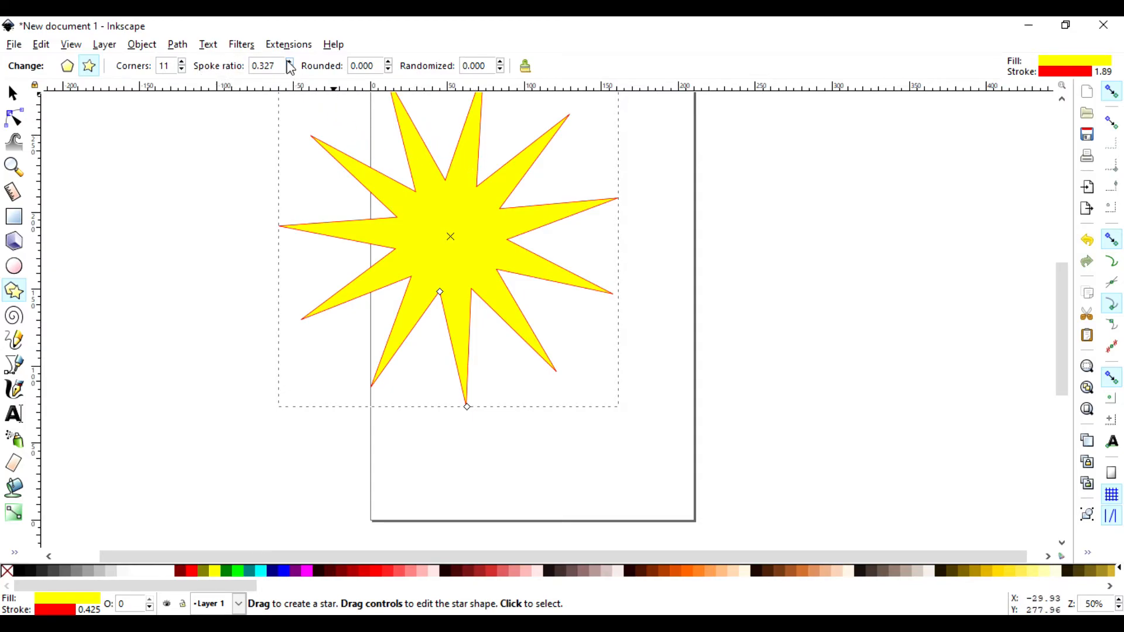
- Raise the 11-cornered star's spoke ratio to 0.407
left_click(290, 62)
left_click(289, 62)
left_click(289, 62)
left_click(290, 62)
left_click(290, 62)
left_click(289, 62)
left_click(289, 62)
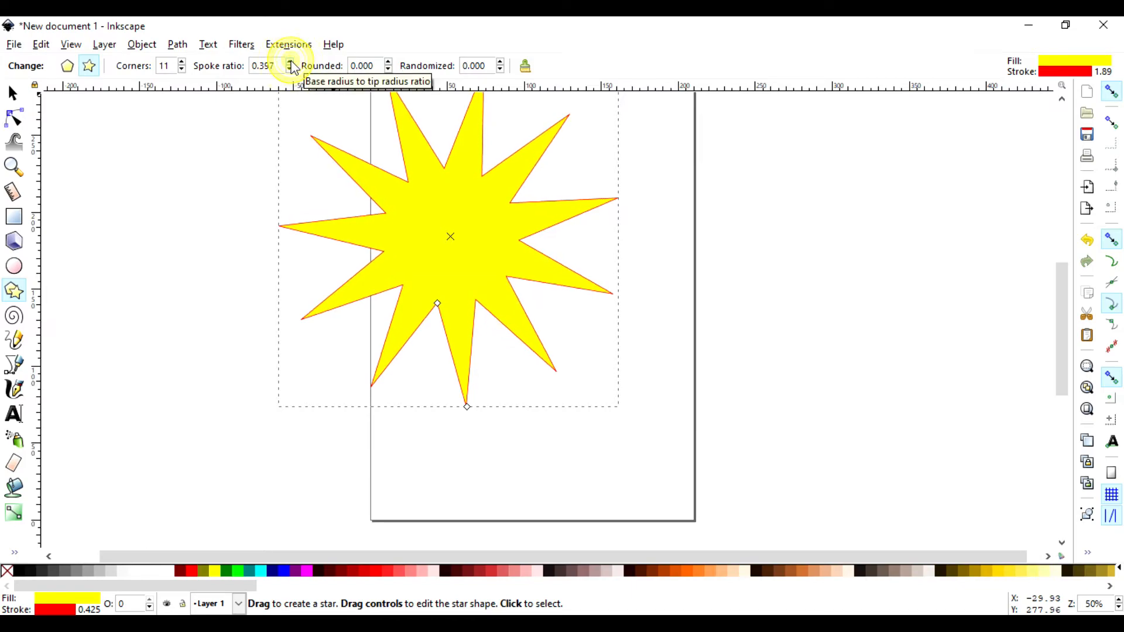
left_click(289, 63)
- Round the star's corners with a rounded value of 0.070
left_click(387, 62)
left_click(388, 62)
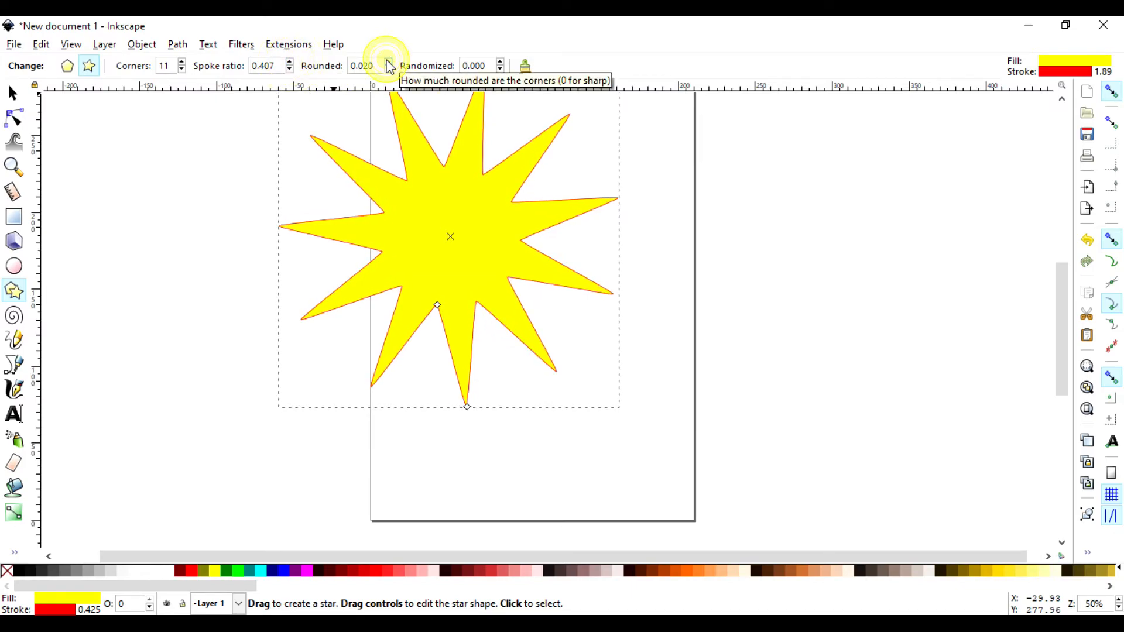
left_click(388, 62)
left_click(388, 62)
left_click(388, 62)
left_click(388, 62)
left_click(388, 62)
- Set the star's randomized value to 0.002
scroll(434, 314, "up", 7)
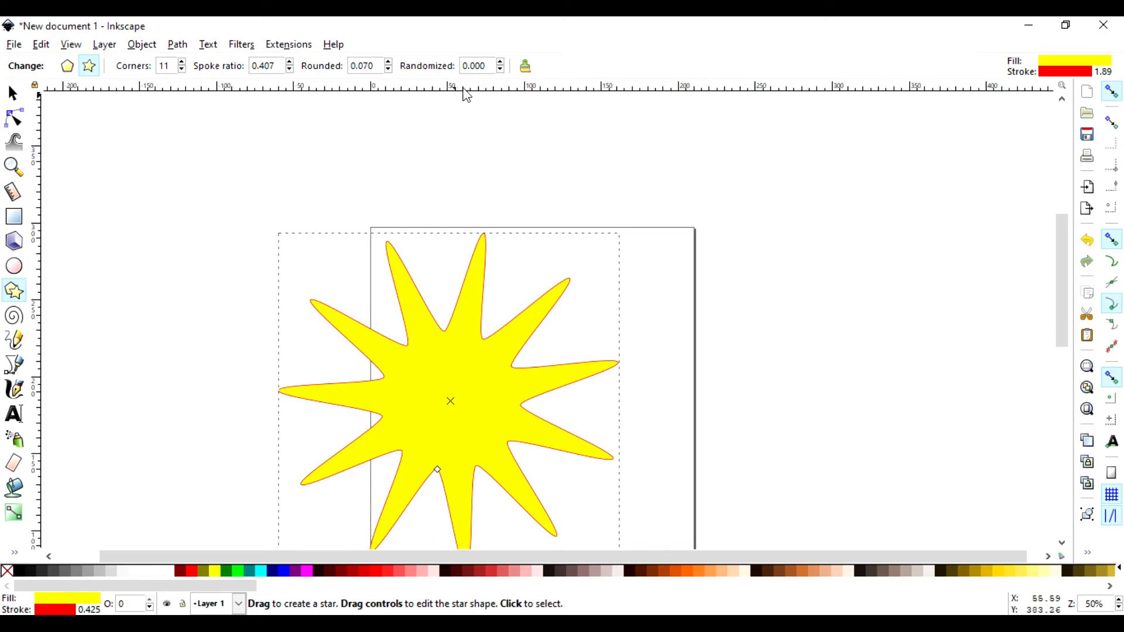
left_click(500, 62)
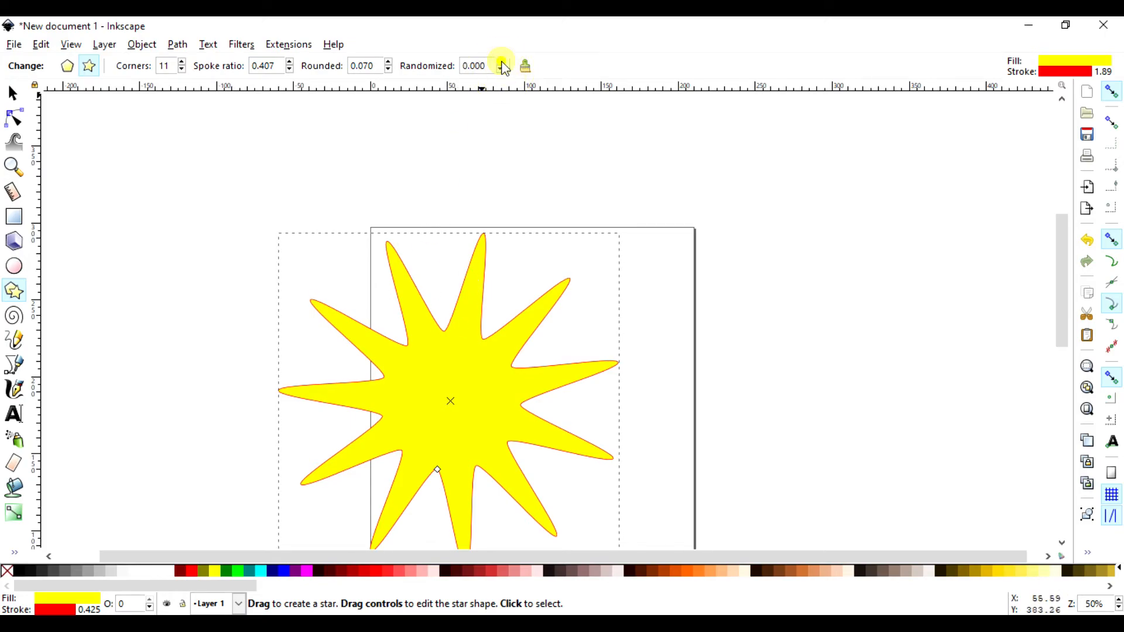
left_click(500, 62)
left_click(500, 62)
scroll(489, 384, "down", 10)
scroll(483, 387, "up", 6)
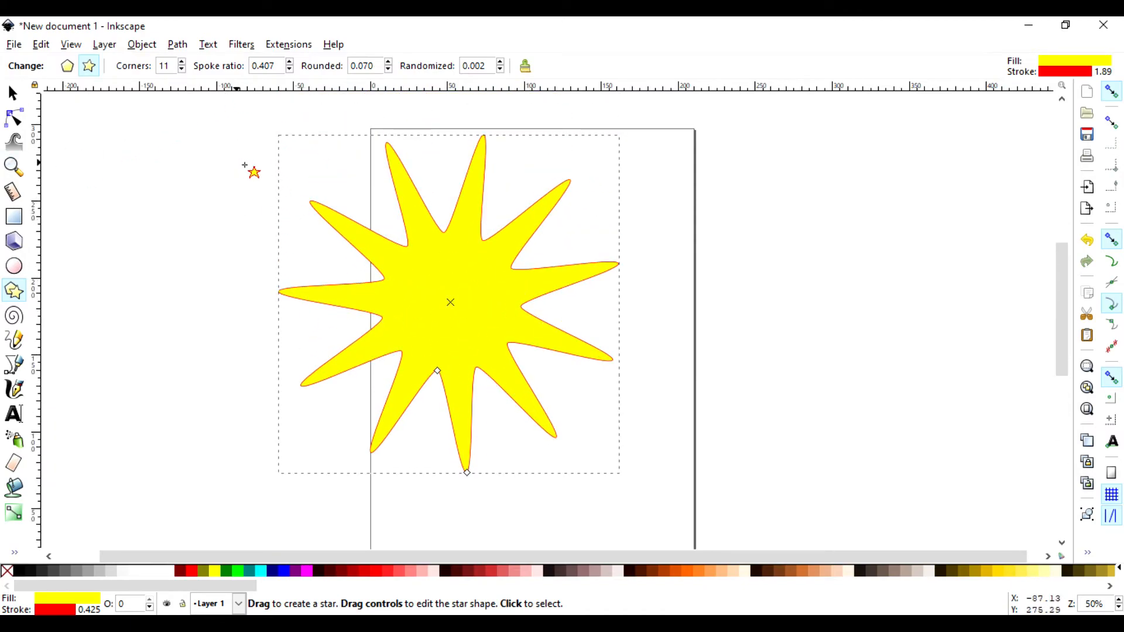
- Reduce the star's number of corners to 3
left_click(181, 69)
left_click(182, 70)
left_click(181, 69)
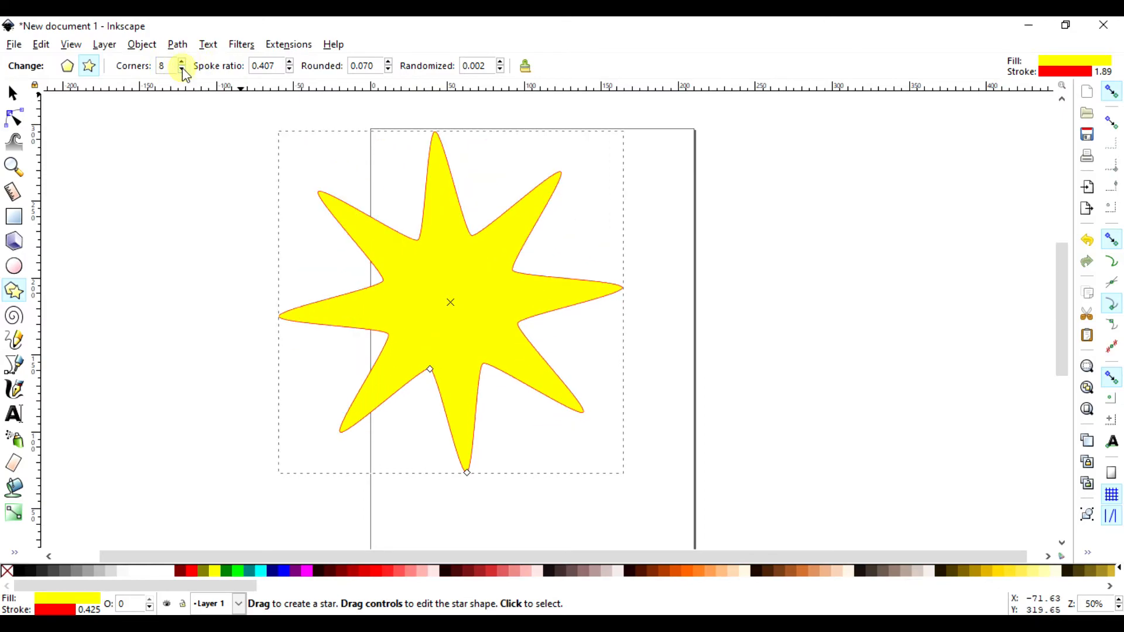
left_click(182, 69)
left_click(182, 69)
left_click(182, 69)
left_click(181, 69)
left_click(182, 69)
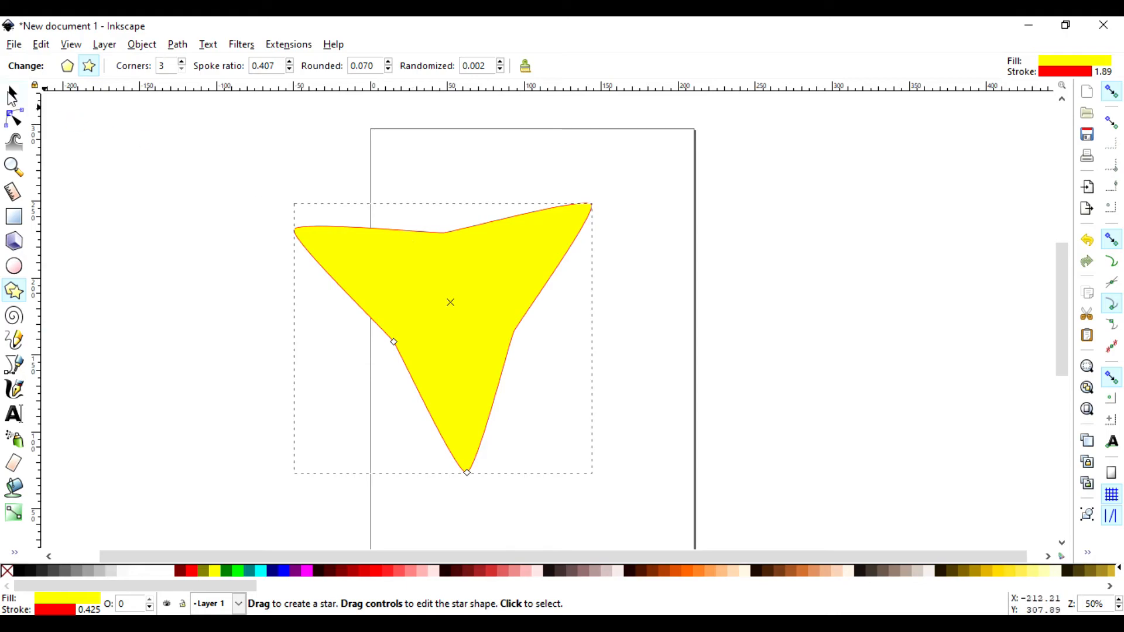
- Widen the base of the three-cornered star to a spoke ratio of about 0.618, and delete the star
key("s")
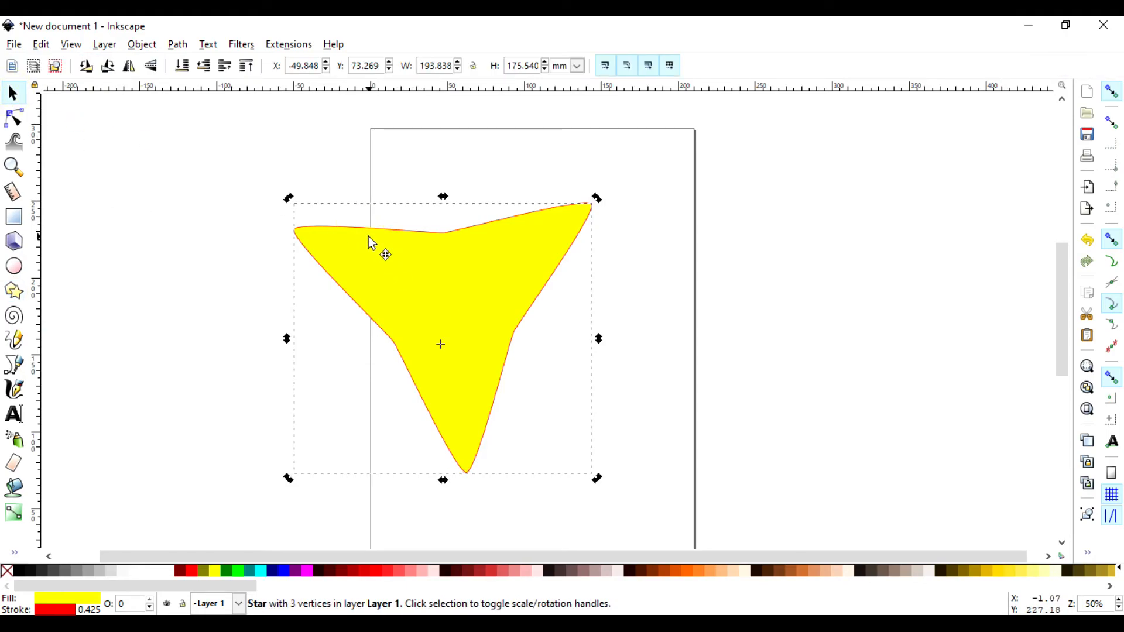
key("shift+F9")
left_click_drag(395, 343, 361, 358)
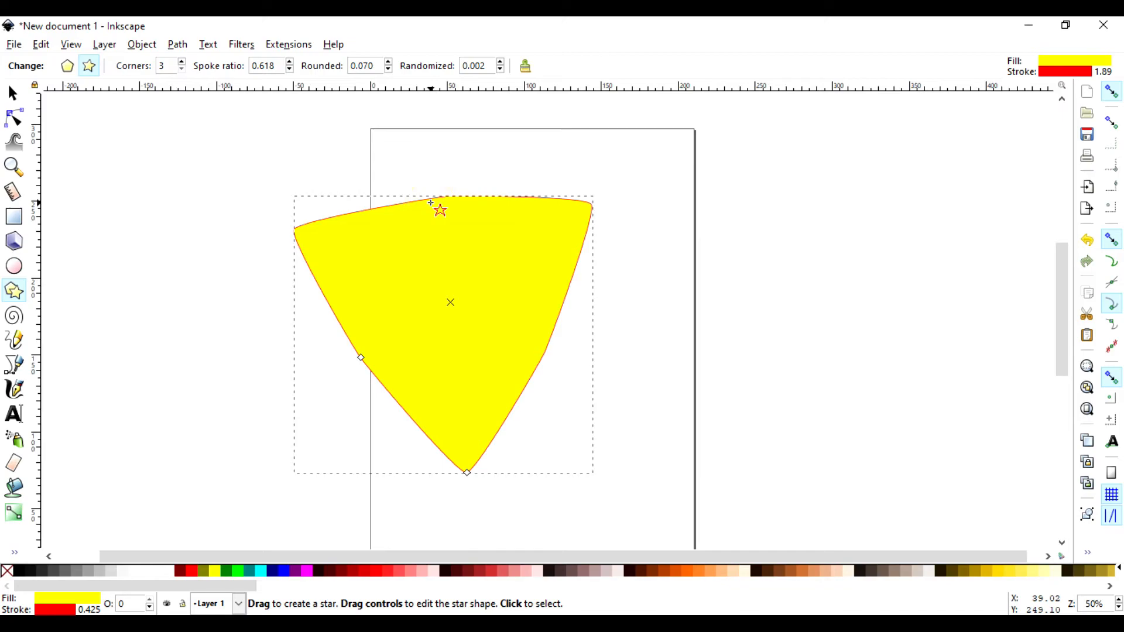
key("Delete")
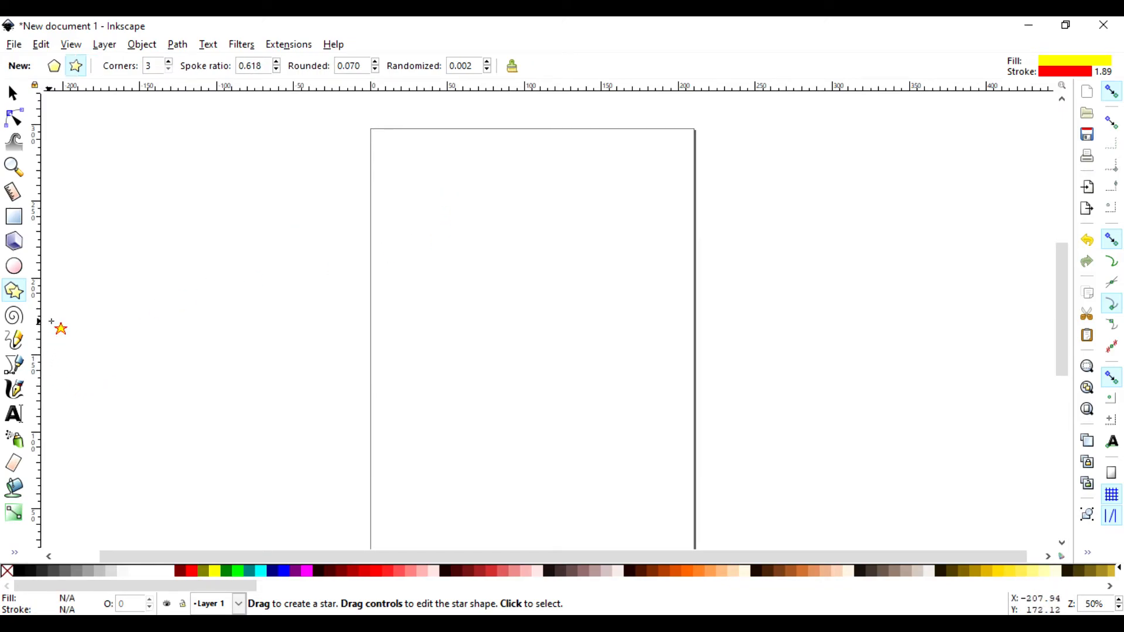
- Draw a 6.66-turn spiral on the page's upper part and reshape its ends to about 9.80 turns and 0.371 inner radius
left_click(14, 317)
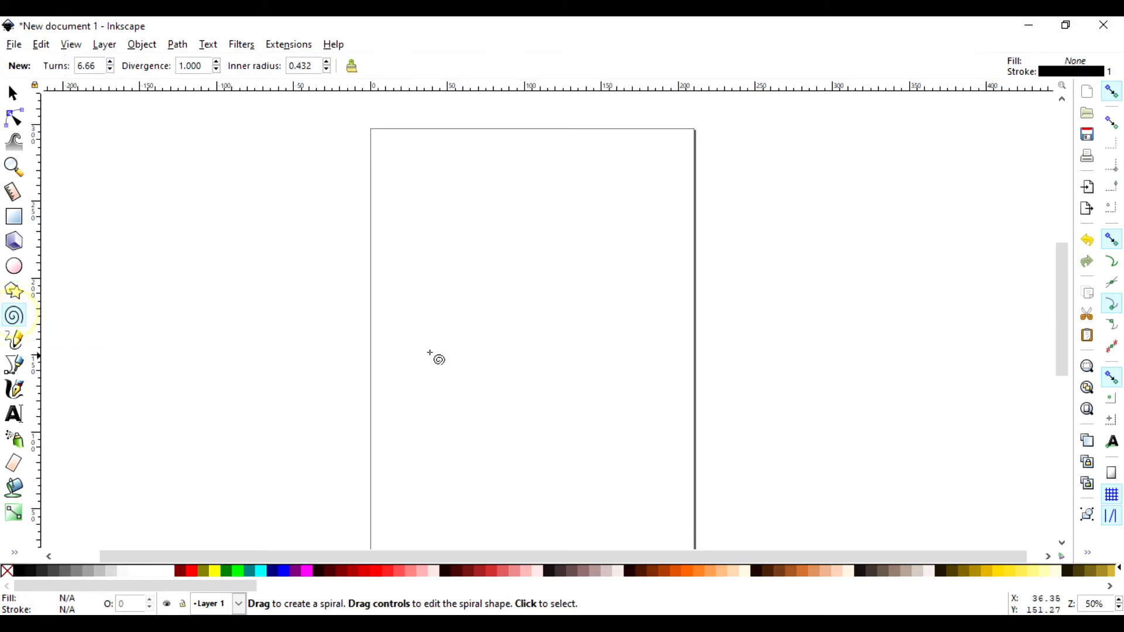
left_click_drag(493, 277, 494, 354)
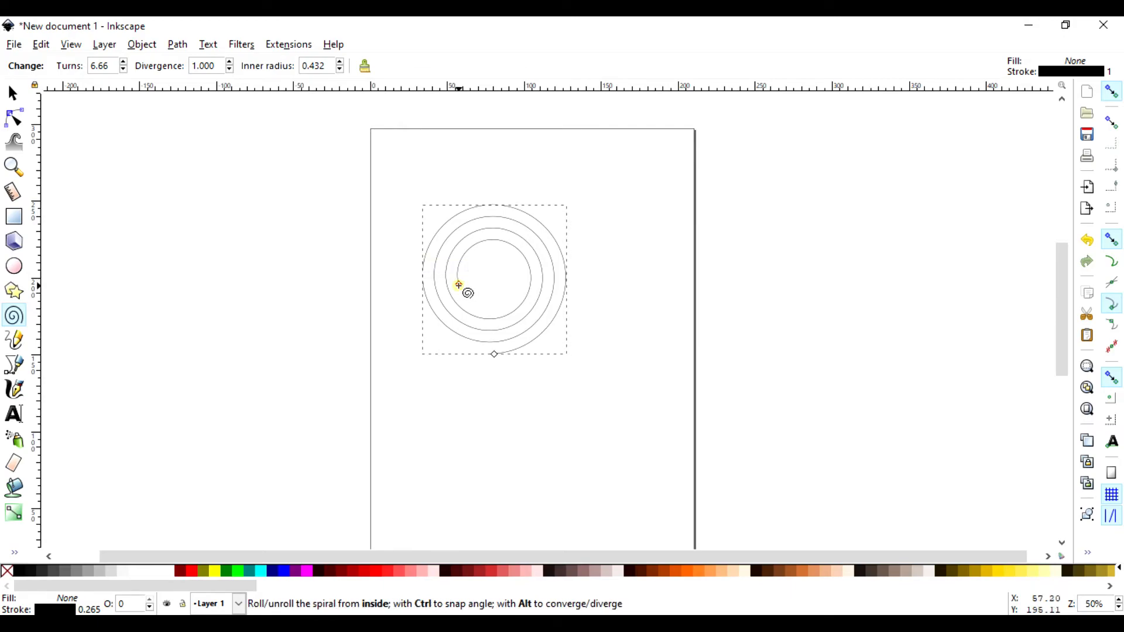
mouse_move(458, 285)
left_mouse_down()
mouse_move(493, 304)
mouse_move(499, 254)
mouse_move(509, 296)
mouse_move(482, 267)
mouse_move(505, 275)
mouse_move(497, 281)
mouse_move(510, 259)
mouse_move(430, 294)
mouse_move(530, 306)
mouse_move(507, 305)
mouse_move(494, 234)
mouse_move(505, 310)
mouse_move(480, 258)
mouse_move(469, 276)
left_mouse_up()
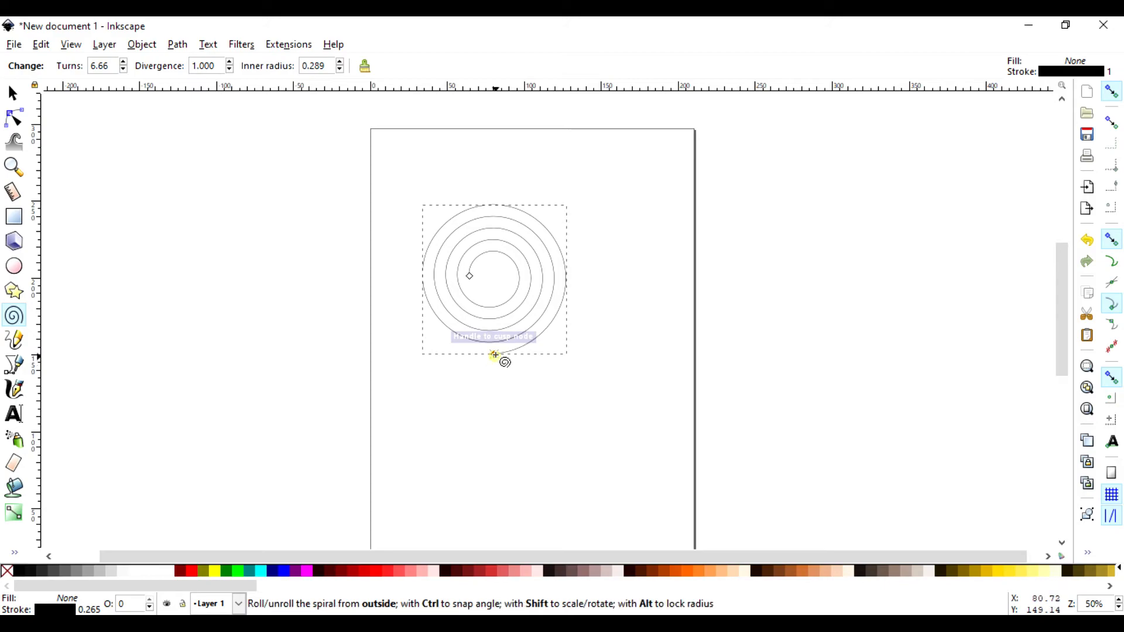
left_click_drag(495, 355, 404, 354)
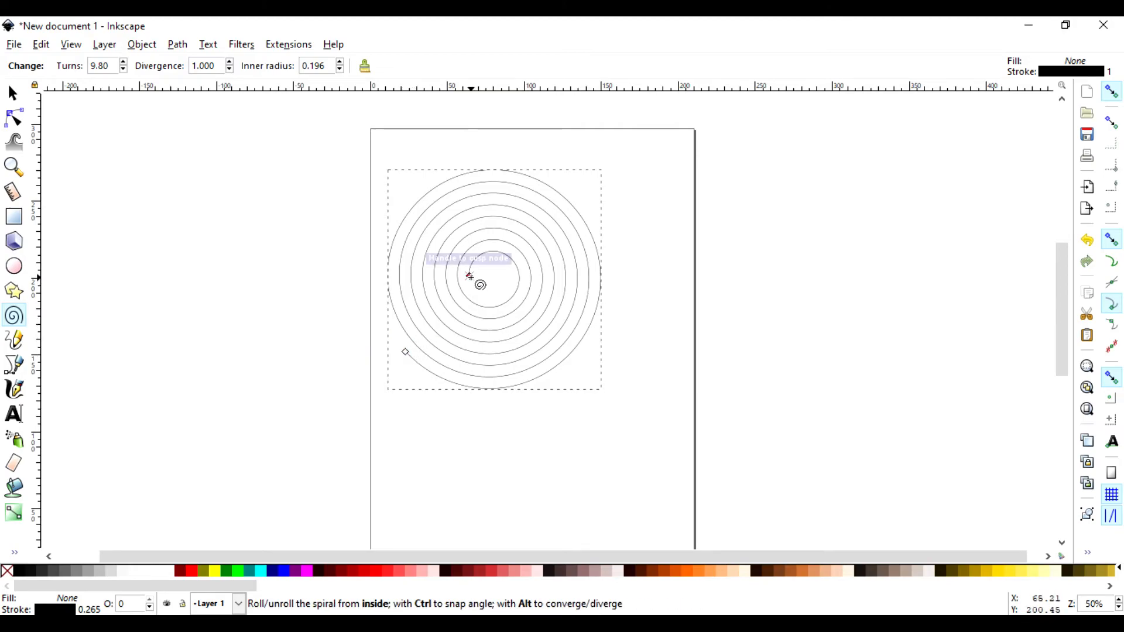
left_click_drag(469, 276, 484, 305)
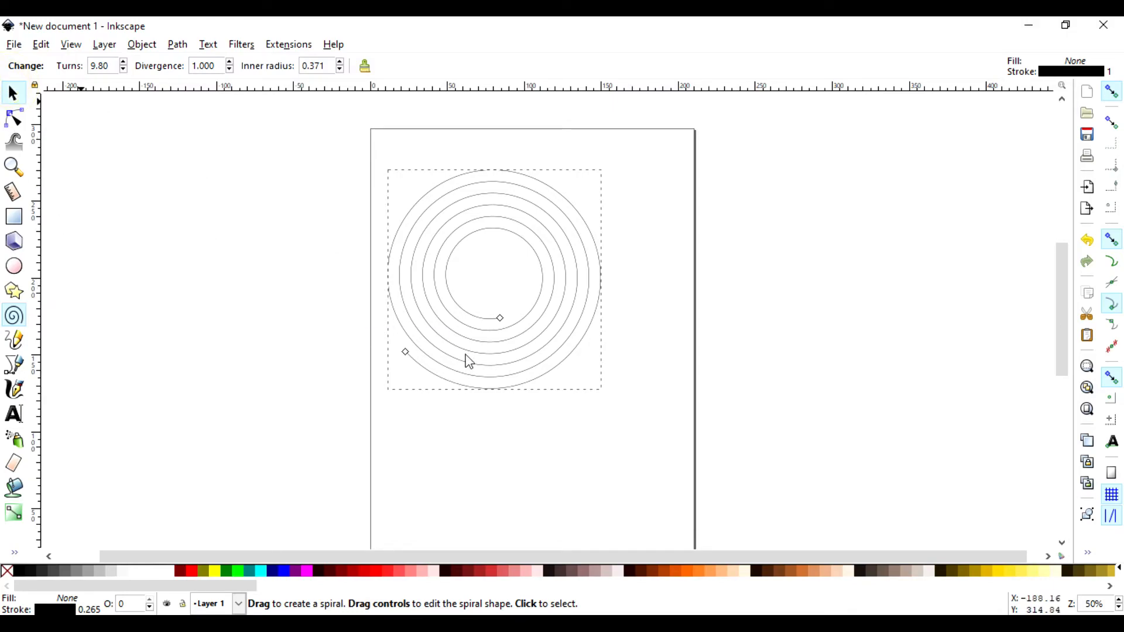
- Reopen the spiral for shape editing and set its turns to 10.40
key("s")
key("ctrl+shift+p")
left_click(737, 233)
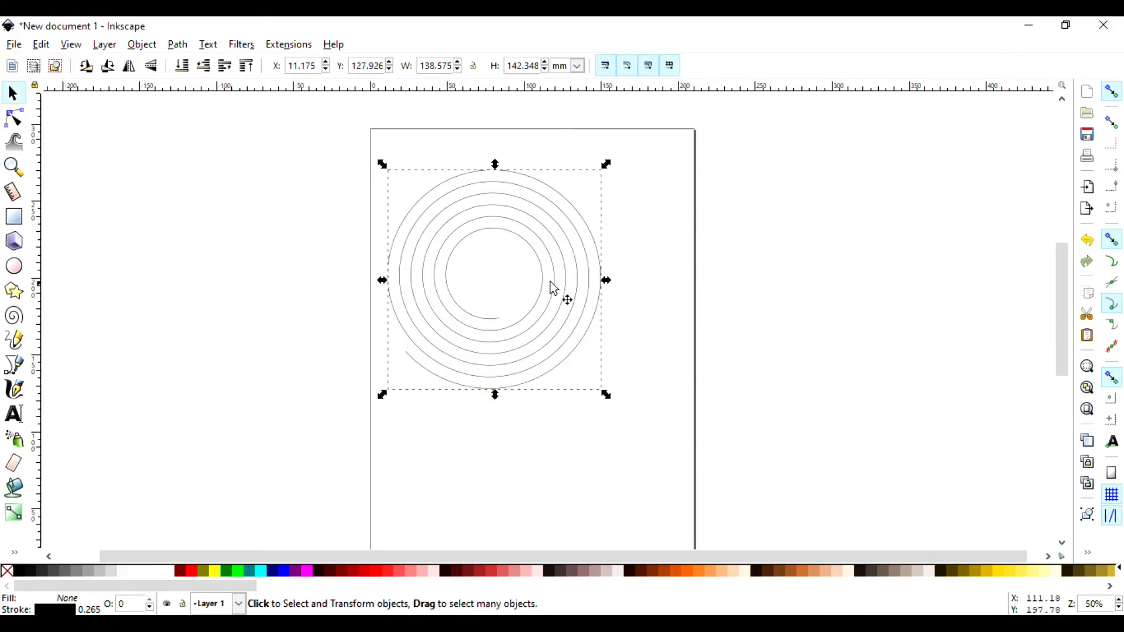
double_click(469, 322)
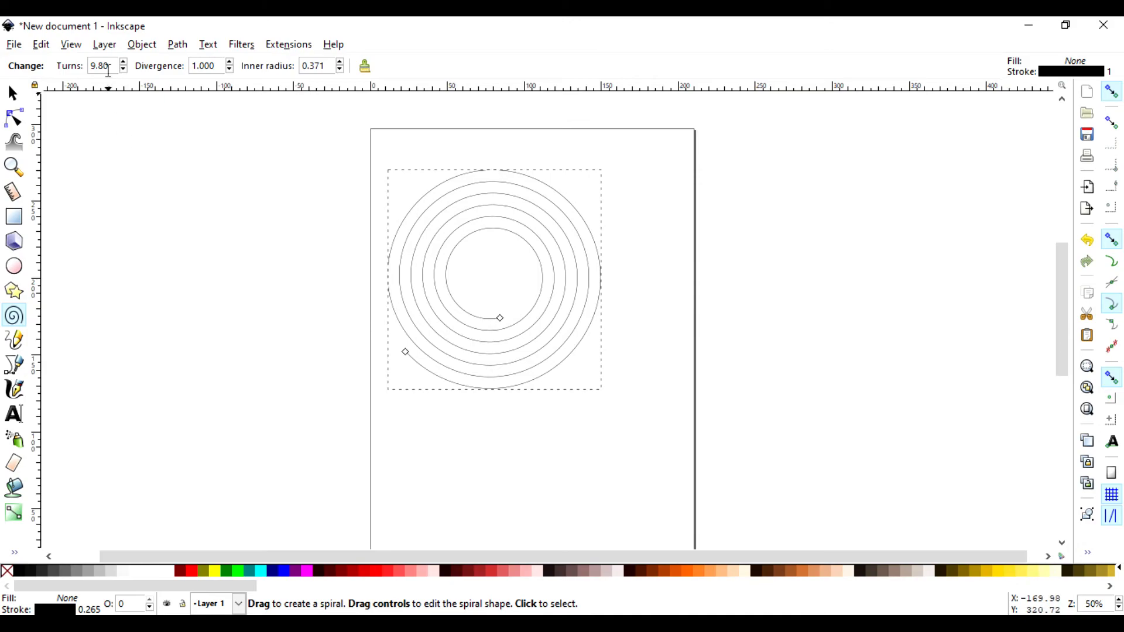
left_click(122, 62)
left_click(122, 62)
left_click(122, 62)
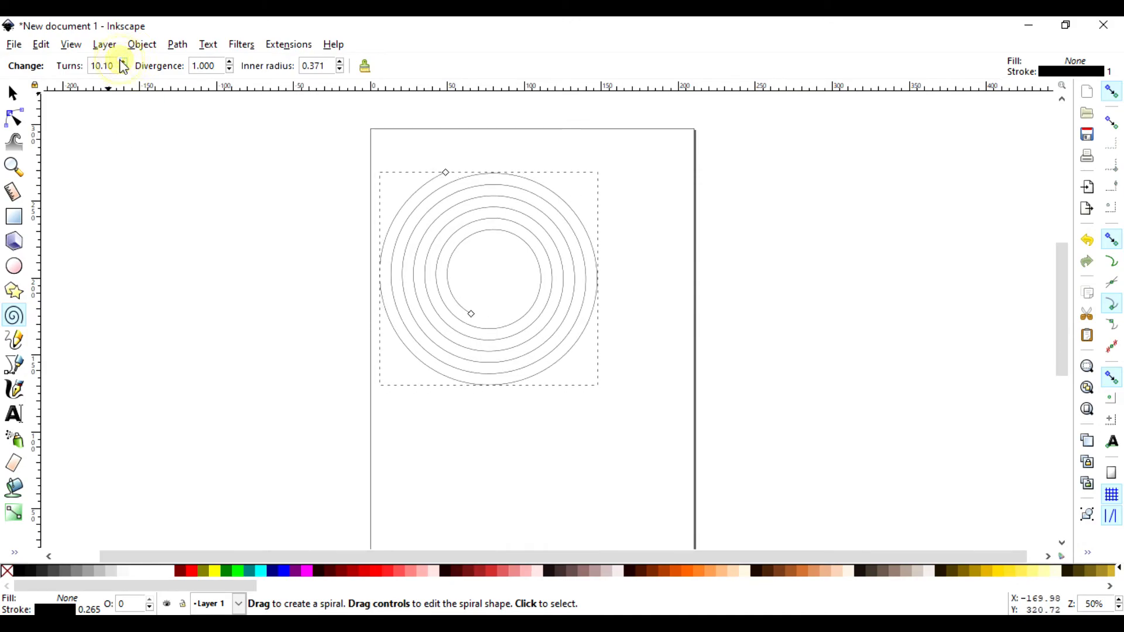
left_click(122, 62)
left_click(123, 62)
left_click(123, 62)
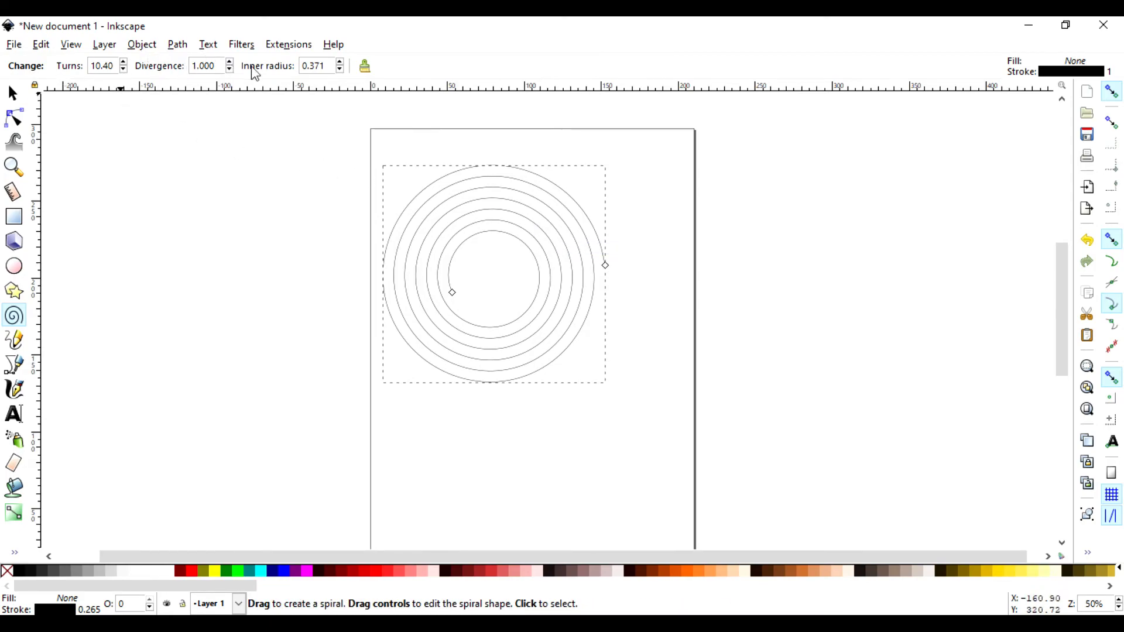
- Set the spiral's inner radius to 0.381
left_click(339, 62)
left_click(340, 62)
left_click(340, 69)
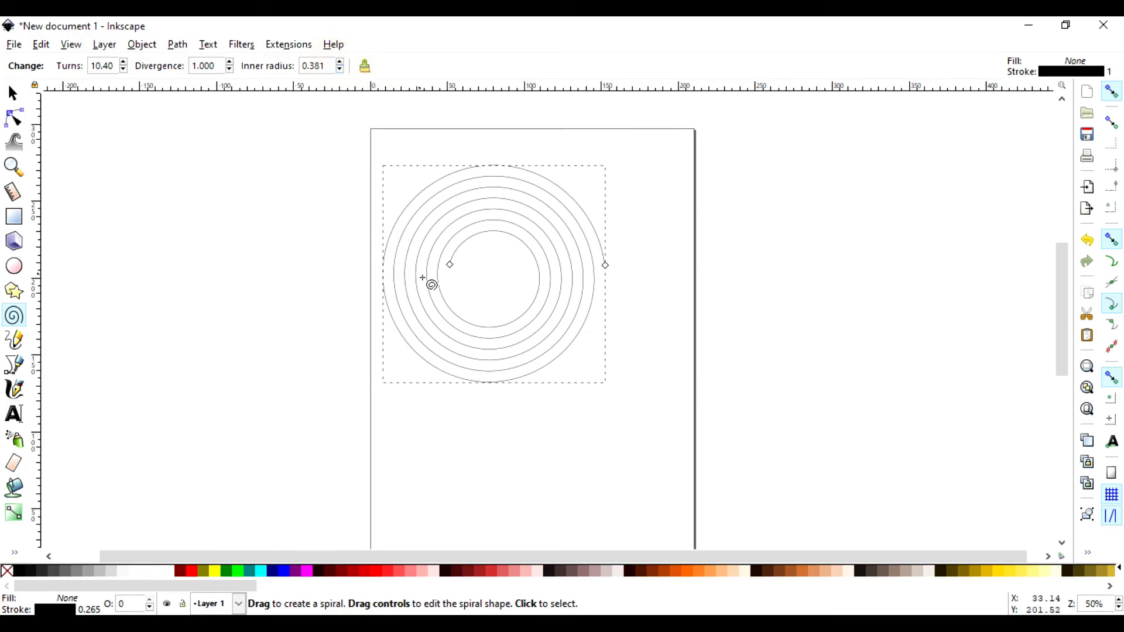
scroll(460, 341, "down", 3)
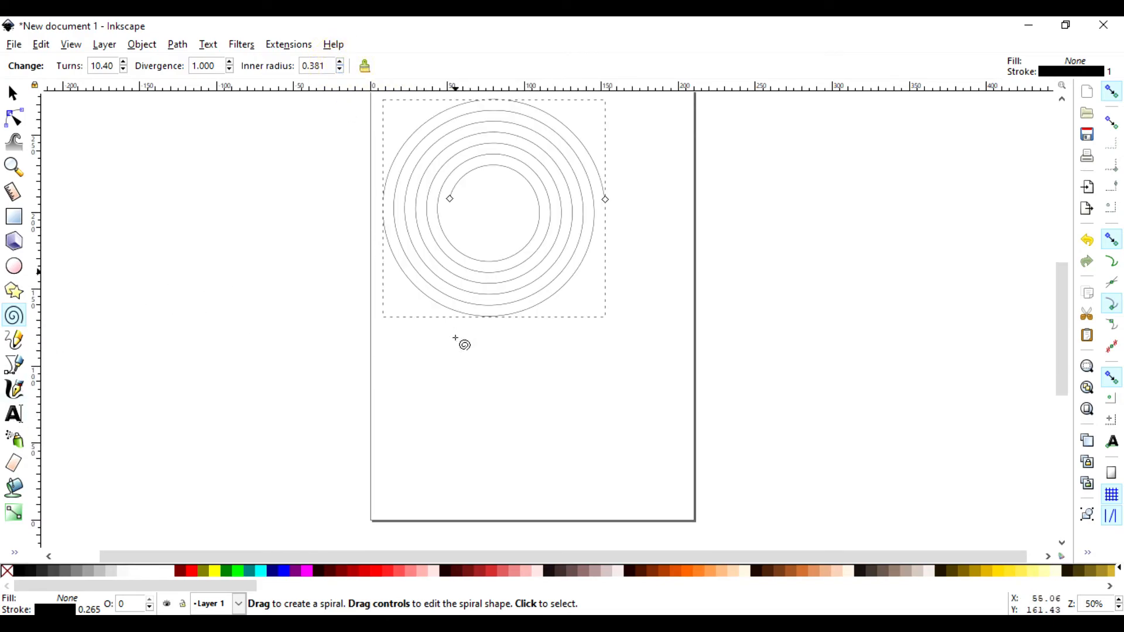
scroll(460, 341, "up", 6)
scroll(584, 324, "down", 3)
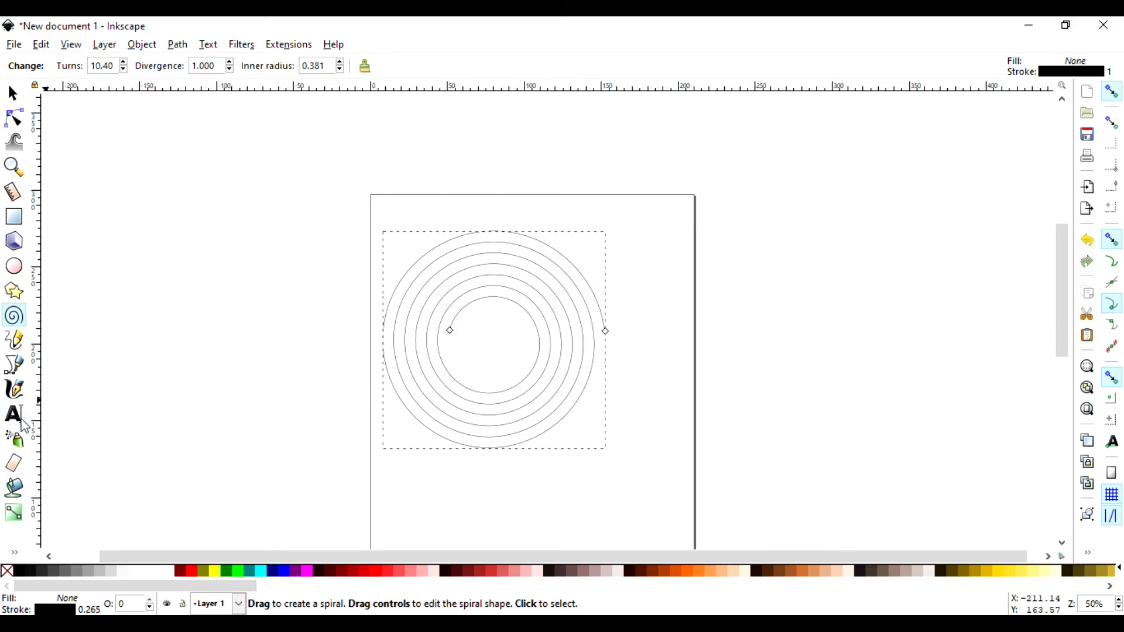
- Draw a yellow rectangle about 146 × 58 mm on the page below the spiral
left_click(14, 414)
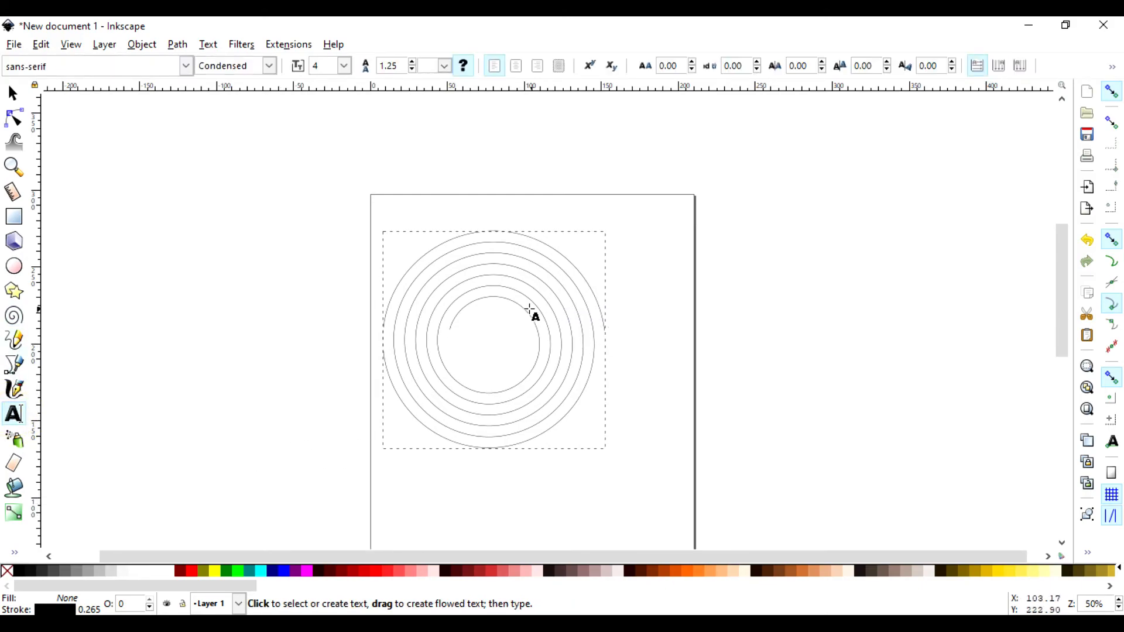
scroll(489, 497, "down", 4)
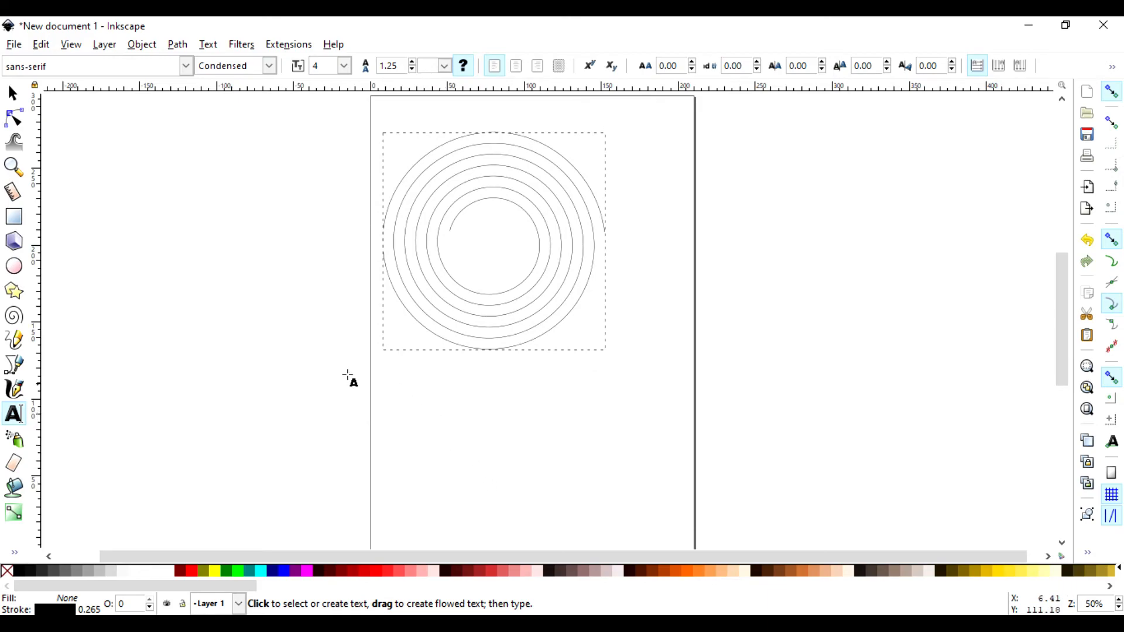
left_click(14, 219)
left_click_drag(407, 420, 632, 508)
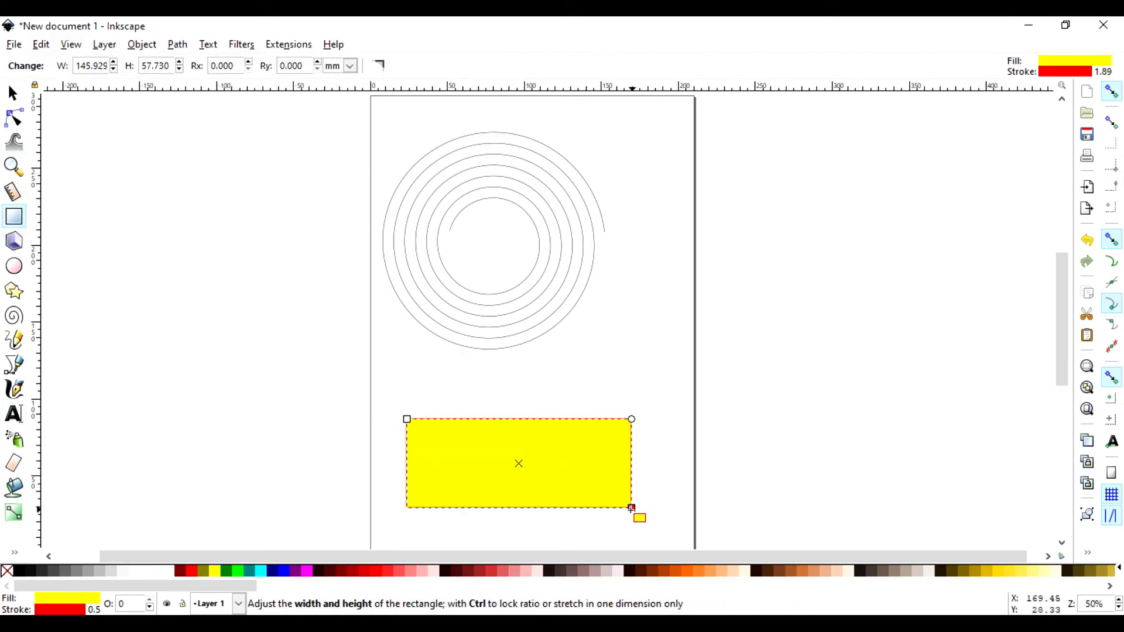
- Add the text "hello world" in Arial inside the yellow rectangle and select it as an object
left_click(15, 415)
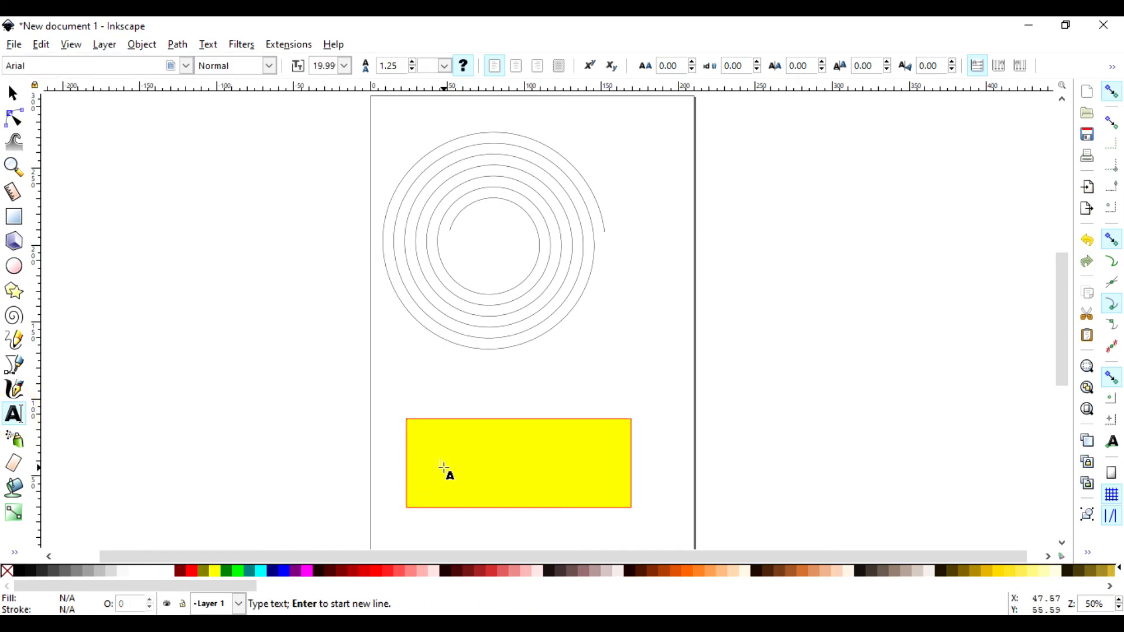
type("Te")
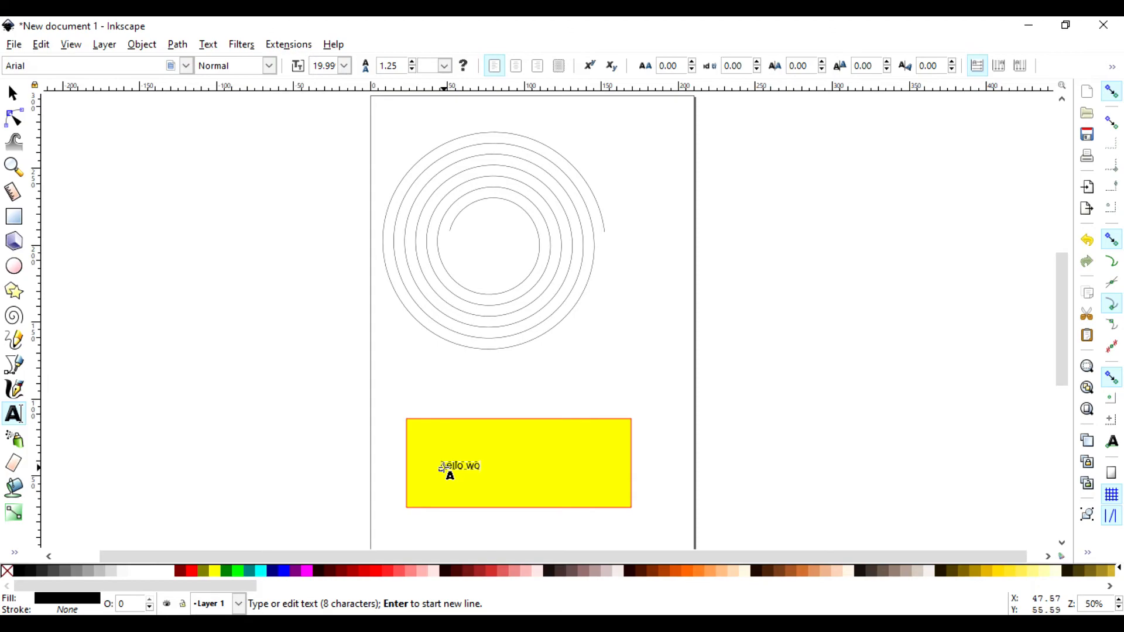
type("rld")
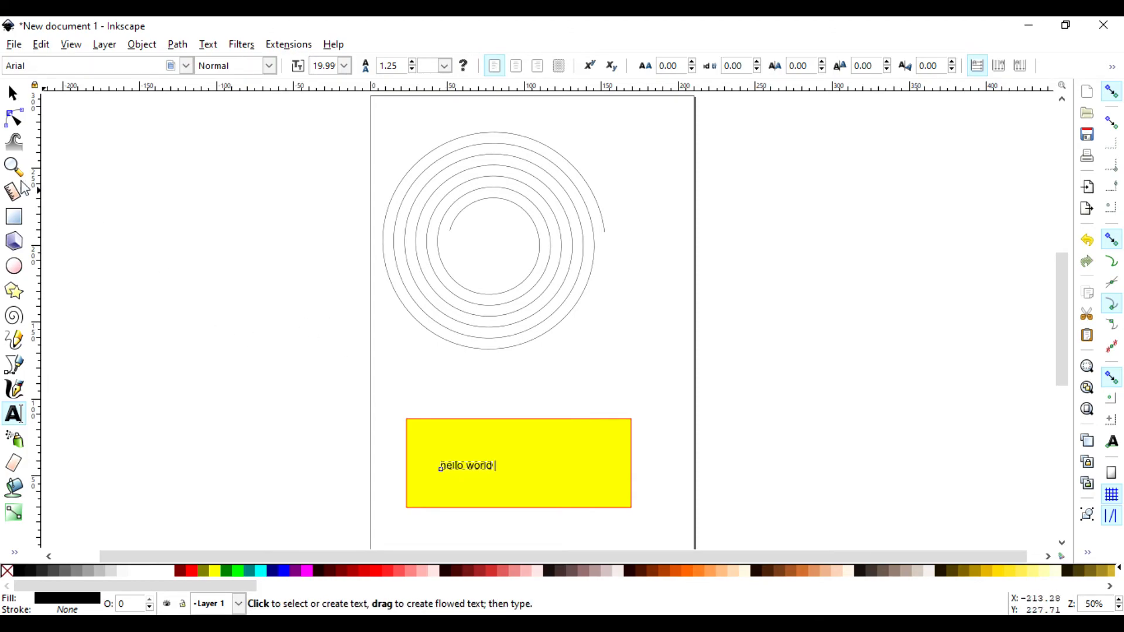
left_click(12, 93)
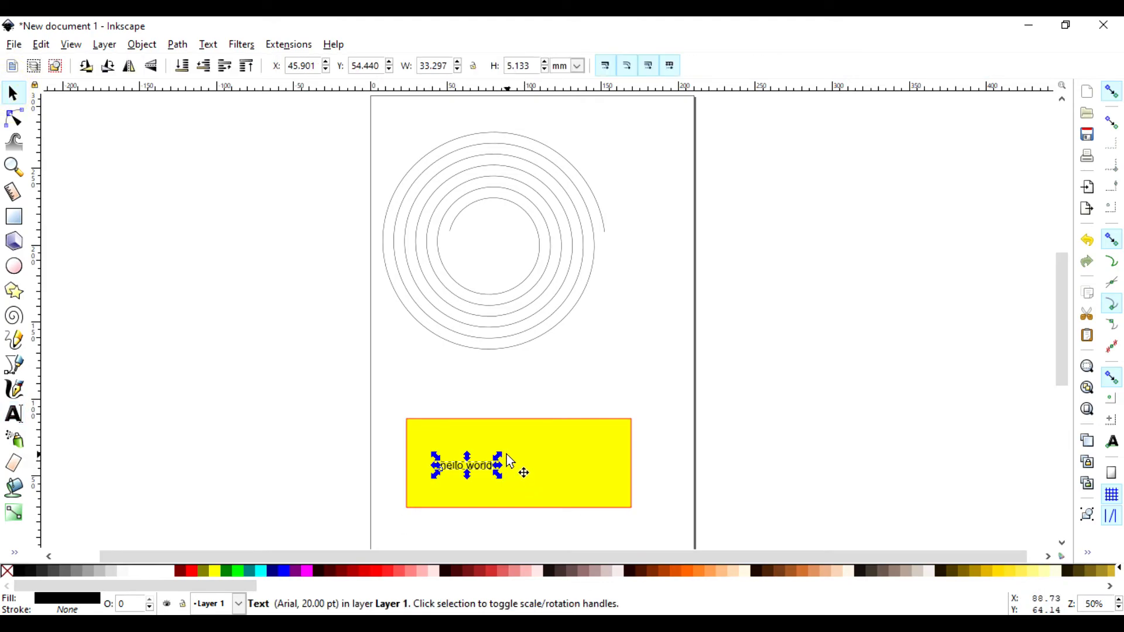
- Enlarge the "hello world" text to about 95 × 18 mm and fill it with red
left_click_drag(508, 455, 595, 434)
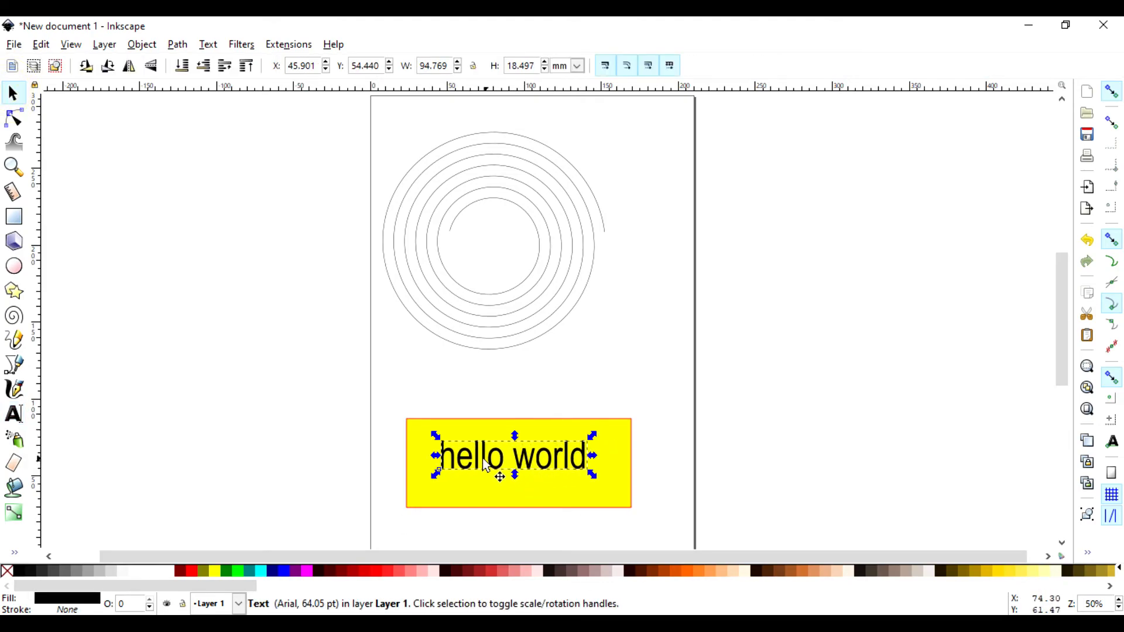
left_click(192, 571)
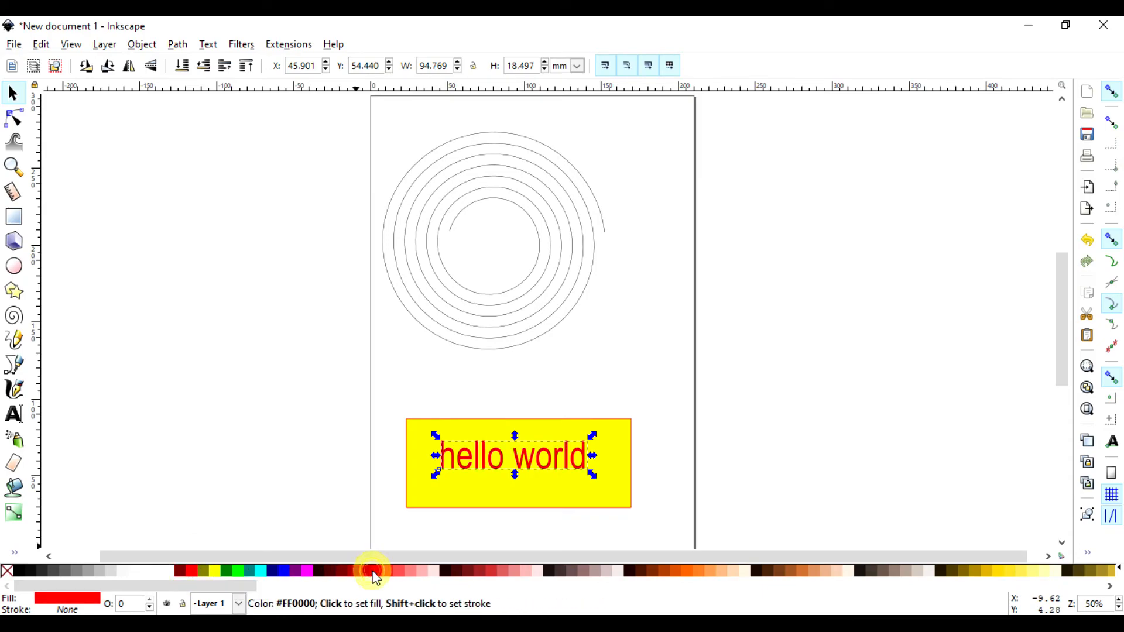
- Try pale pink and white fills on the "hello world" text, ending with red again
left_click(433, 573)
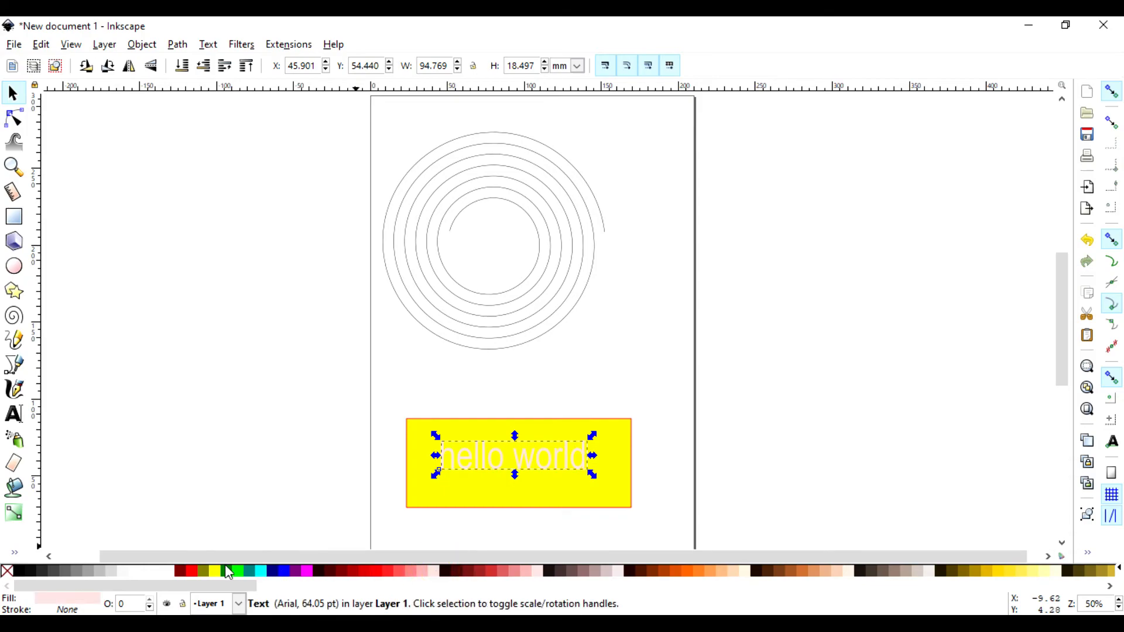
left_click(161, 572)
left_click(607, 473)
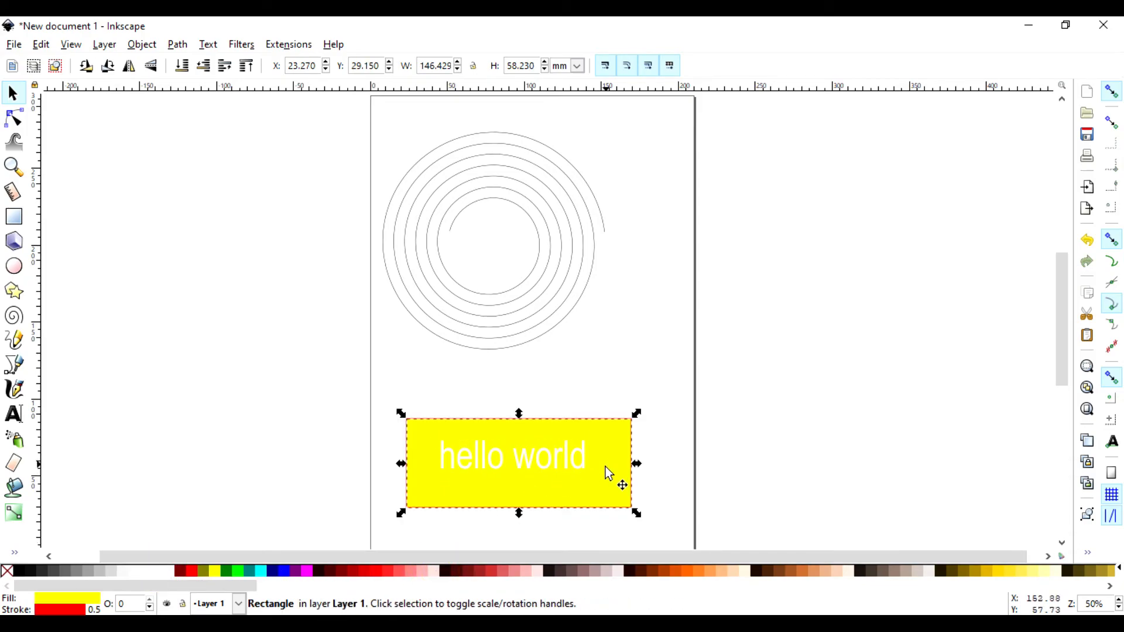
left_click(532, 465)
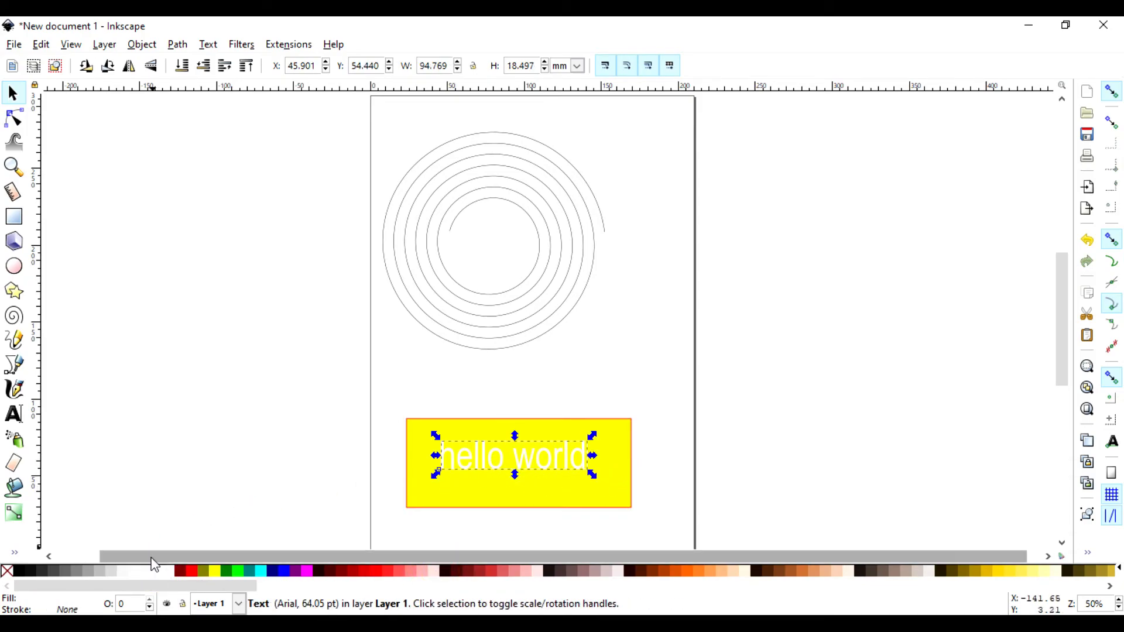
left_click(194, 572)
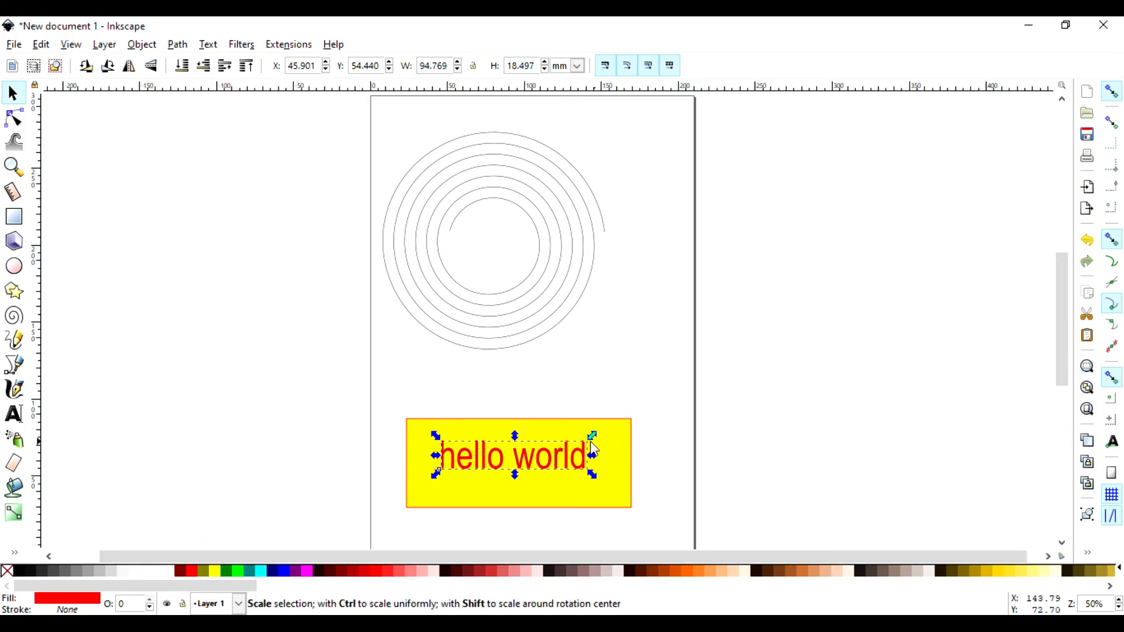
- Move the red text onto the lower part of the spiral and shift the spiral toward the middle of the page
left_click_drag(568, 444, 584, 307)
left_click(565, 303)
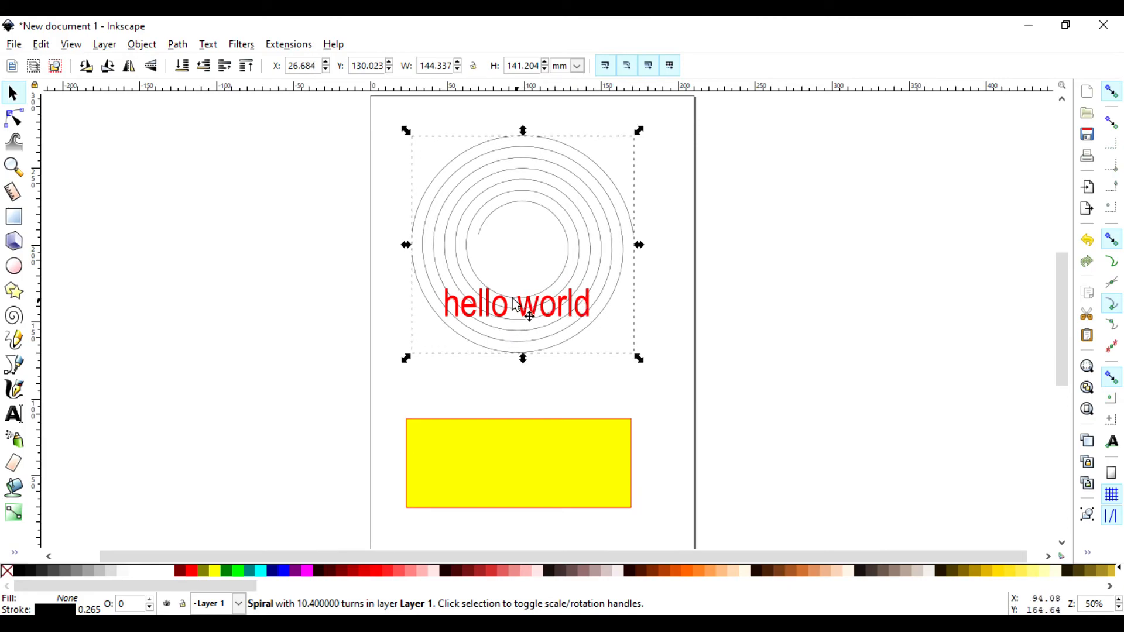
left_click(208, 45)
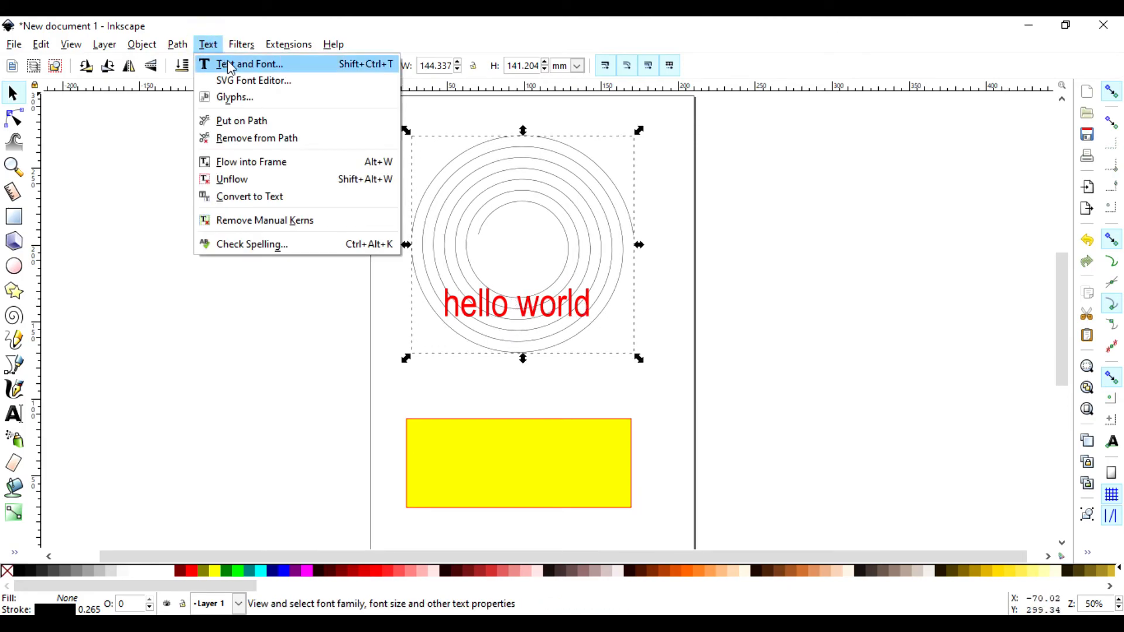
key("Escape")
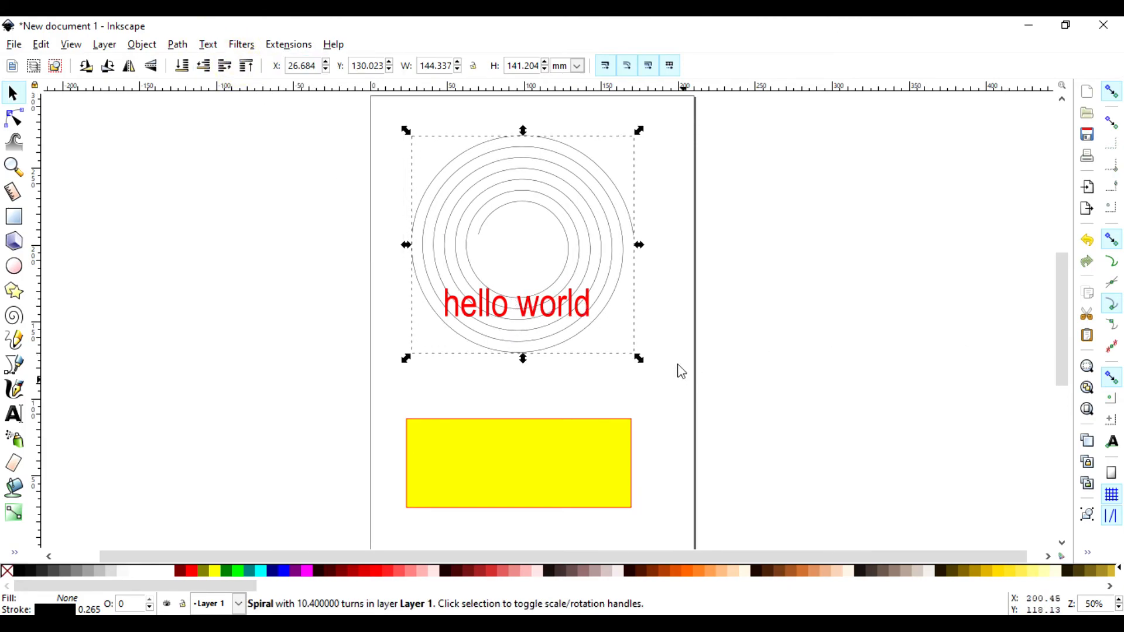
- Clear the page by deleting the yellow rectangle, the "hello world" text and the spiral
left_click(504, 458)
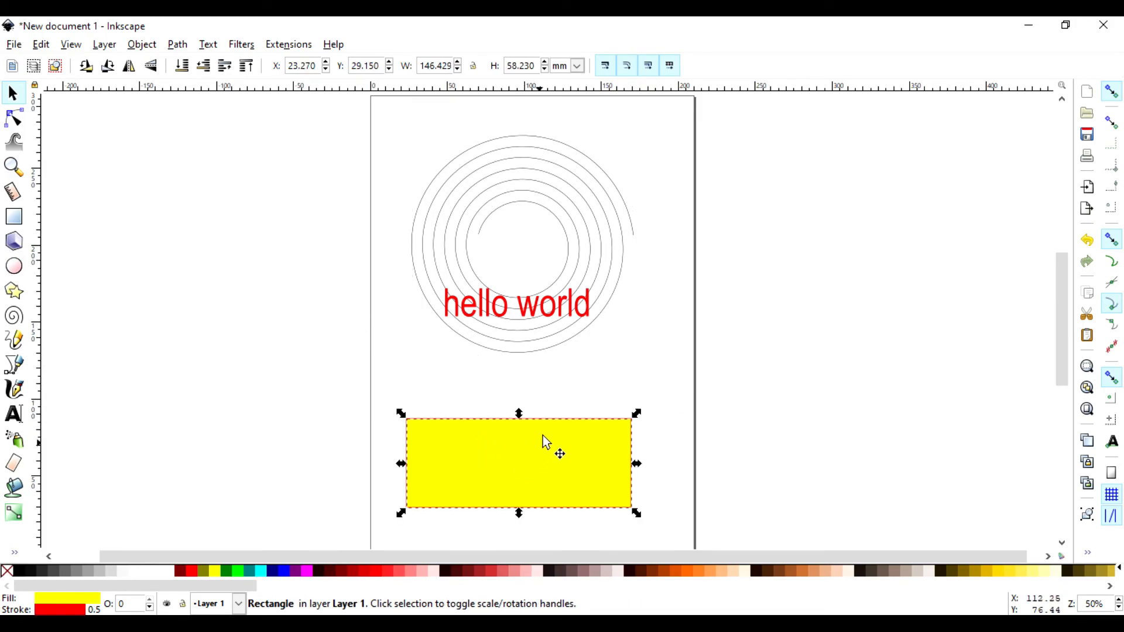
key("Delete")
key("shift+ctrl+t")
left_click(521, 307)
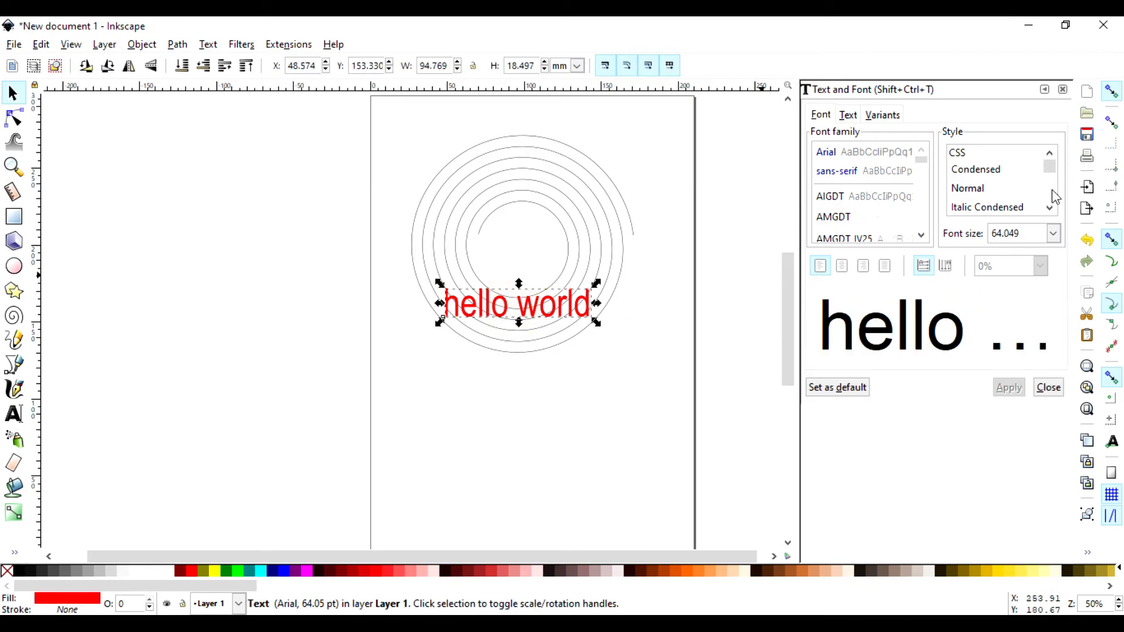
left_click(1063, 89)
key("Delete")
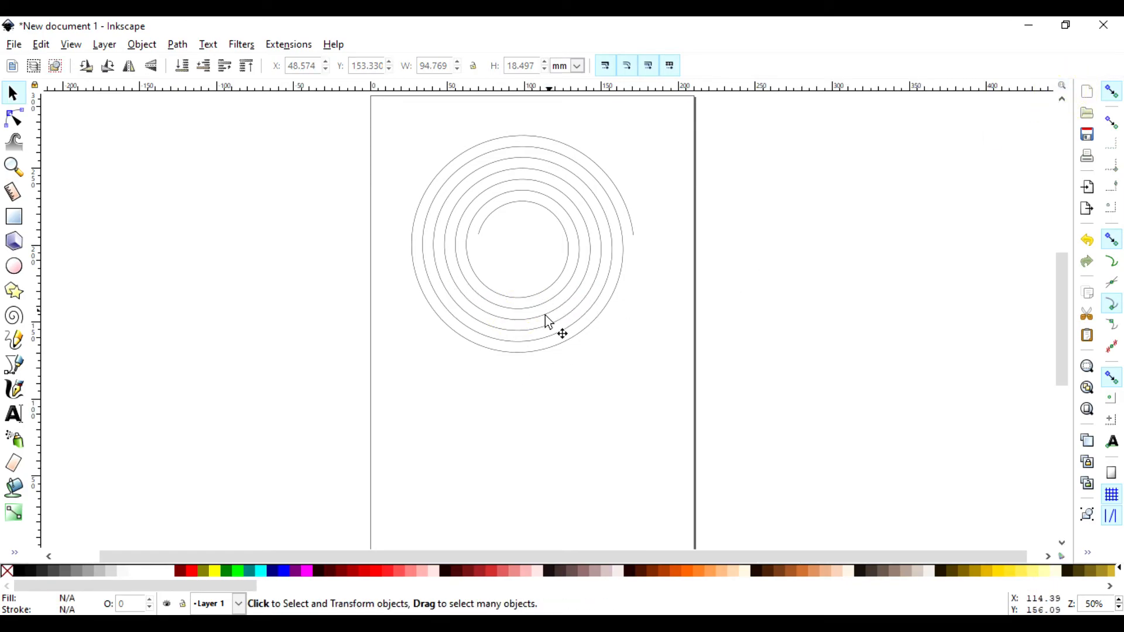
left_click(542, 350)
key("Delete")
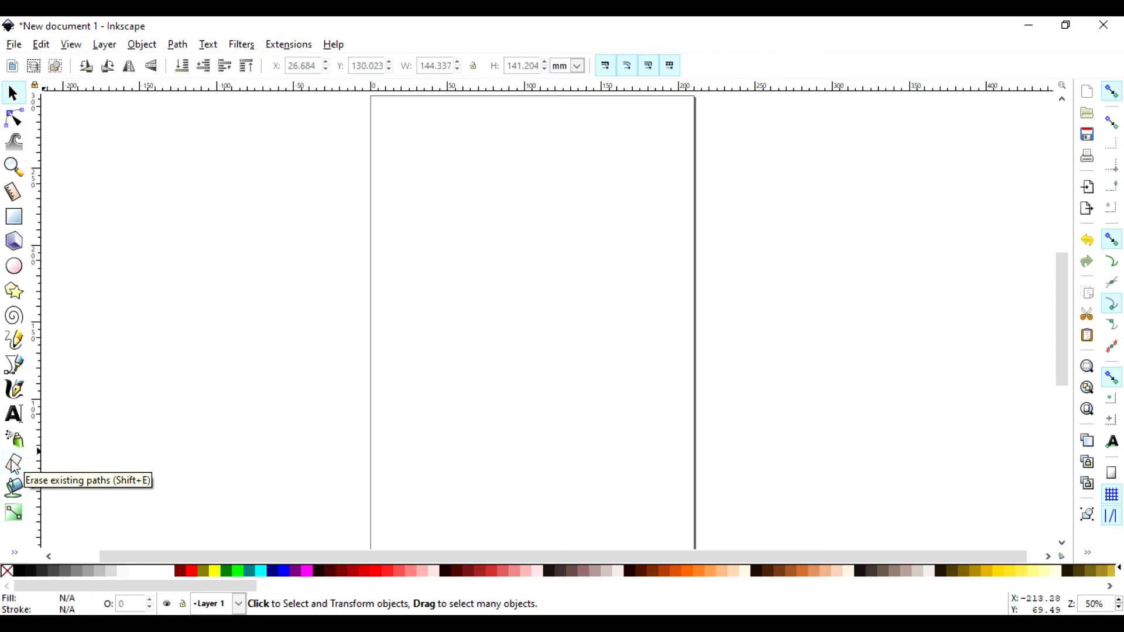
- Draw a red rectangle about 134 × 62 mm across the middle of the page and deselect it
left_click(14, 217)
left_click_drag(431, 249, 637, 344)
left_click(500, 456)
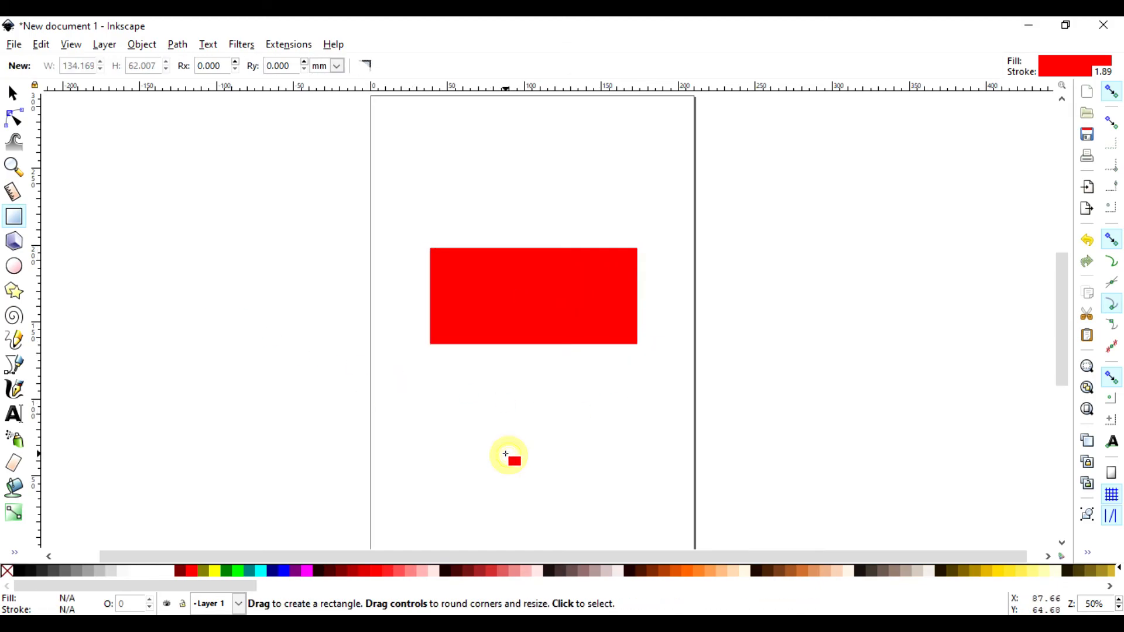
- Draw a red three-cornered star about 82 × 81 mm and move it clear below the rectangle
left_click(15, 291)
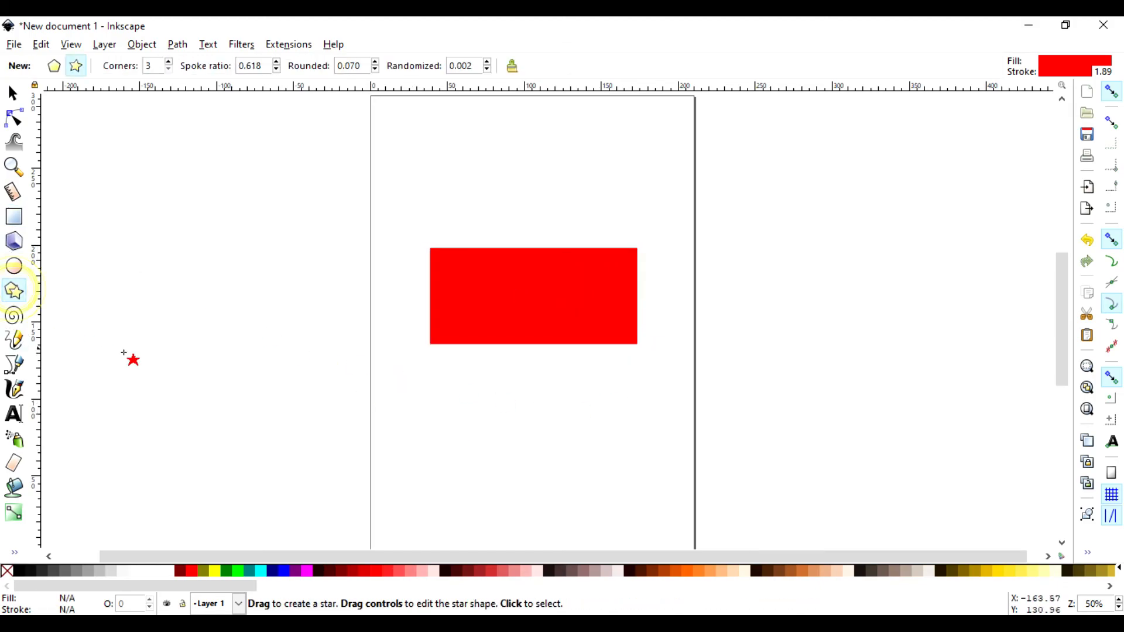
left_click_drag(467, 401, 537, 421)
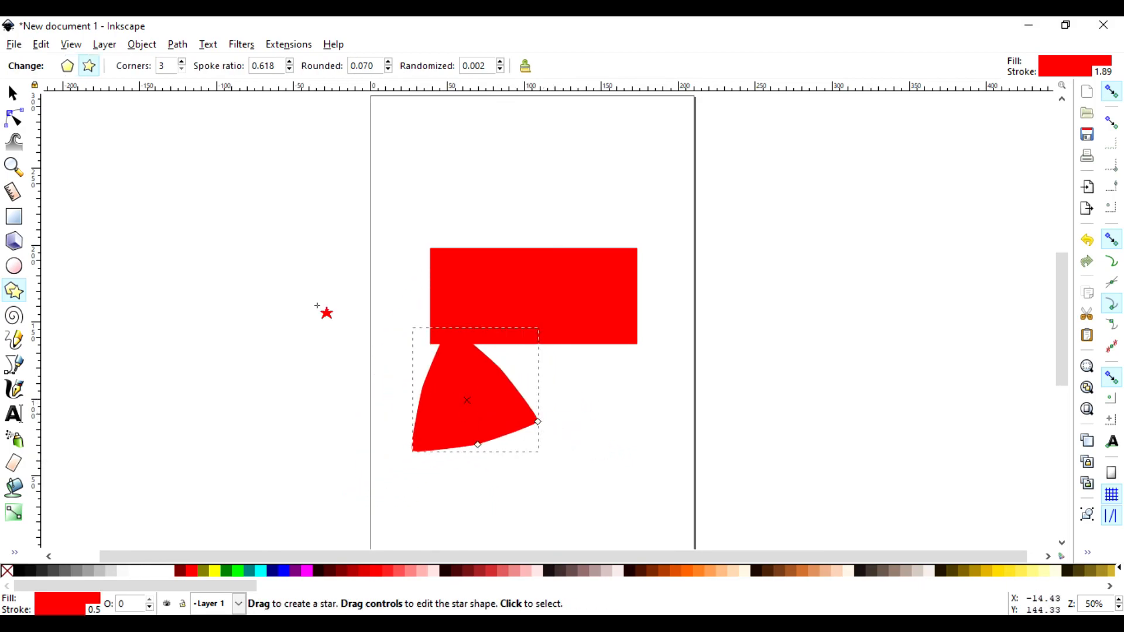
left_click(13, 94)
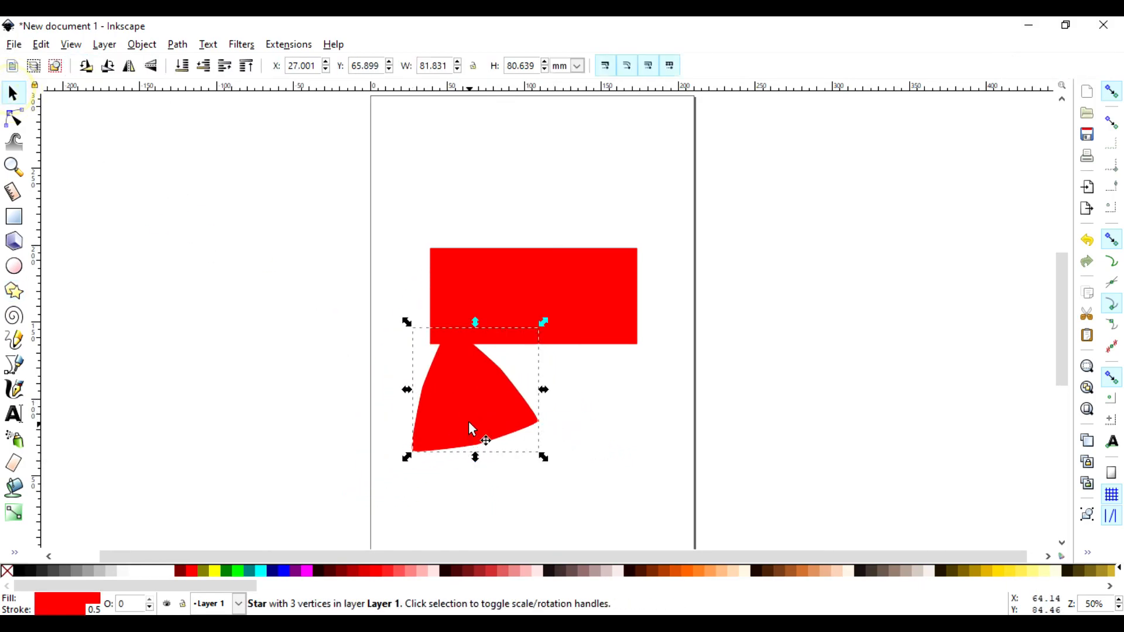
left_click_drag(476, 405, 544, 459)
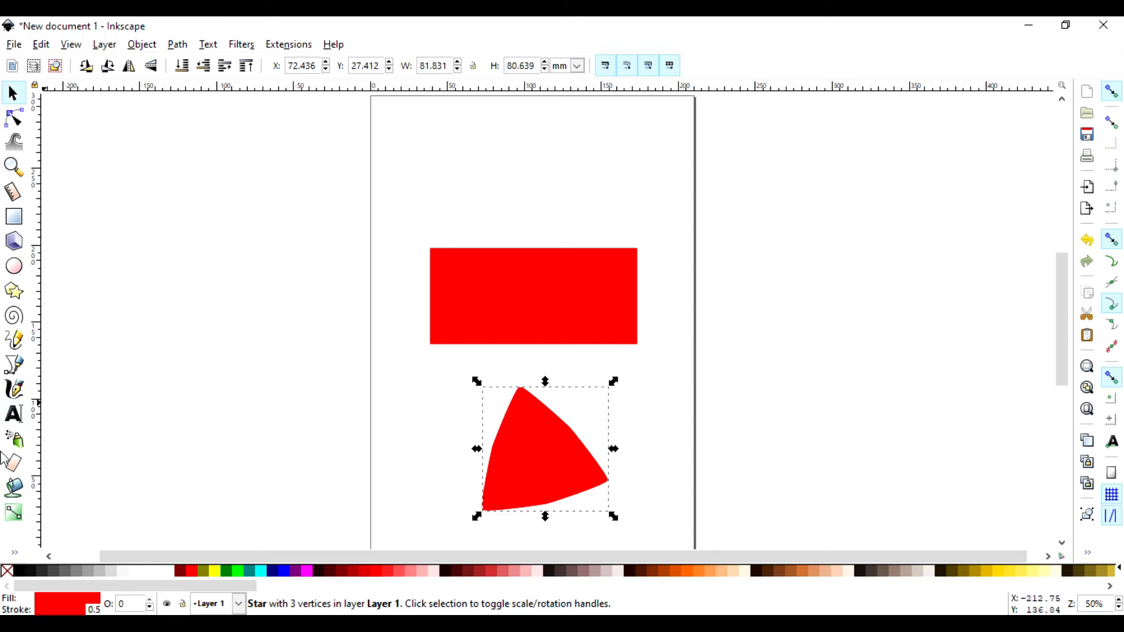
- Cut two roughly horizontal strokes through the three-cornered star with the Eraser at width 10
left_click(14, 463)
mouse_move(453, 429)
left_mouse_down()
mouse_move(568, 440)
mouse_move(617, 421)
left_mouse_up()
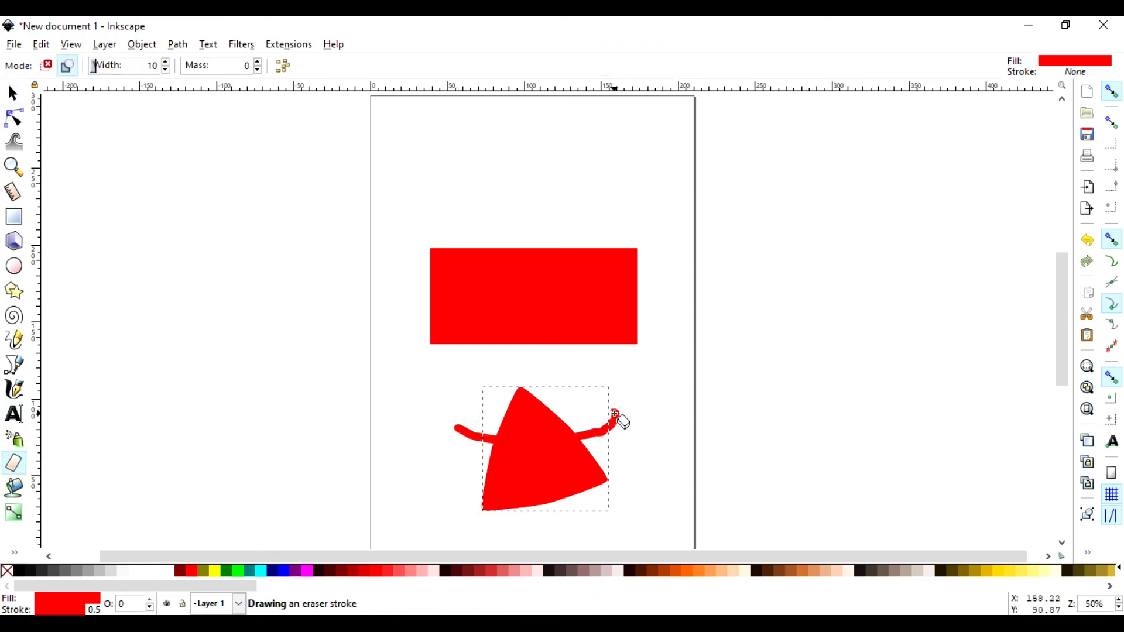
left_click_drag(573, 382, 484, 427)
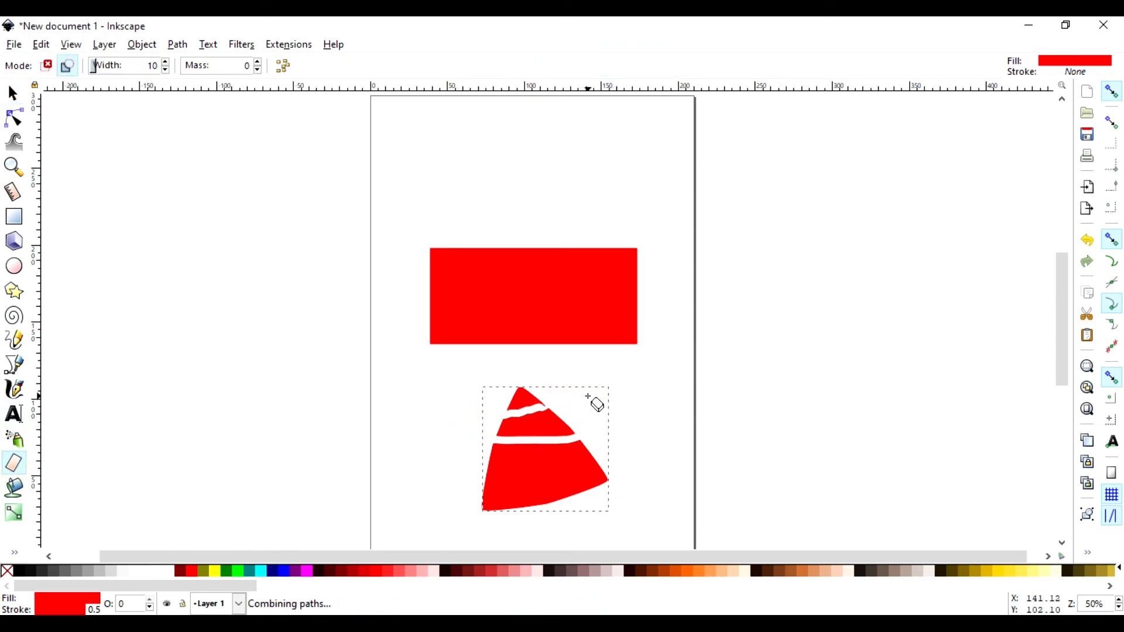
- Draw another red star in the upper right of the page and set its corners to 9, making it about 55 × 56 mm
left_click(14, 293)
left_click_drag(633, 158, 627, 201)
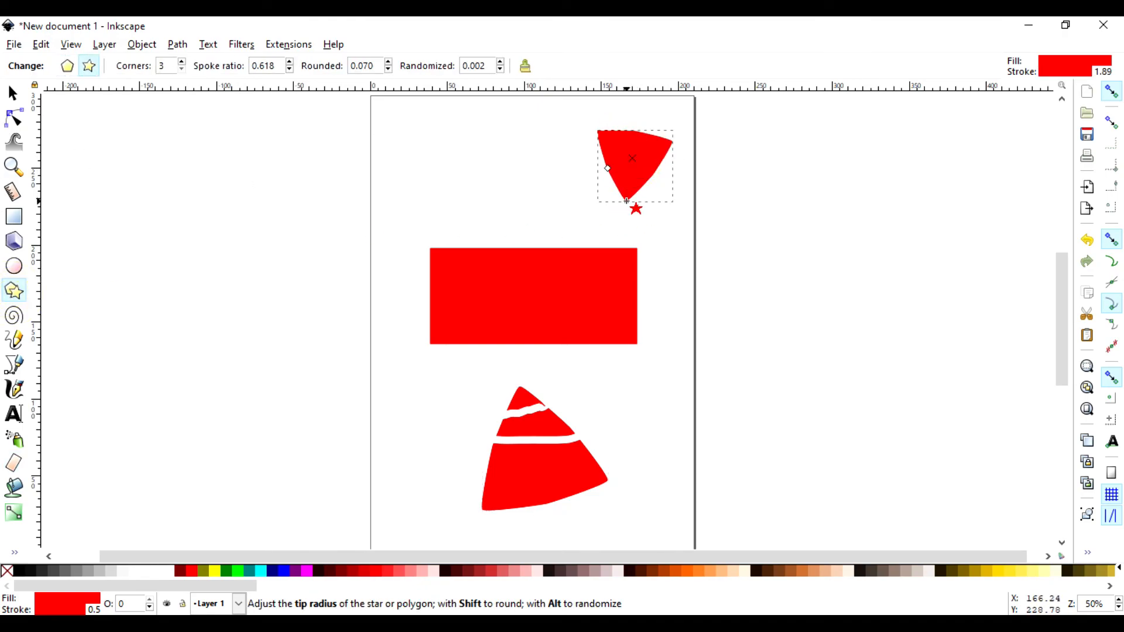
left_click(182, 61)
left_click(182, 62)
left_click(182, 62)
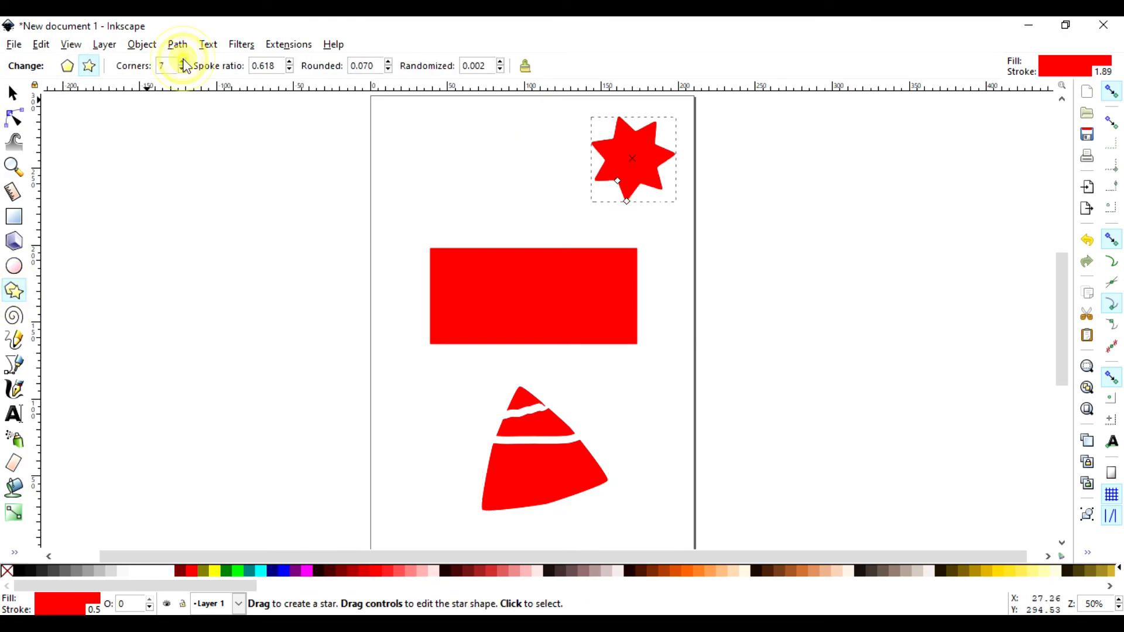
left_click(182, 62)
left_click(182, 61)
left_click(182, 61)
scroll(619, 170, "up", 5)
scroll(619, 170, "down", 6)
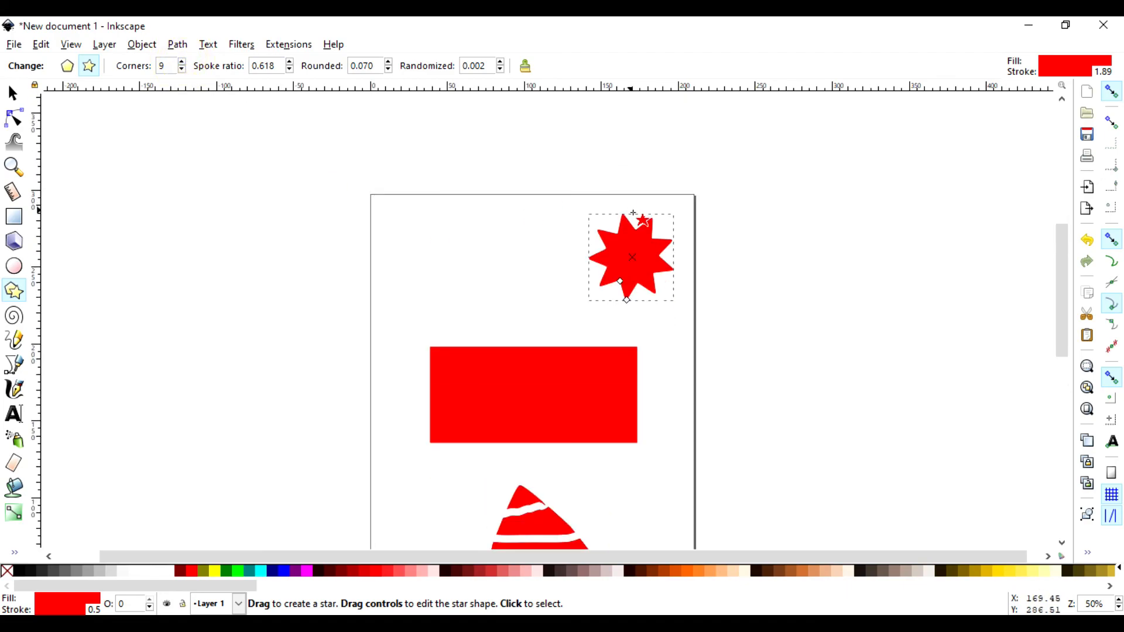
scroll(672, 269, "up", 2)
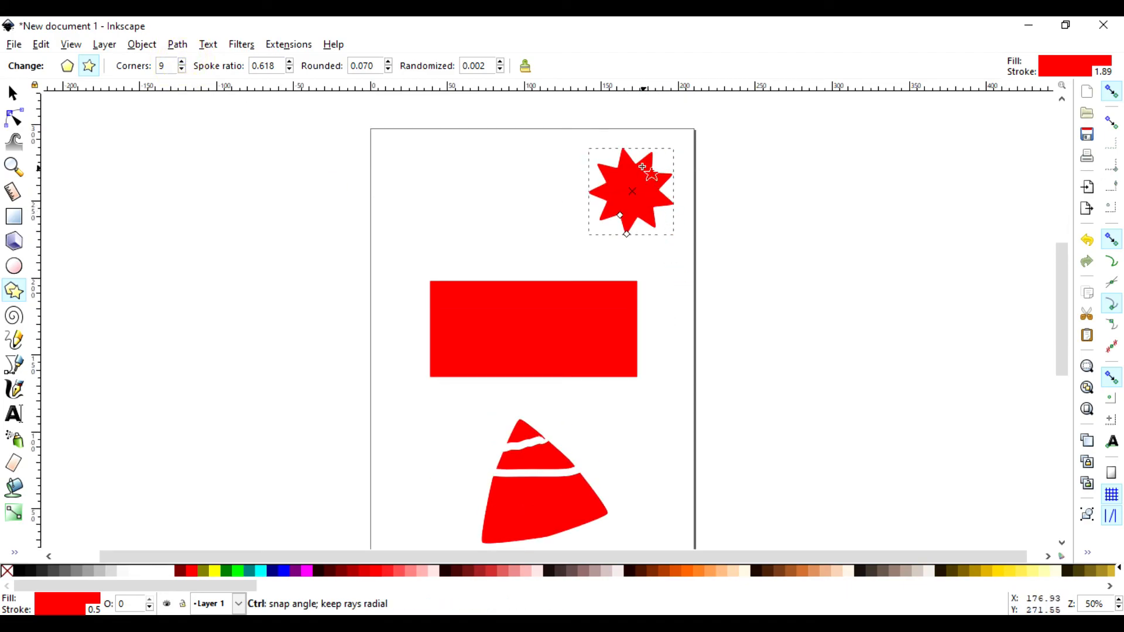
scroll(643, 167, "up", 2, "ctrl")
left_click(689, 206)
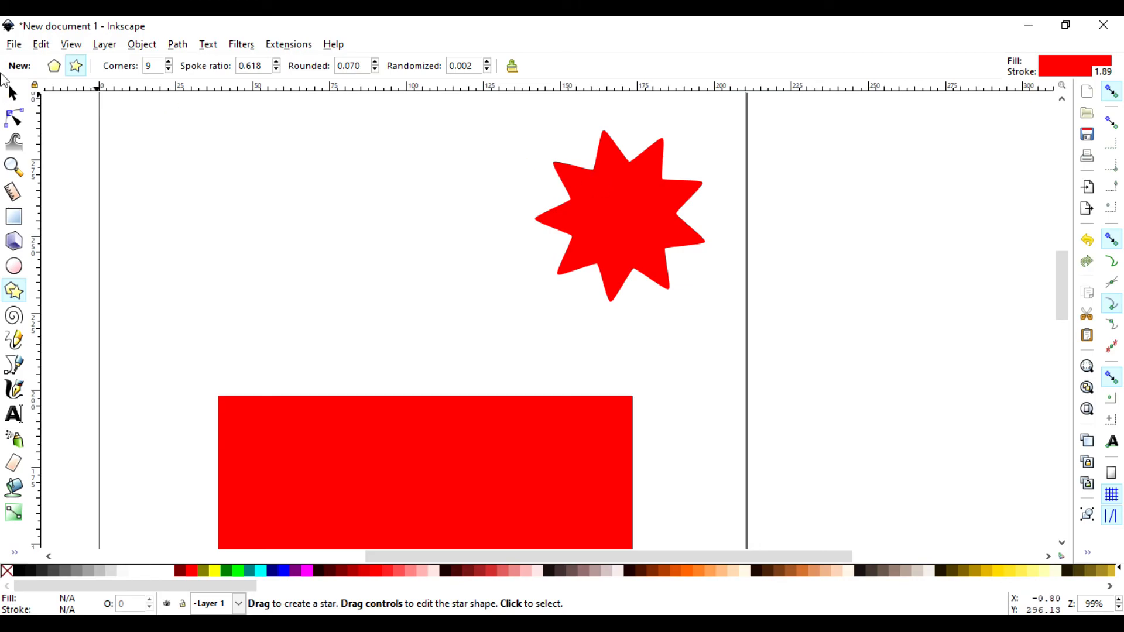
- Convert the nine-cornered star to a path and display its nodes for editing
left_click(11, 91)
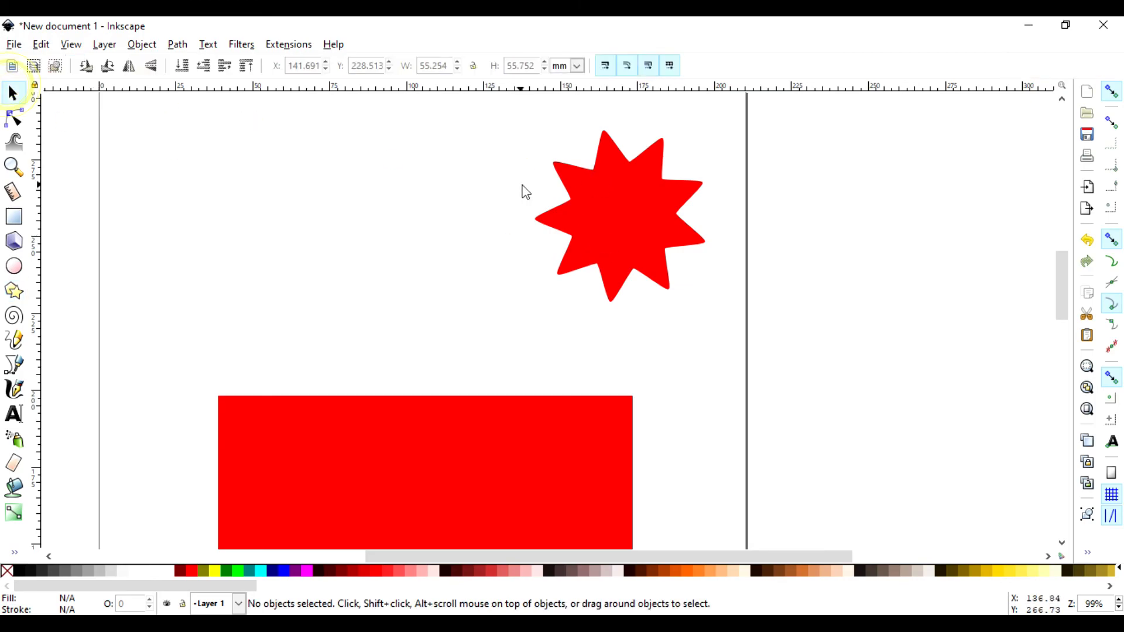
left_click(563, 209)
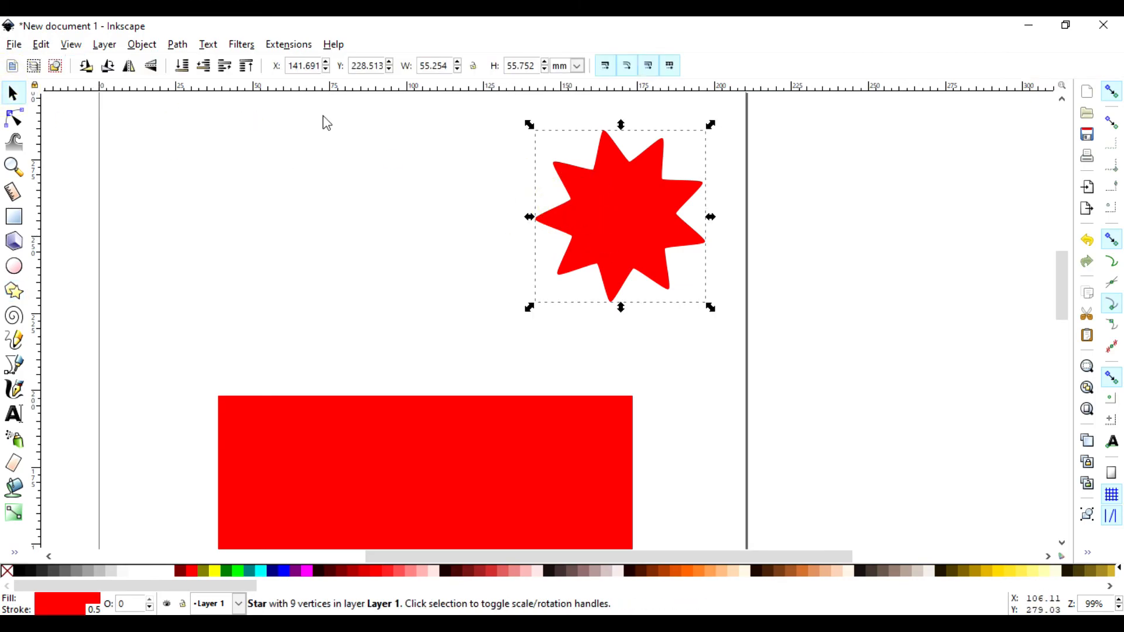
left_click(187, 48)
left_click(217, 63)
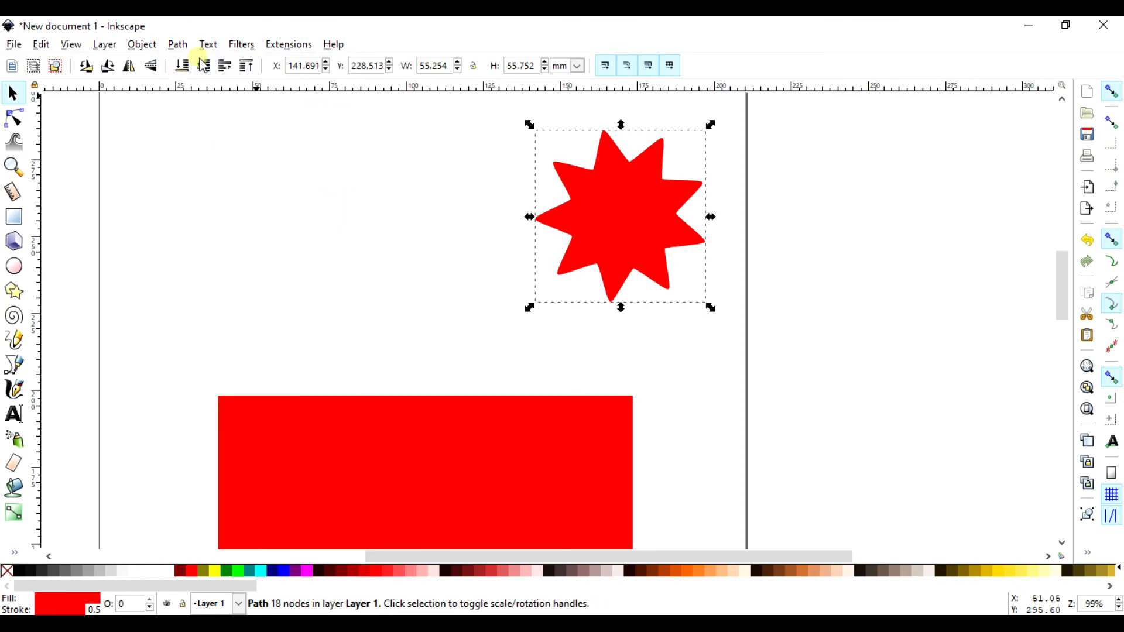
left_click(17, 118)
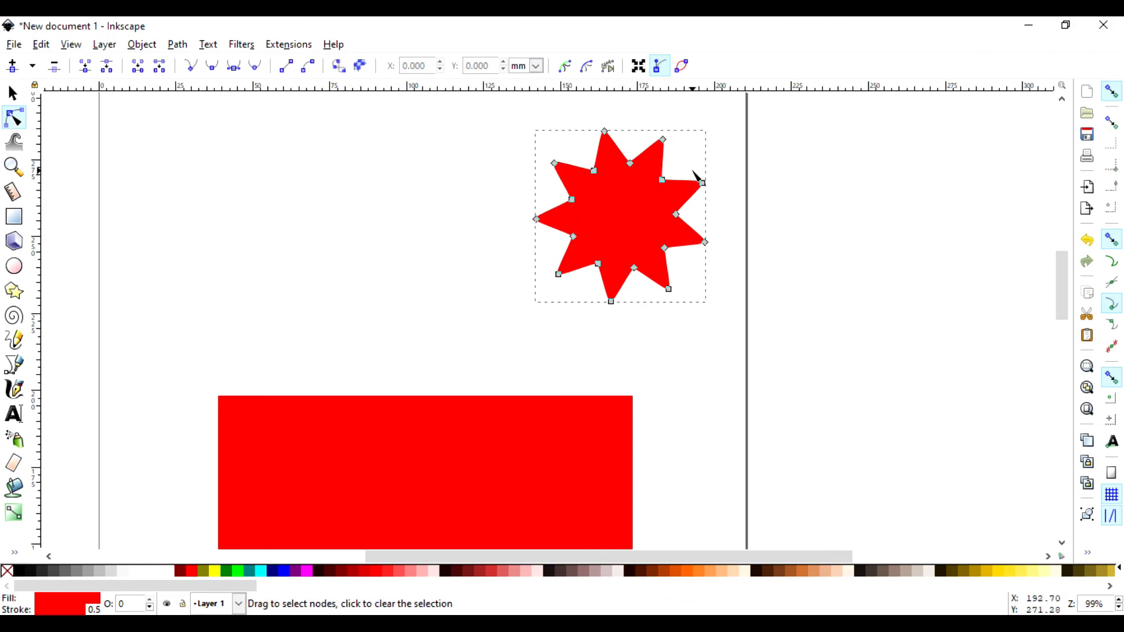
- Display the nodes of the erased triangular shape and examine them closely along the two cuts
scroll(698, 181, "up", 2)
scroll(693, 199, "down", 1)
scroll(571, 259, "down", 8)
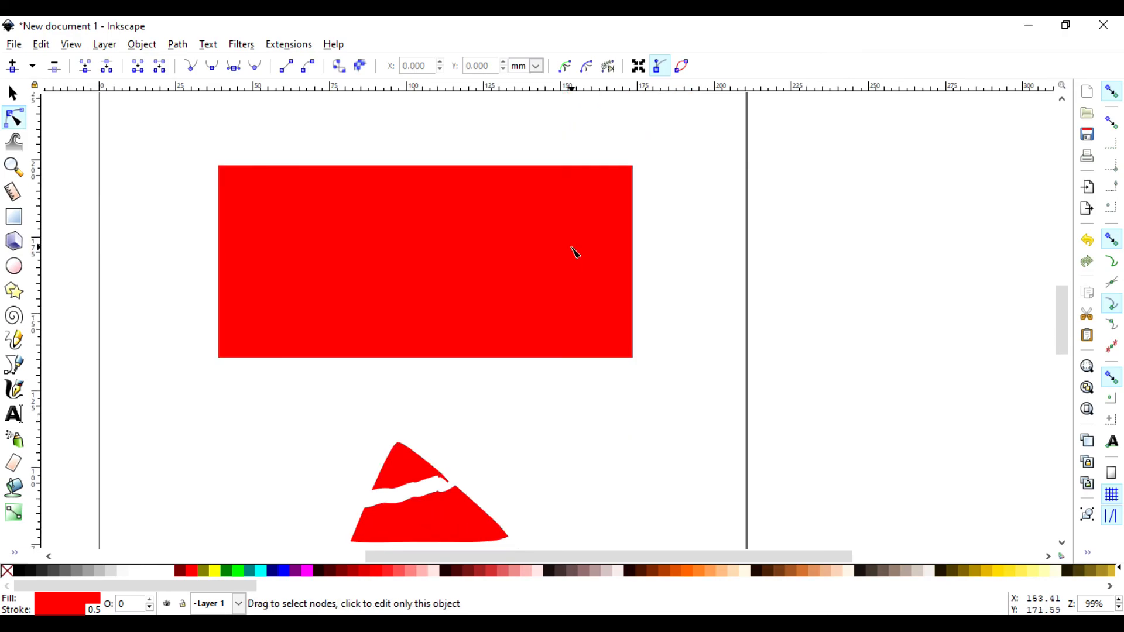
scroll(572, 251, "up", 8)
scroll(573, 251, "down", 10)
scroll(574, 250, "down", 10)
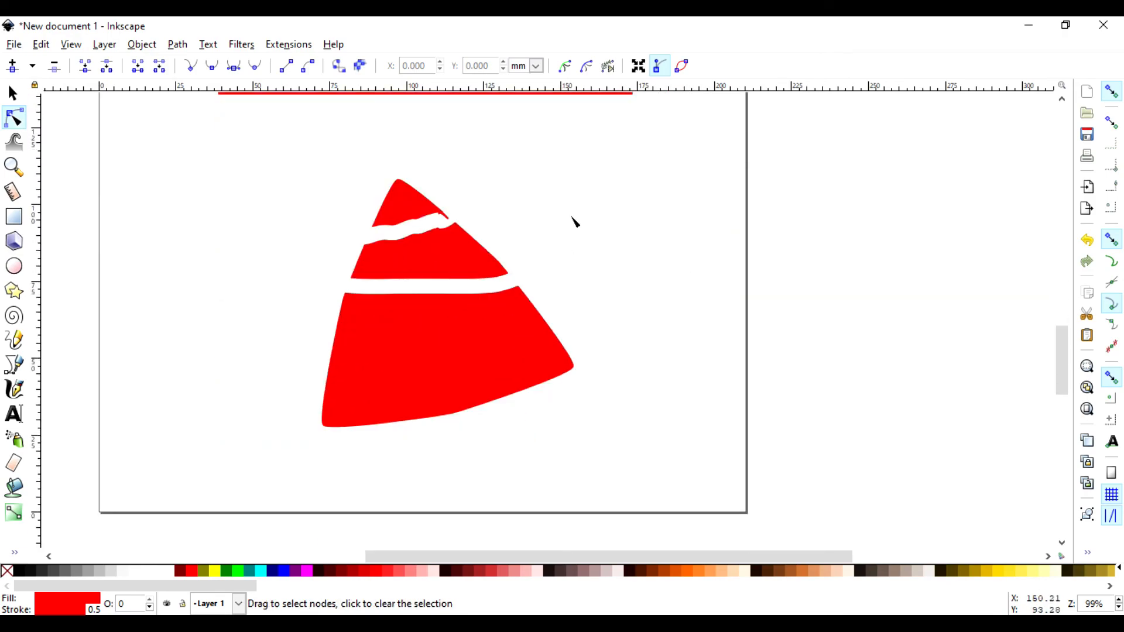
left_click(13, 93)
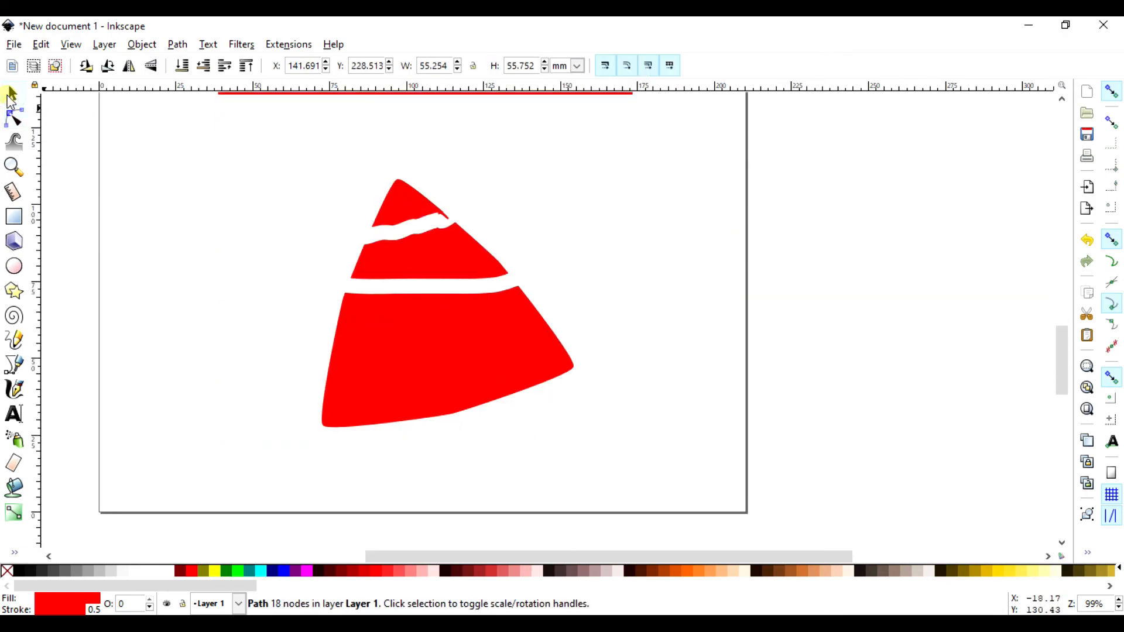
left_click(434, 222)
left_click(18, 124)
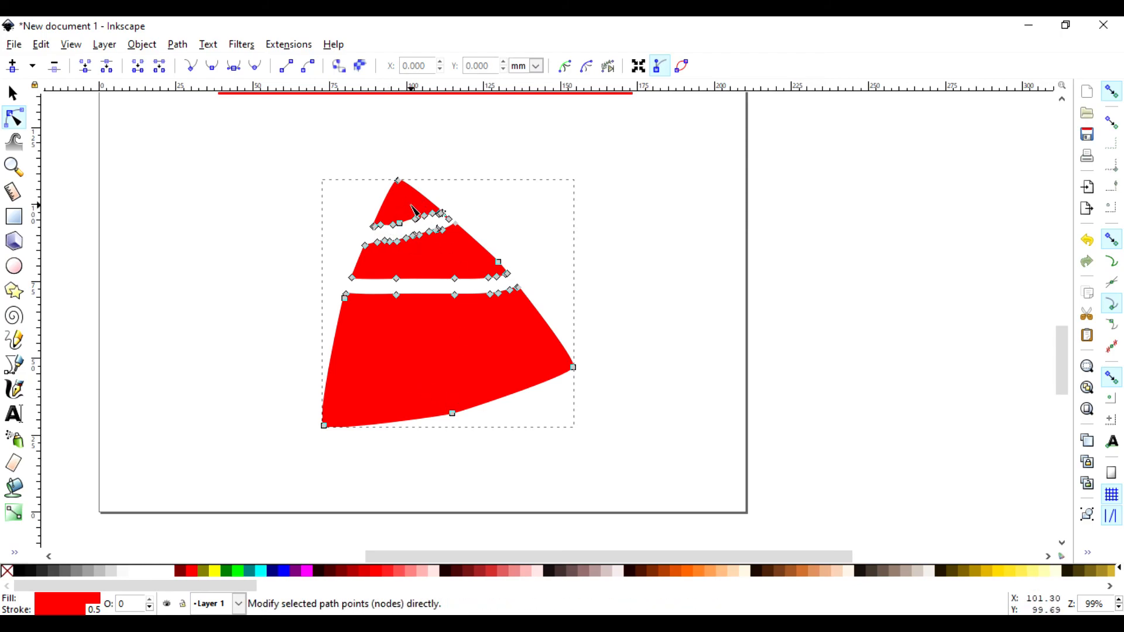
scroll(575, 251, "left", 5)
scroll(615, 223, "down", 1)
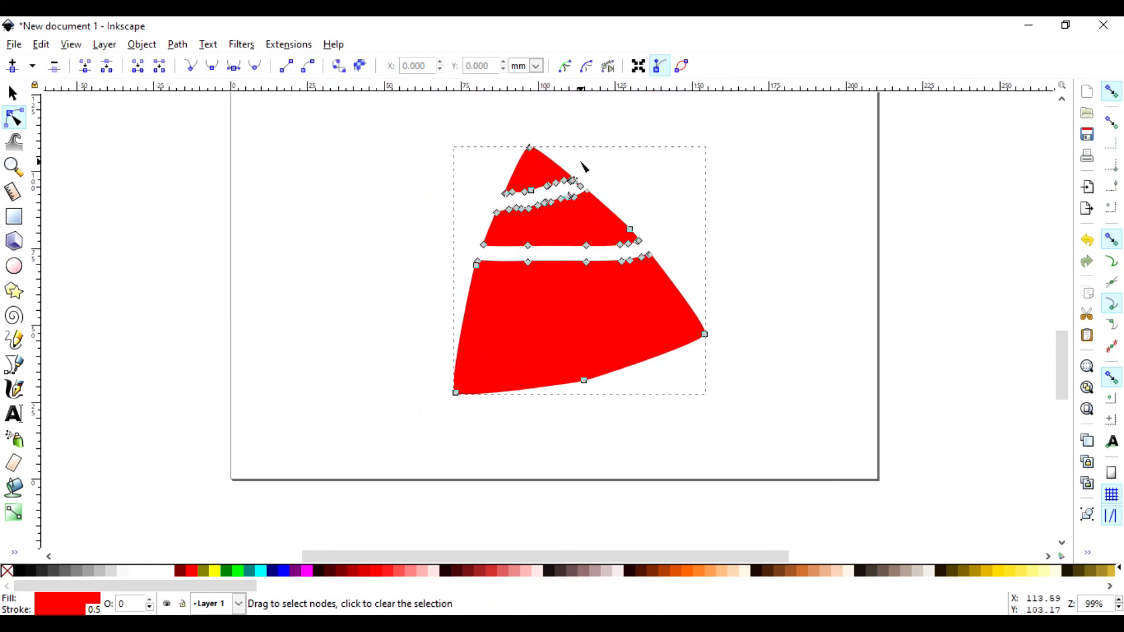
scroll(584, 166, "up", 4)
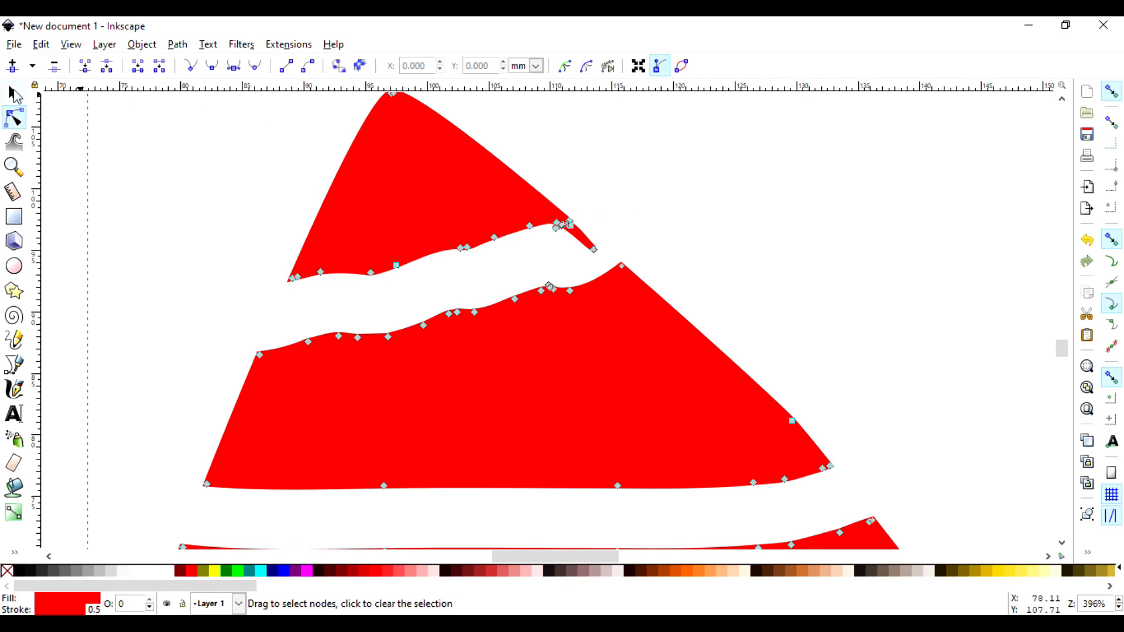
- Delete several nodes along the wavy lower edge of the erased shape's topmost piece to simplify the cut's curve
left_click(13, 93)
left_click(370, 270)
left_click(358, 273)
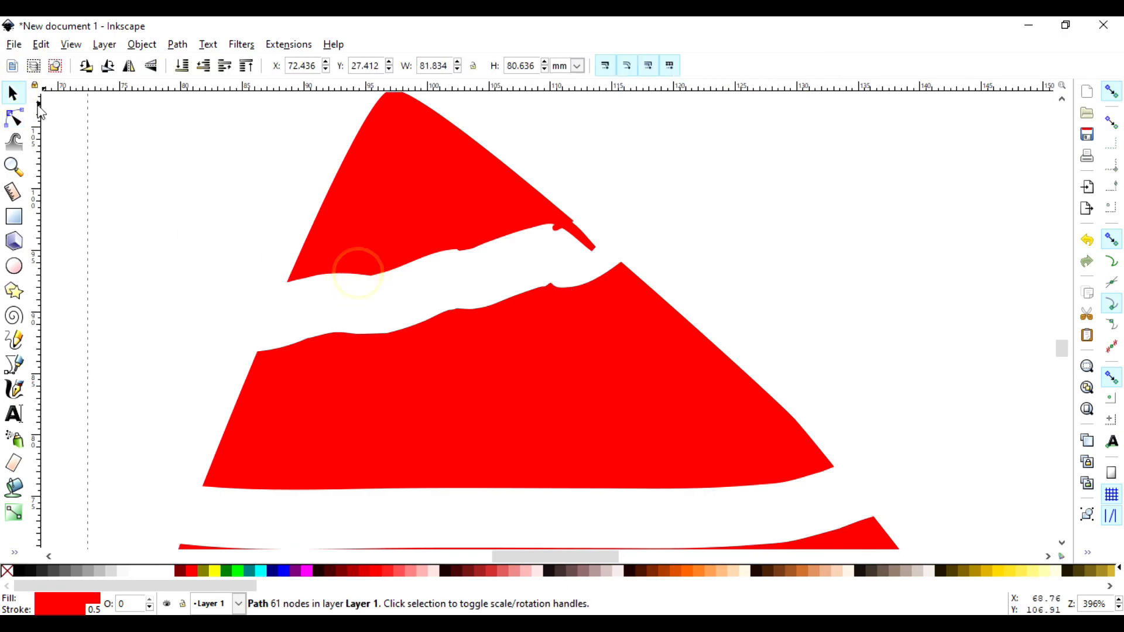
left_click(13, 118)
left_click(396, 265)
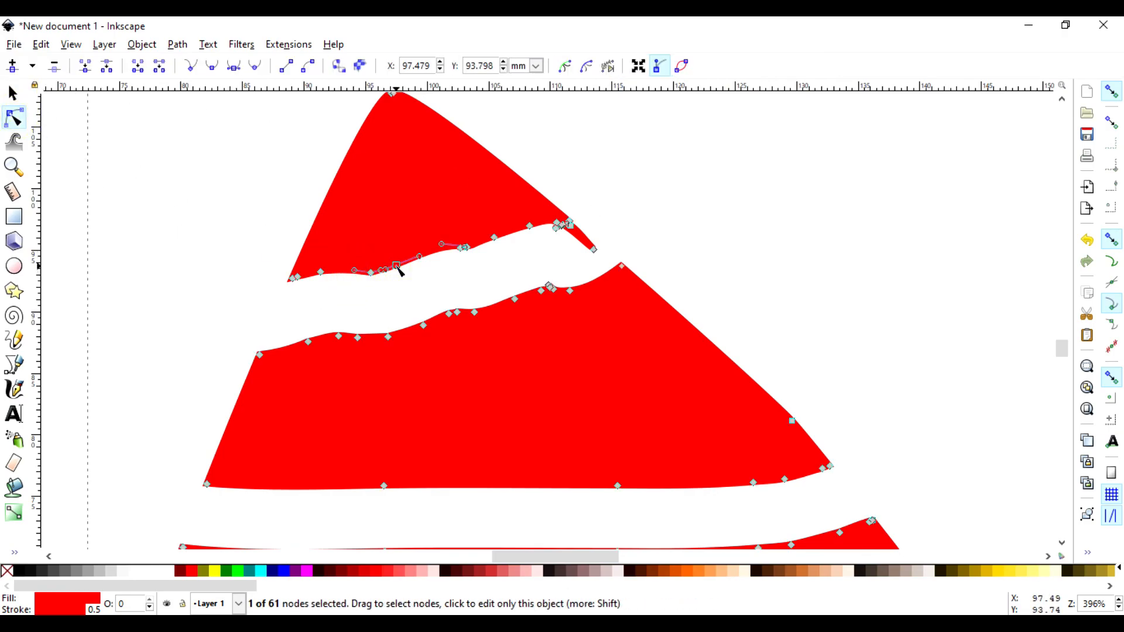
key("Delete")
left_click(457, 248)
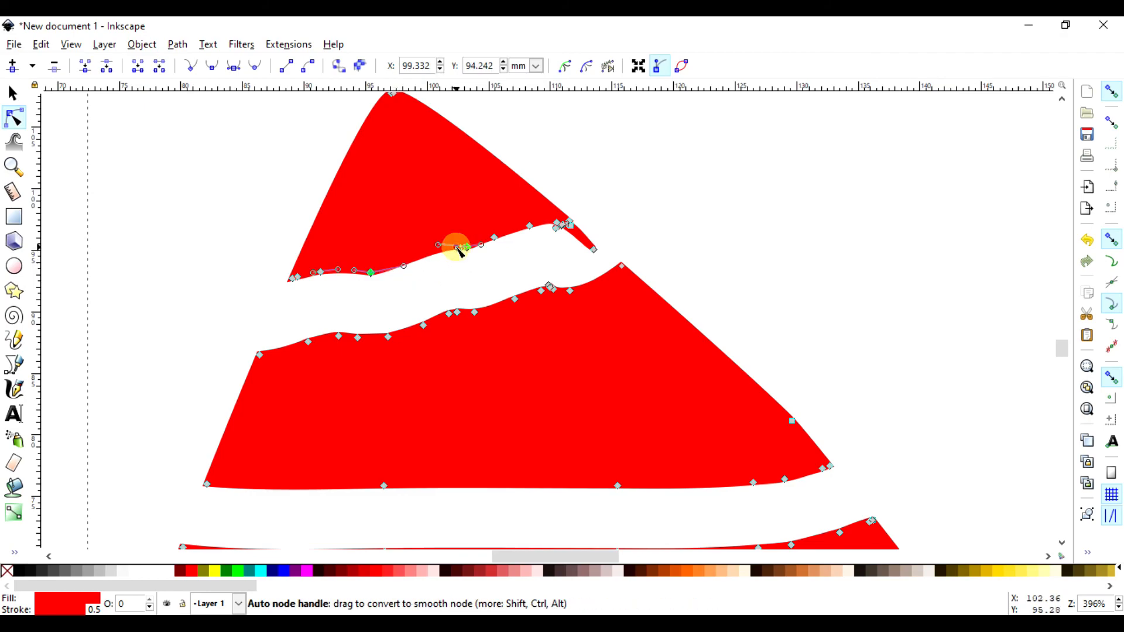
key("Delete")
left_click(492, 237)
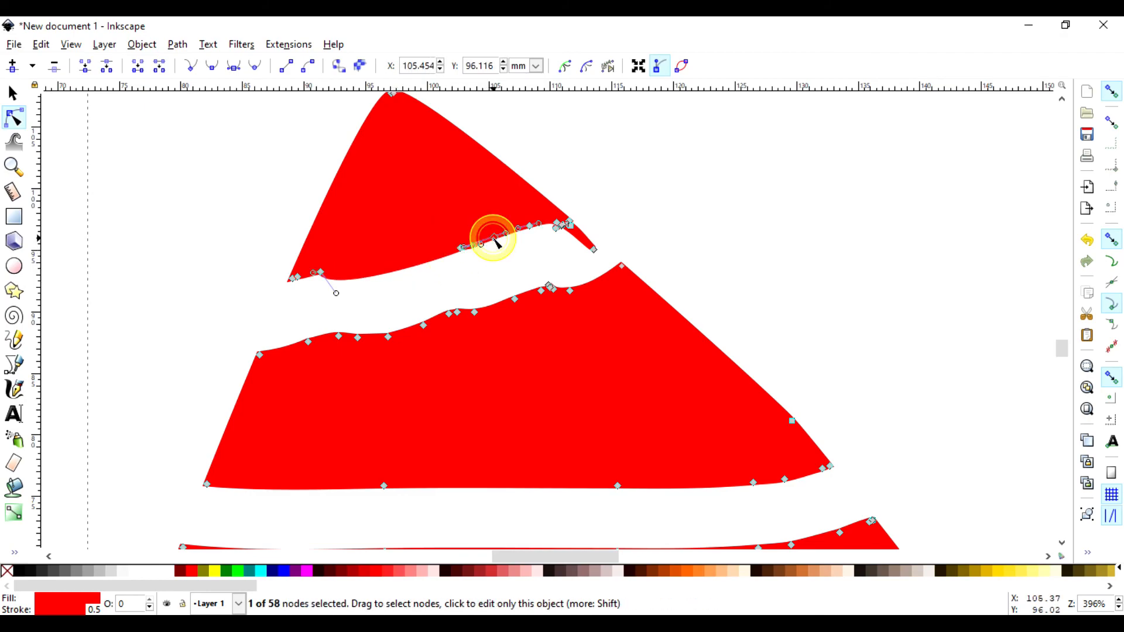
left_click(530, 226)
key("Delete")
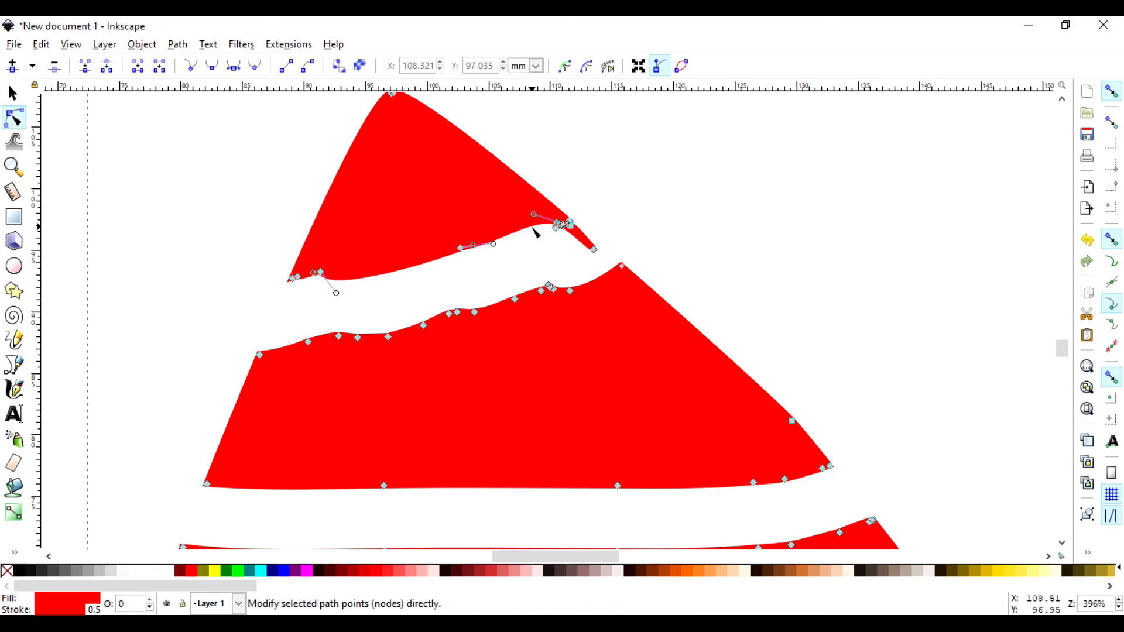
- Remove nodes from the cluster beside the narrow right-hand tip of the topmost piece
left_click(560, 226)
left_click(570, 224)
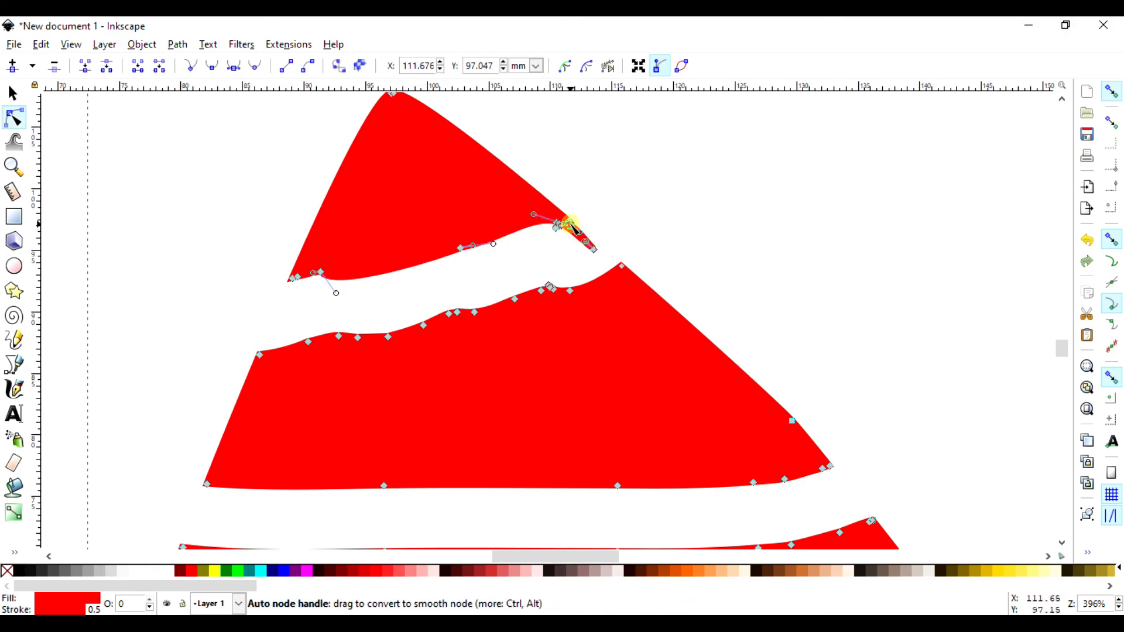
key("Delete")
left_click(572, 226)
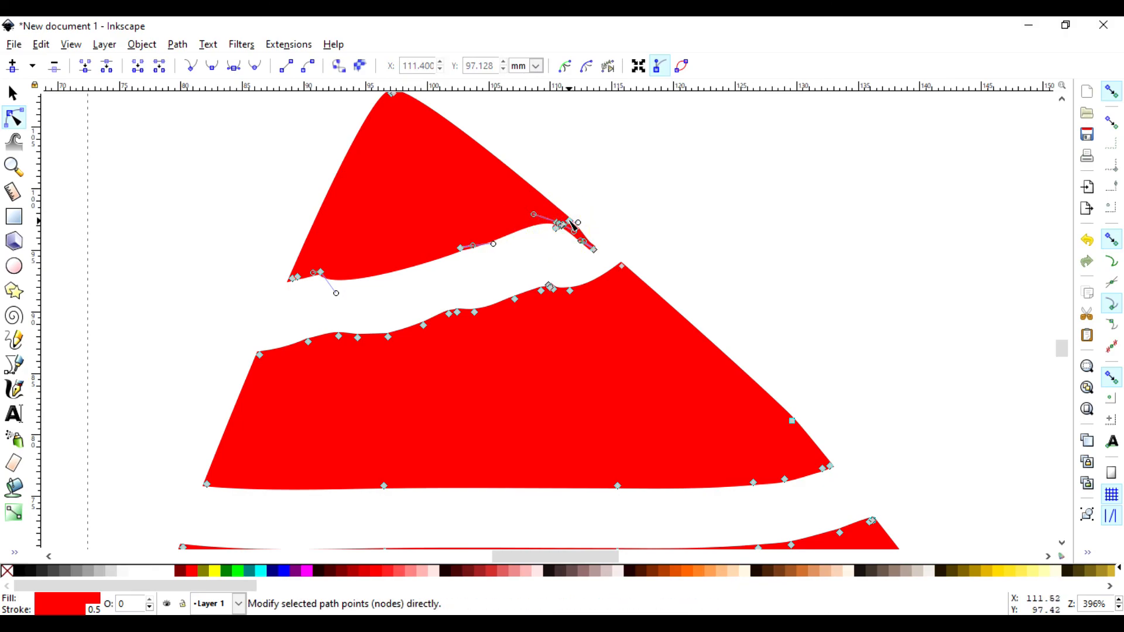
scroll(671, 250, "down", 5)
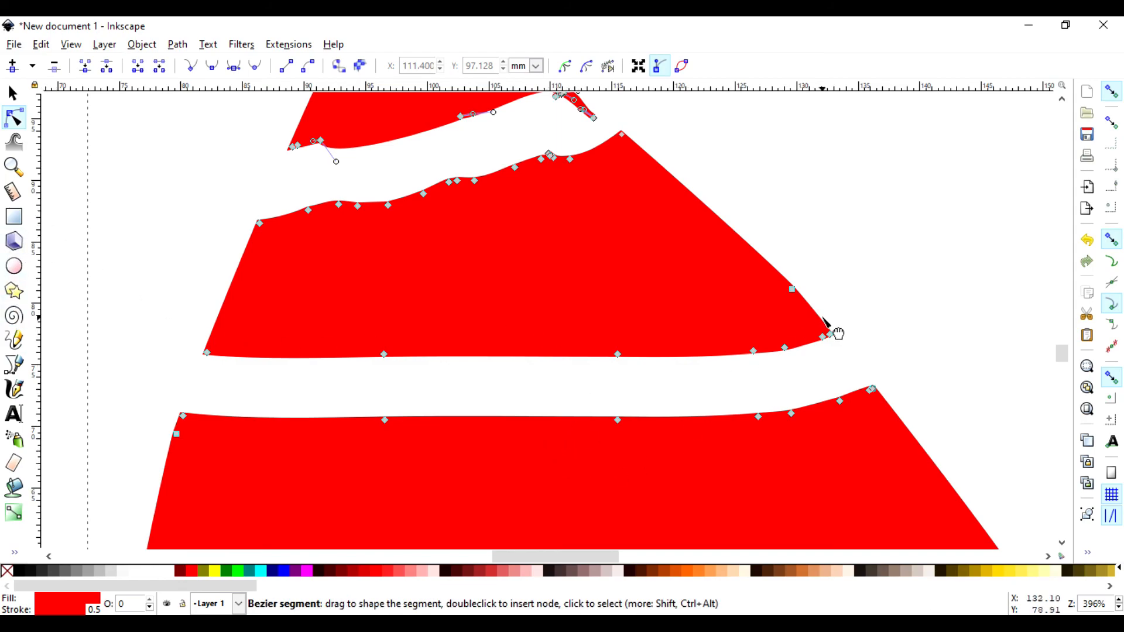
scroll(740, 405, "up", 7)
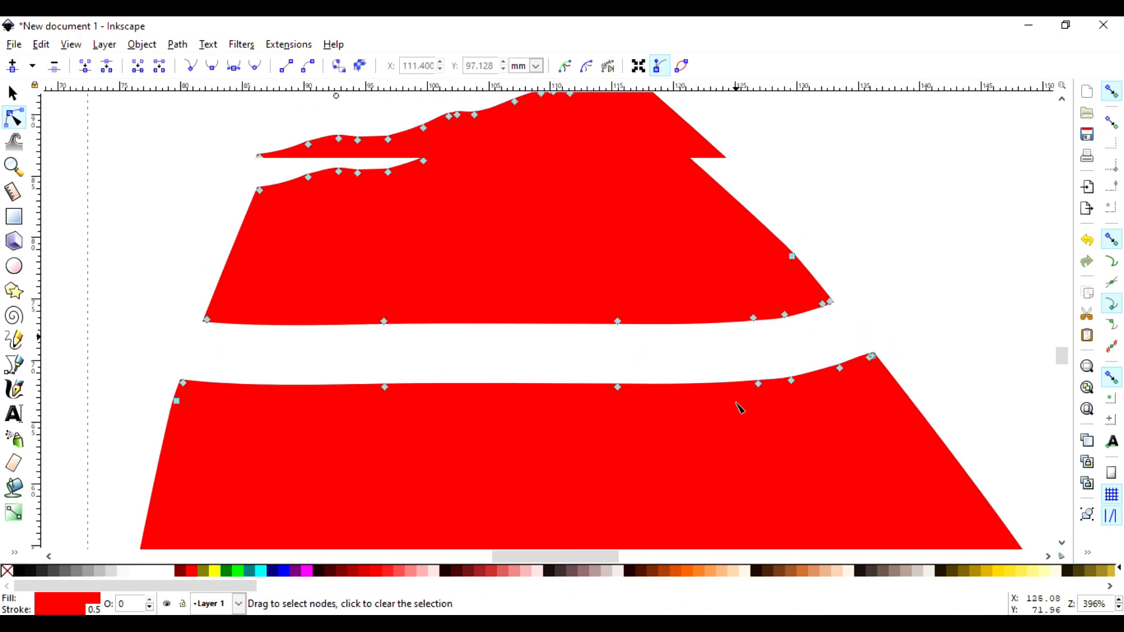
scroll(741, 405, "up", 2)
scroll(740, 405, "down", 10)
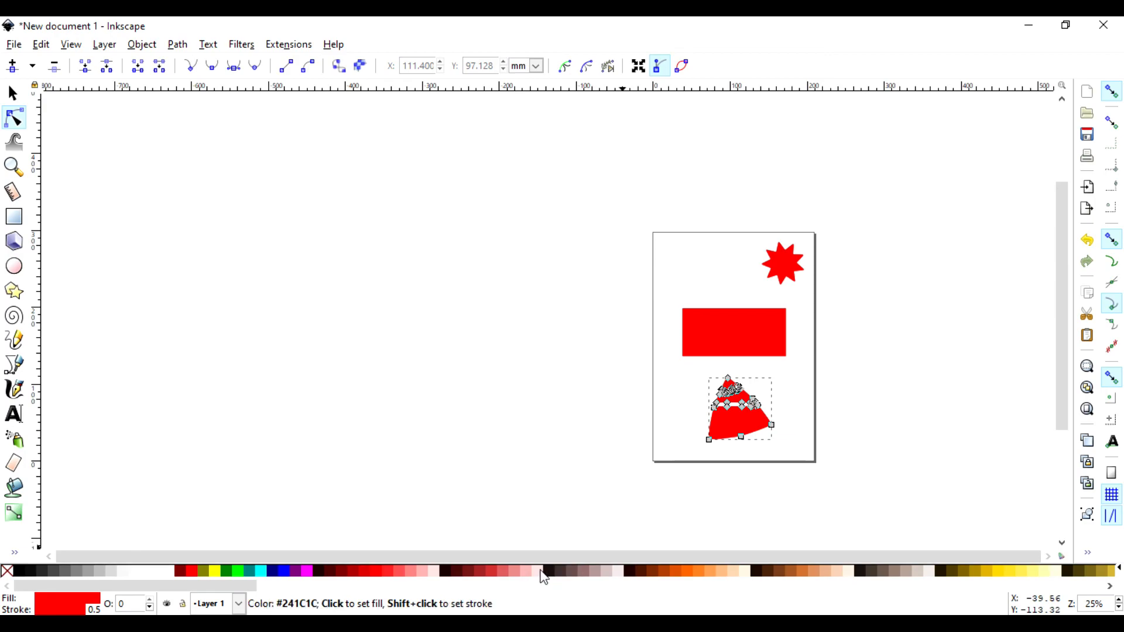
scroll(955, 357, "down", 3)
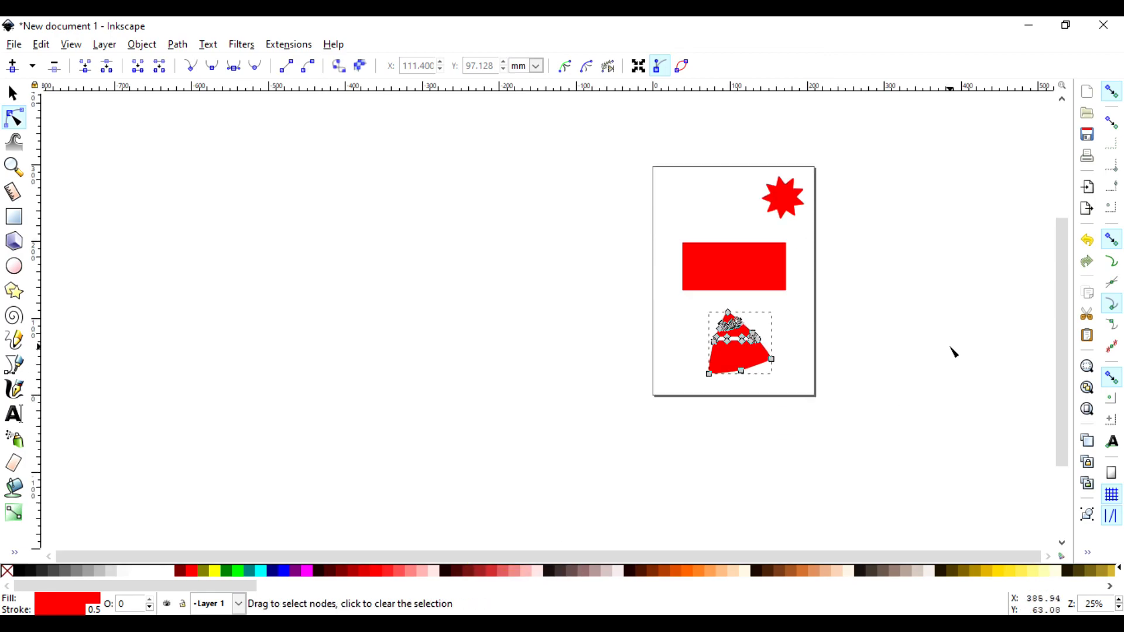
scroll(937, 366, "up", 6)
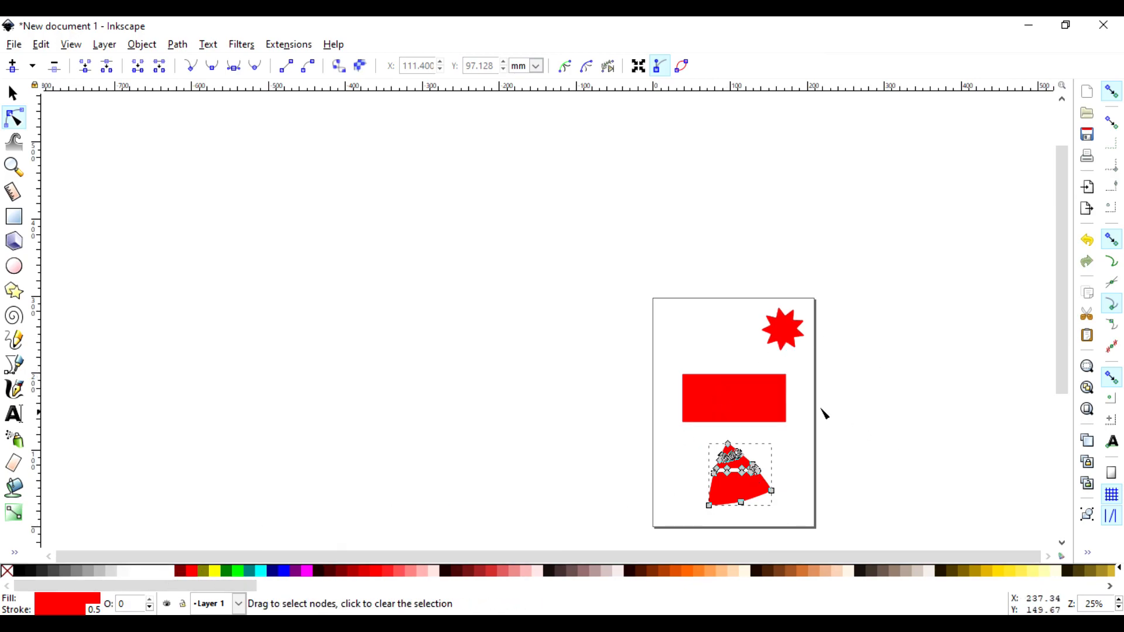
scroll(793, 394, "down", 1)
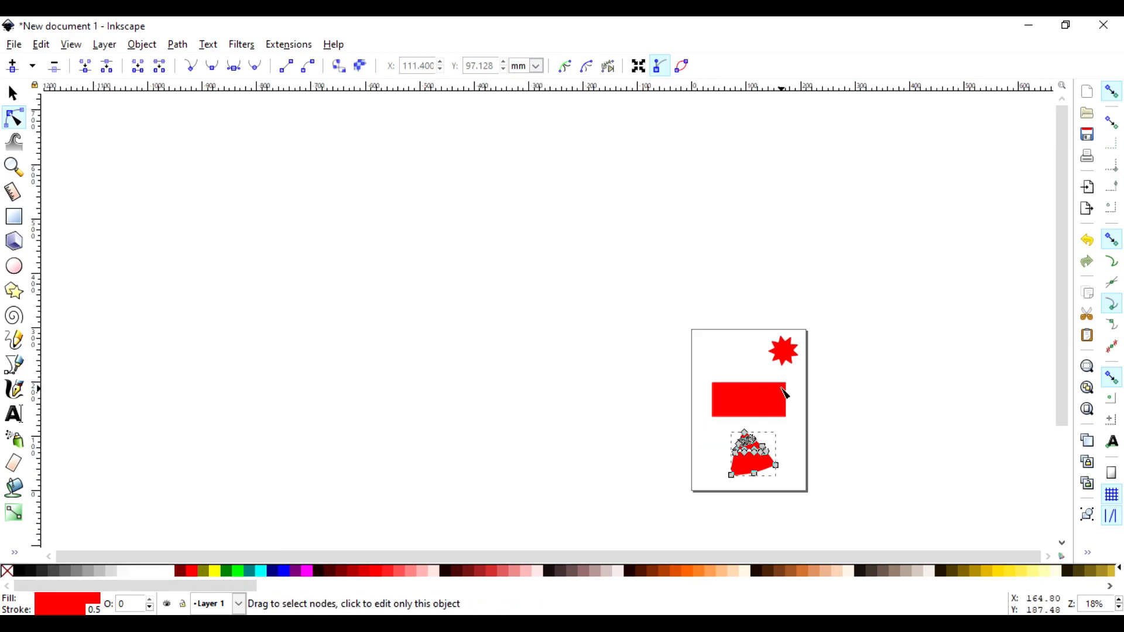
- Change the fill of the rectangle in the middle of the page to white and deselect it
scroll(793, 391, "up", 6)
scroll(793, 400, "down", 5)
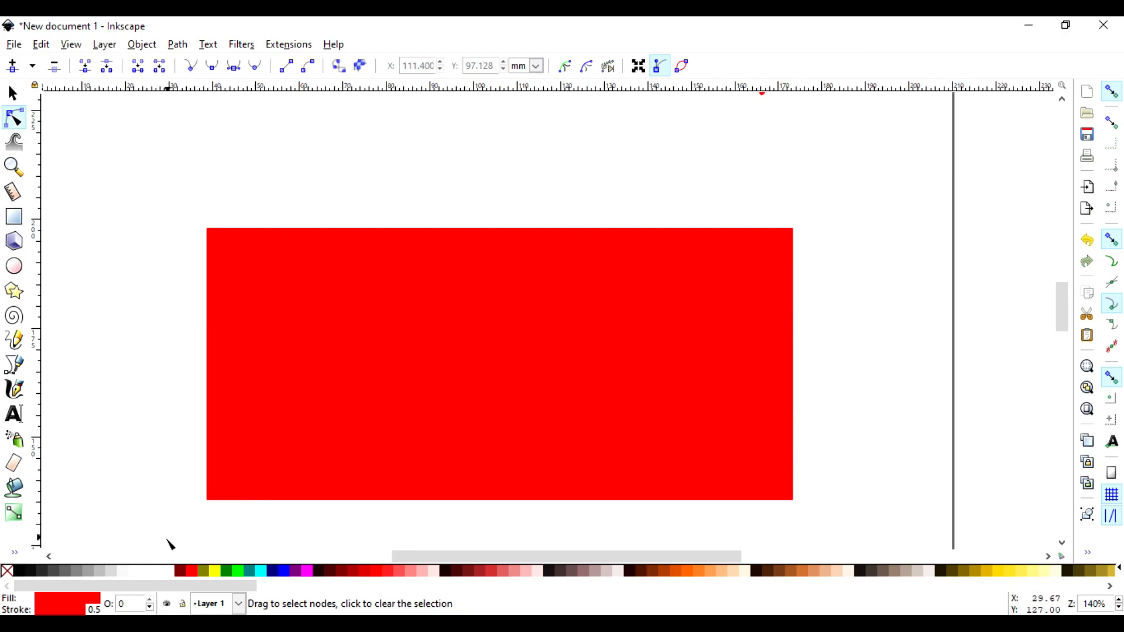
left_click(382, 397)
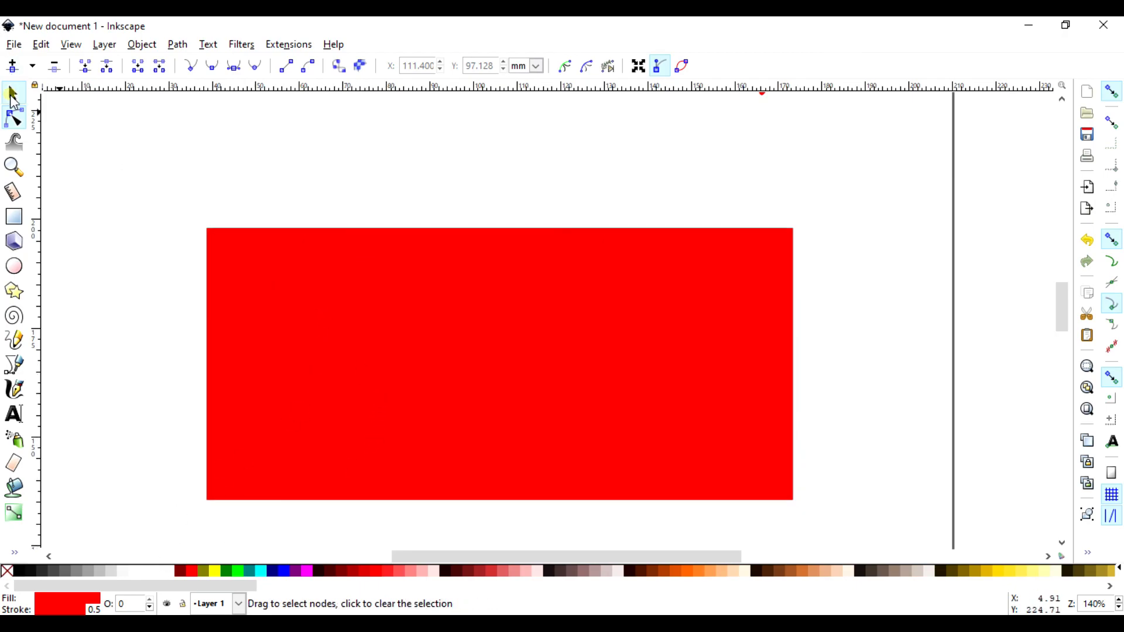
left_click(13, 94)
left_click(379, 330)
left_click(155, 571)
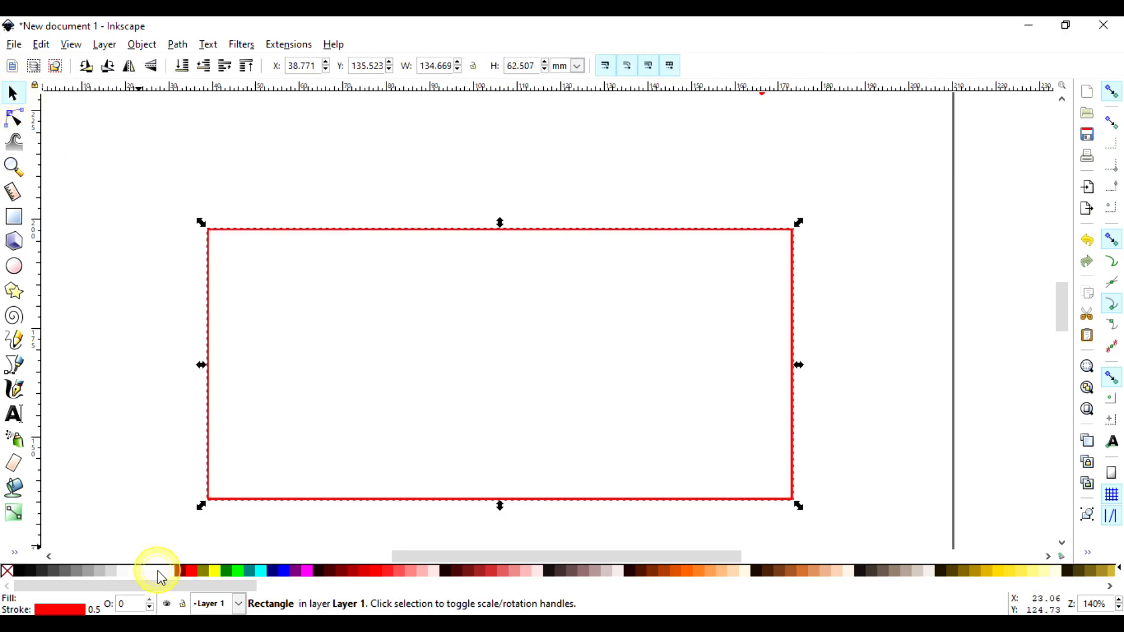
left_click(881, 283)
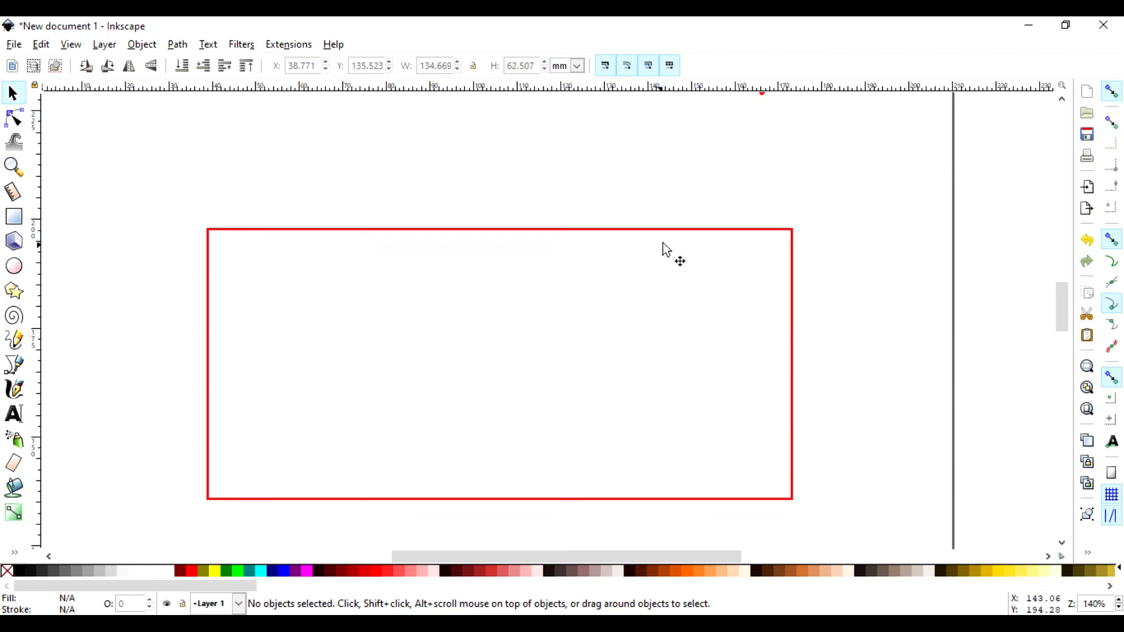
scroll(814, 274, "down", 4)
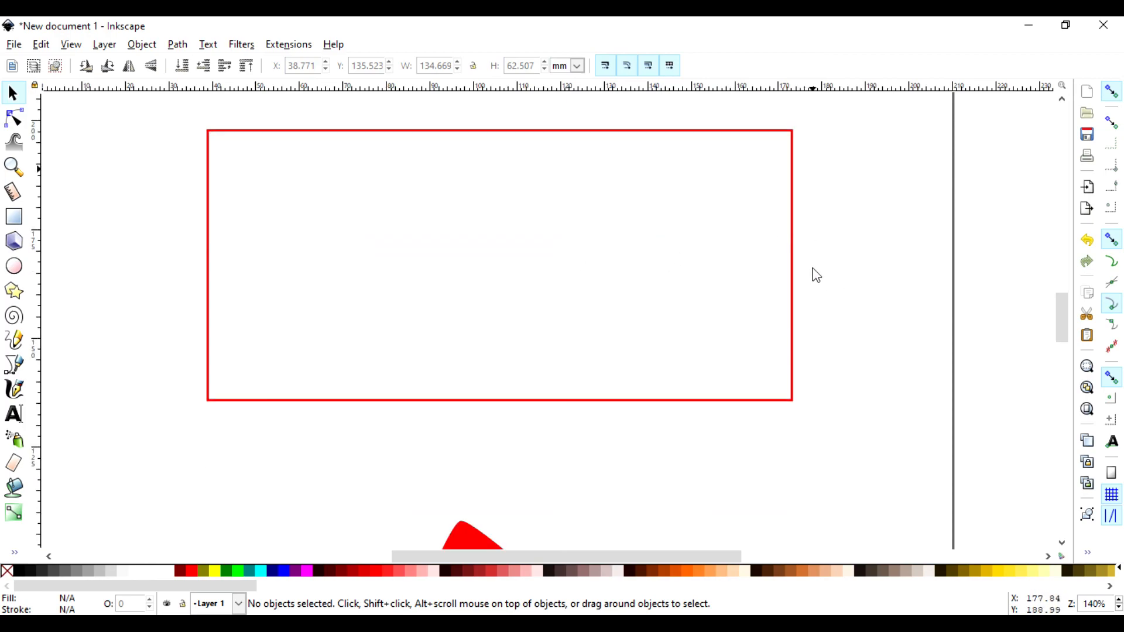
scroll(814, 274, "up", 5)
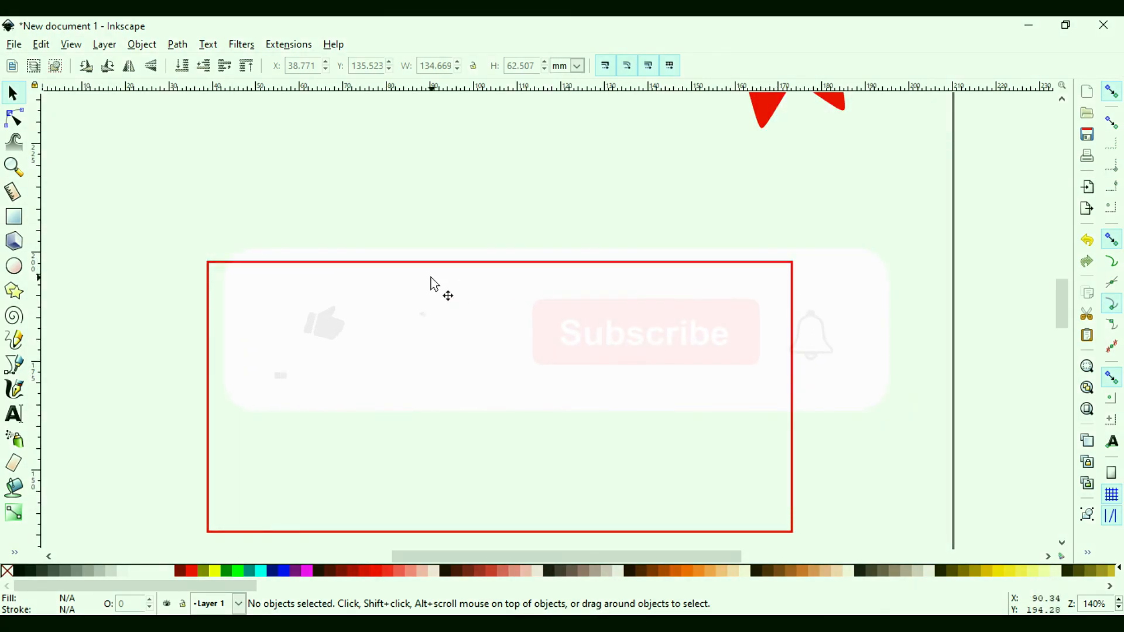